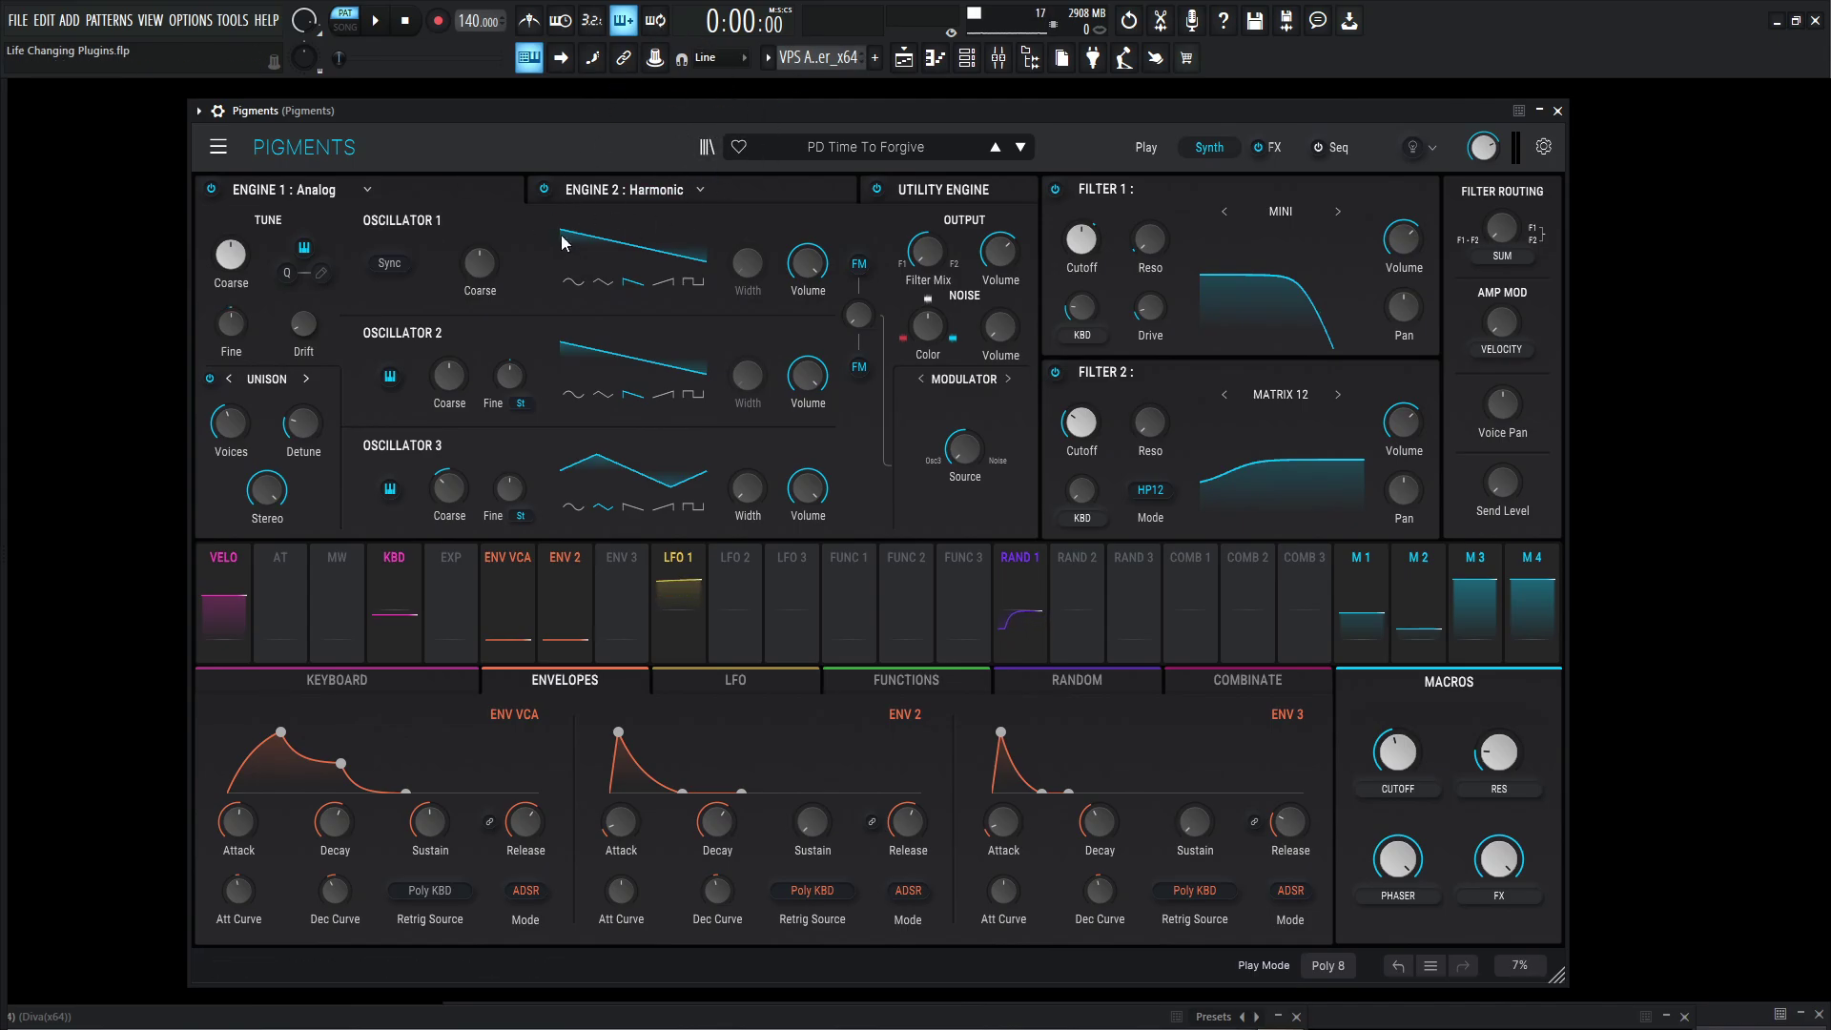
- Browse Pigments' Engine 2 and Engine 1 tabs and the engine-type list, then show the Utility Engine
click(781, 198)
click(490, 197)
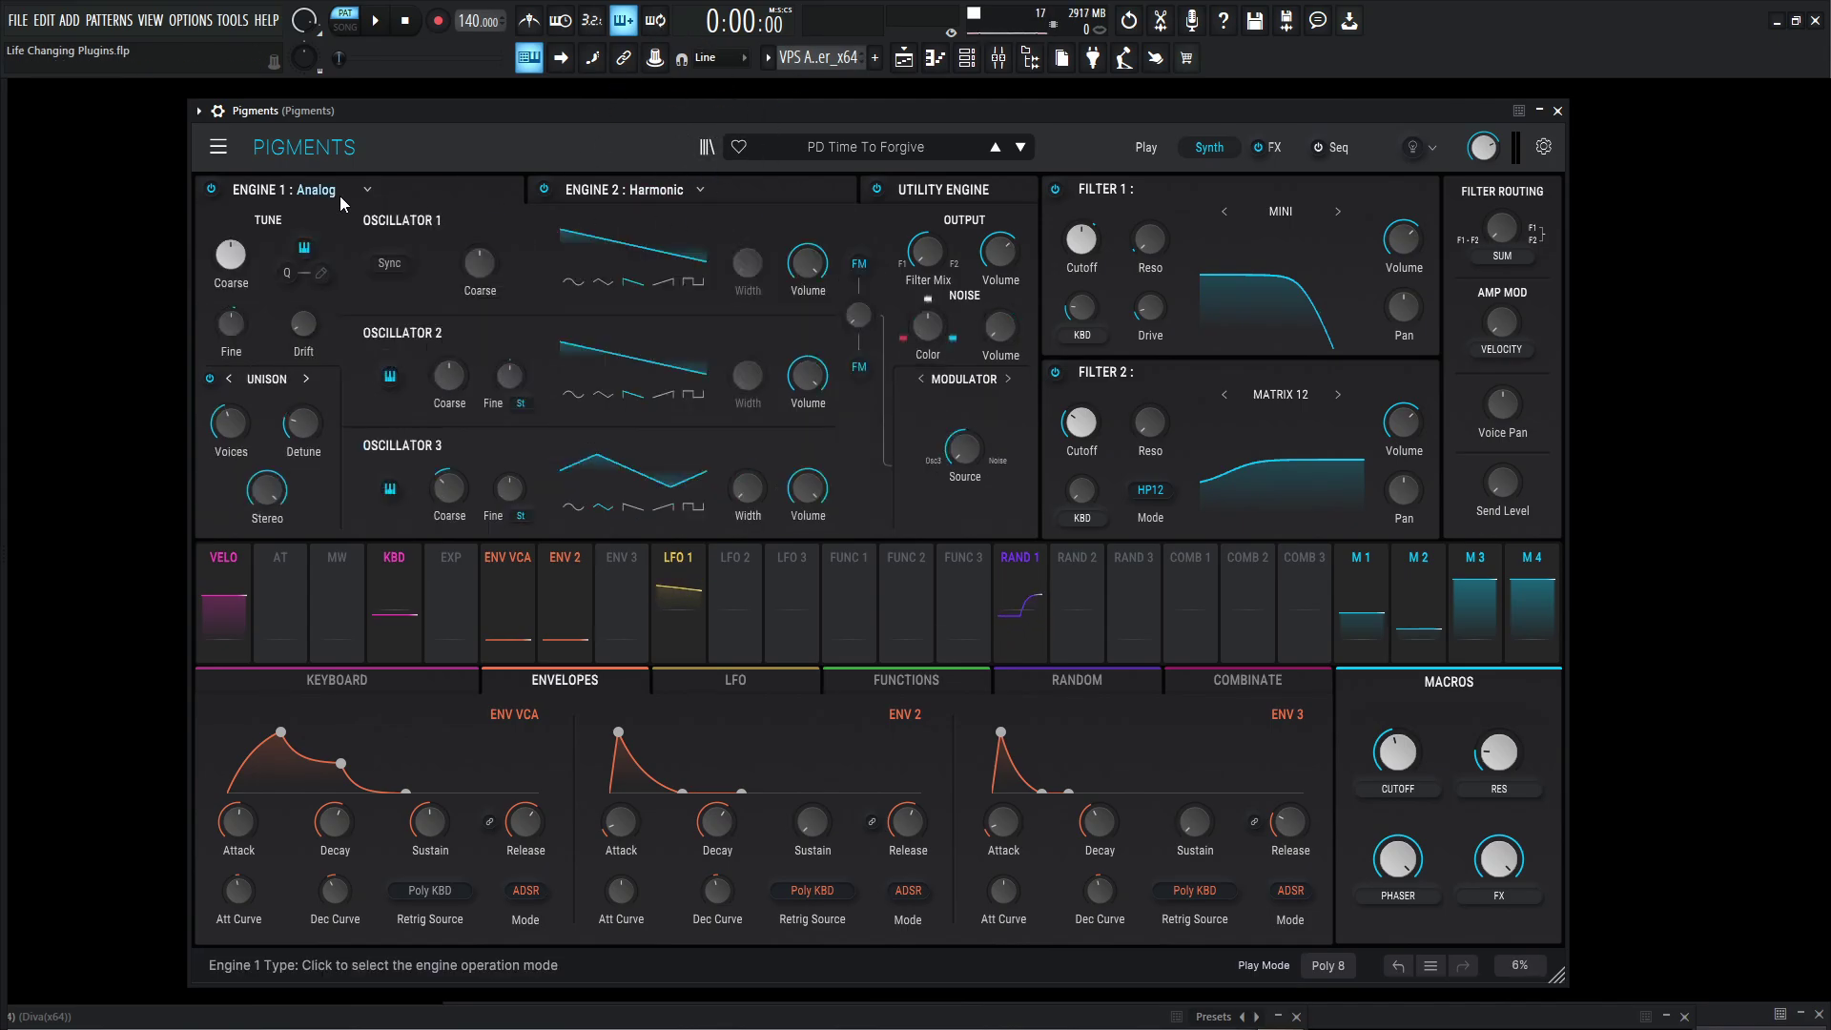
click(696, 191)
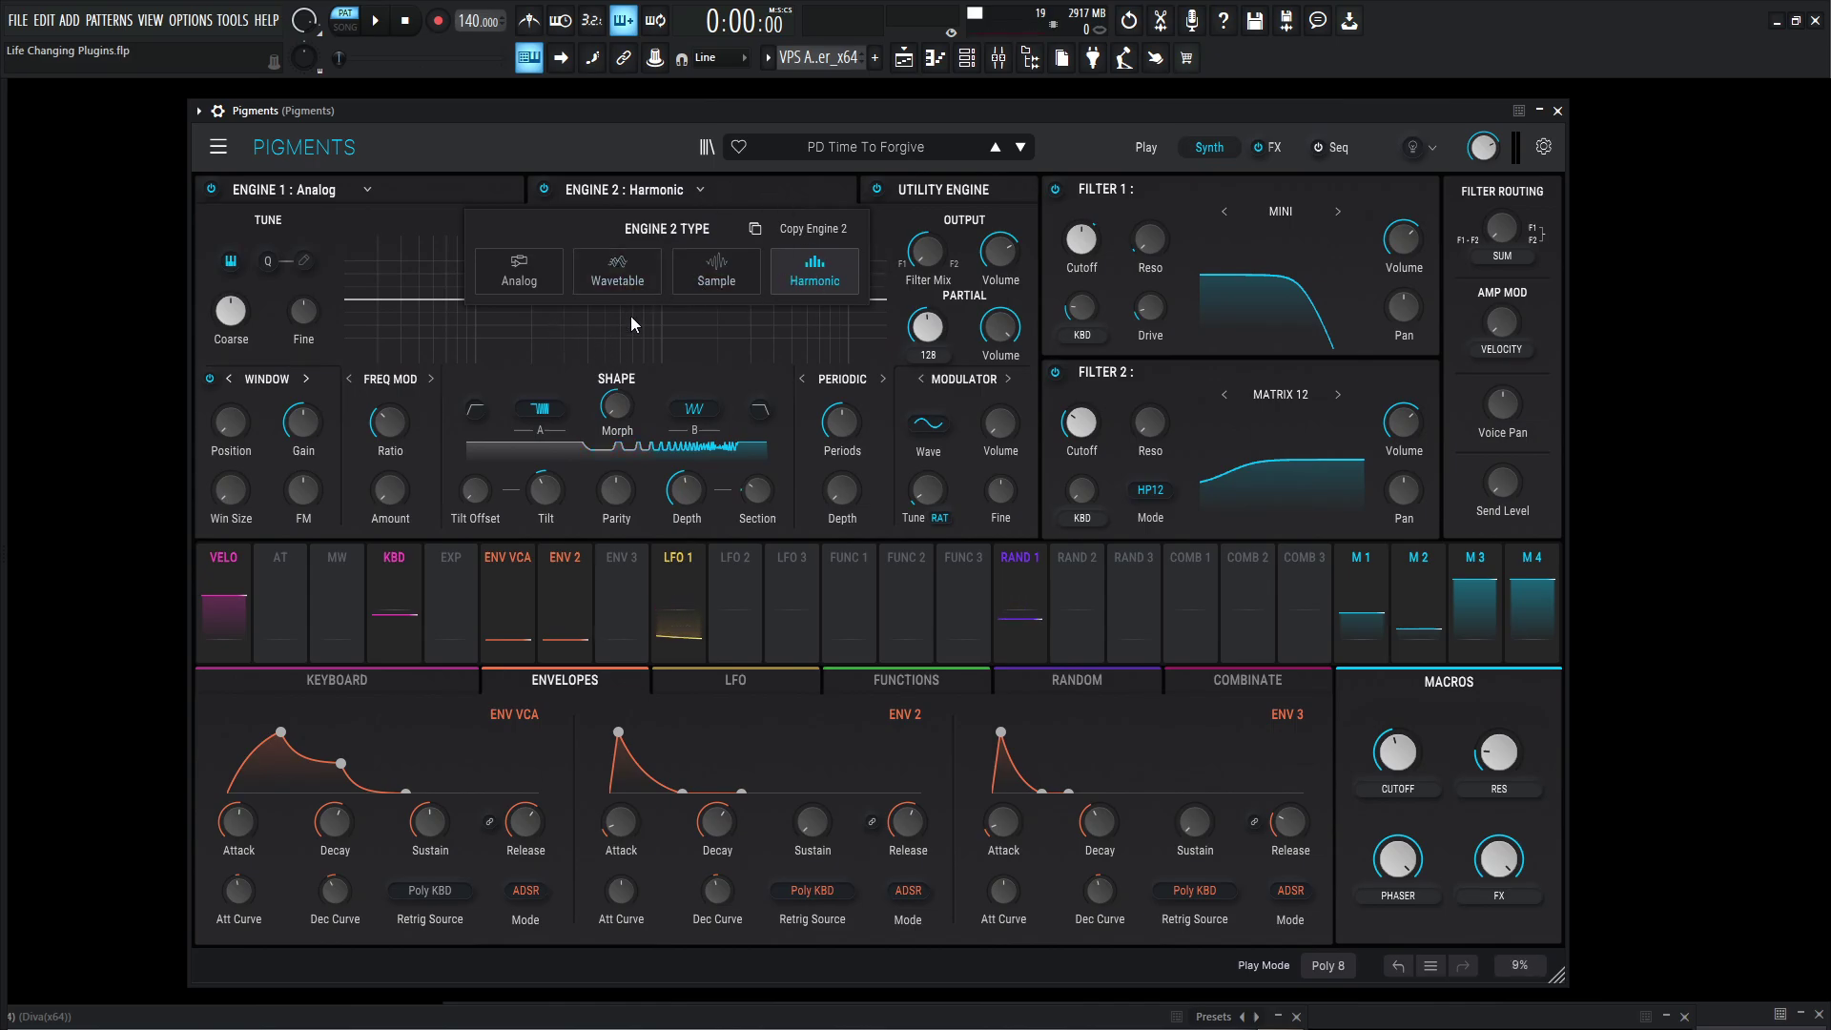
click(775, 199)
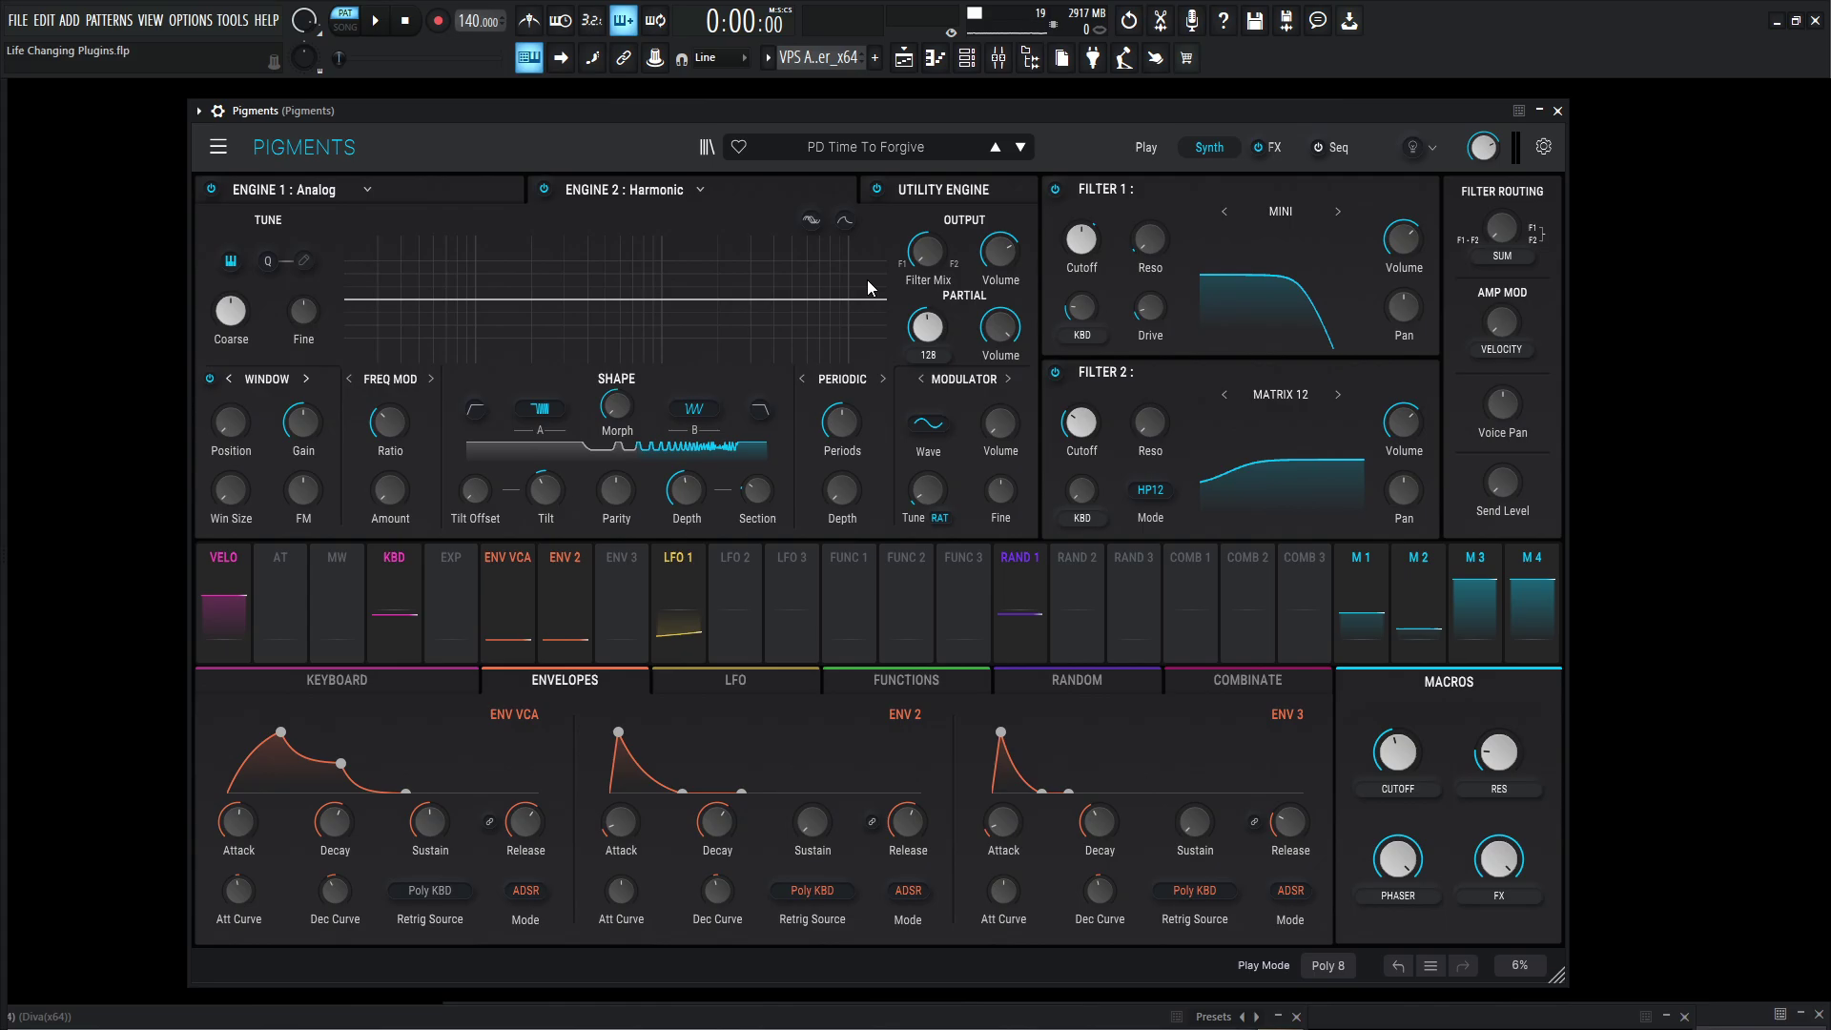
click(957, 193)
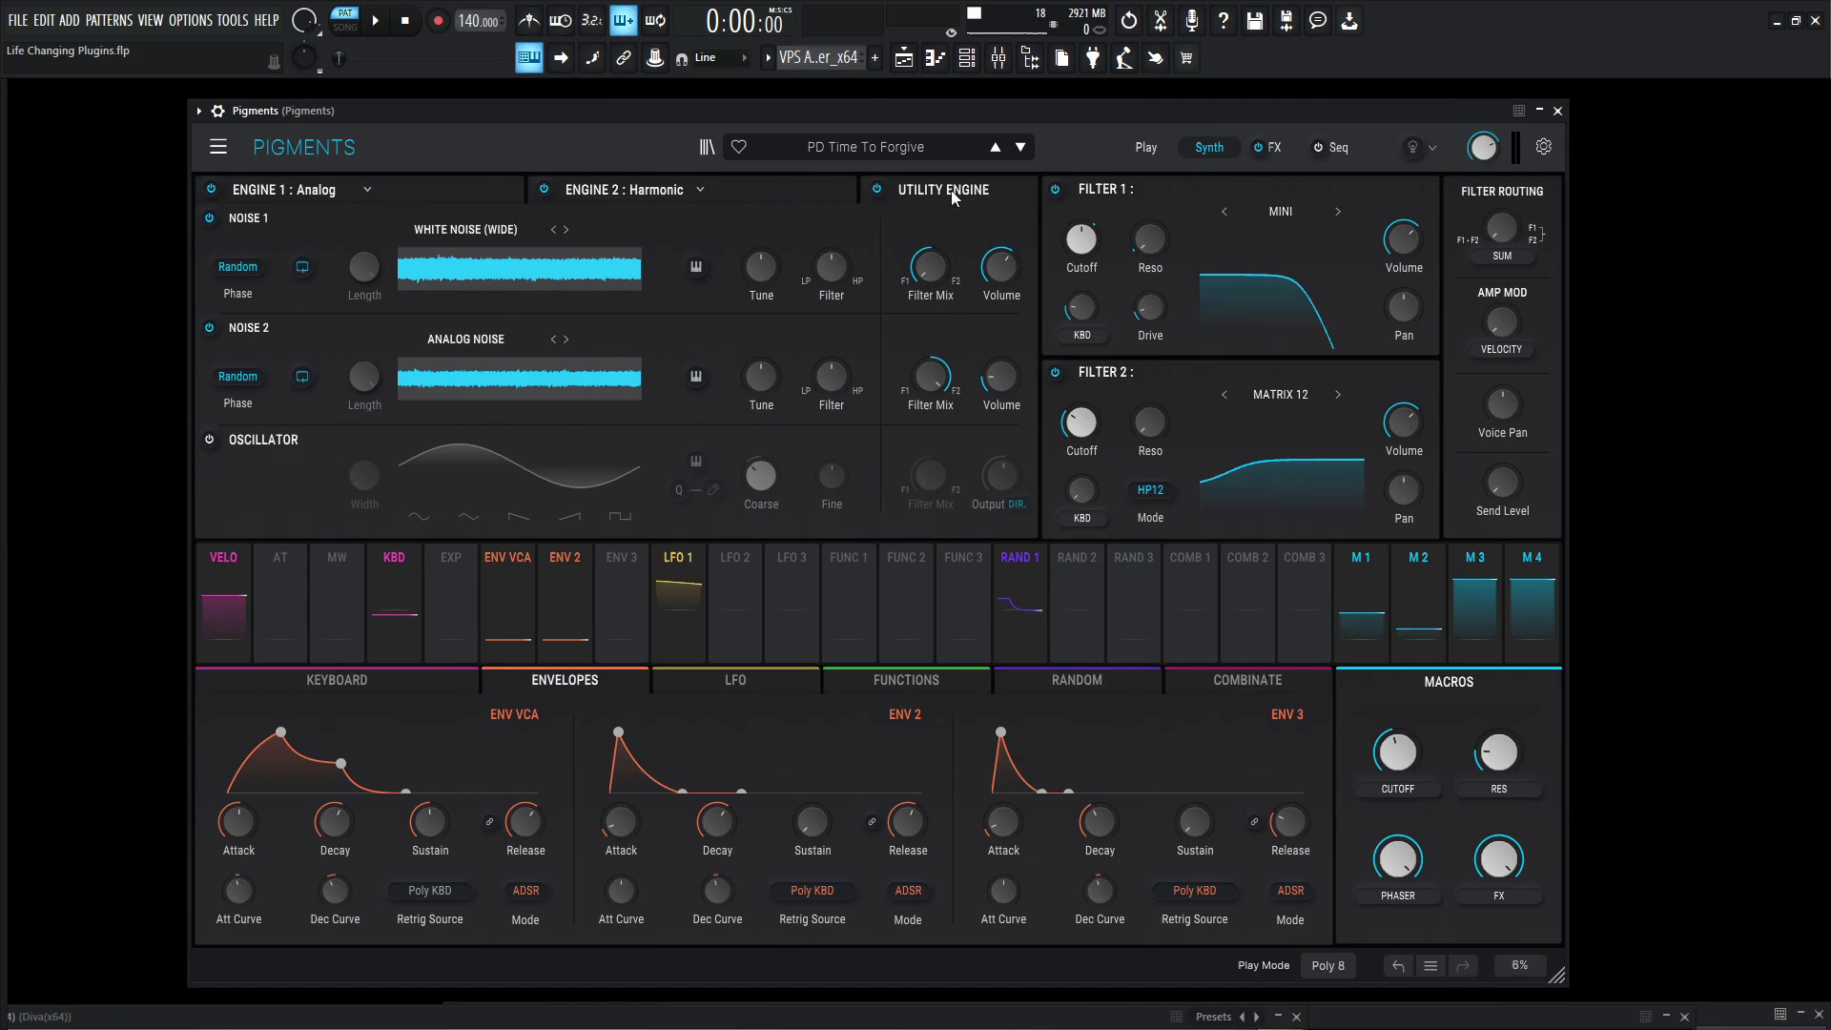
- Toggle the utility oscillator on and off, then return to Engine 1's Analog oscillators
click(209, 439)
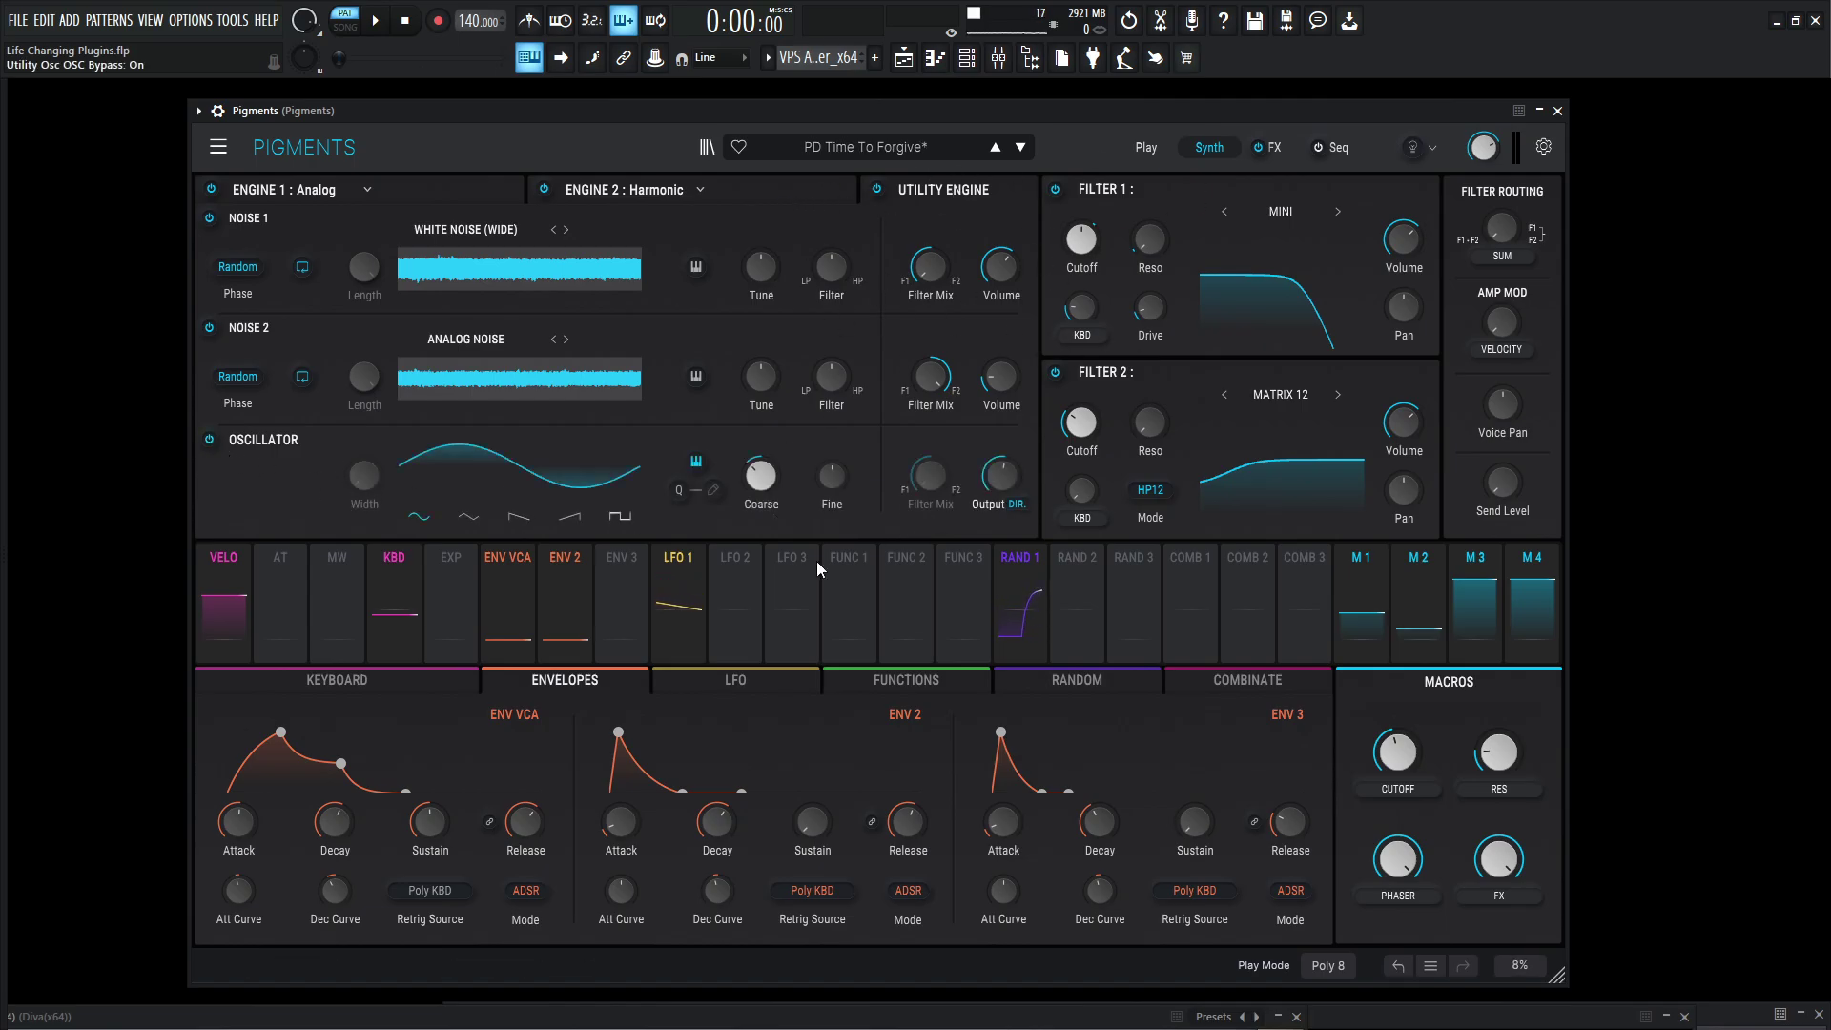
click(1014, 509)
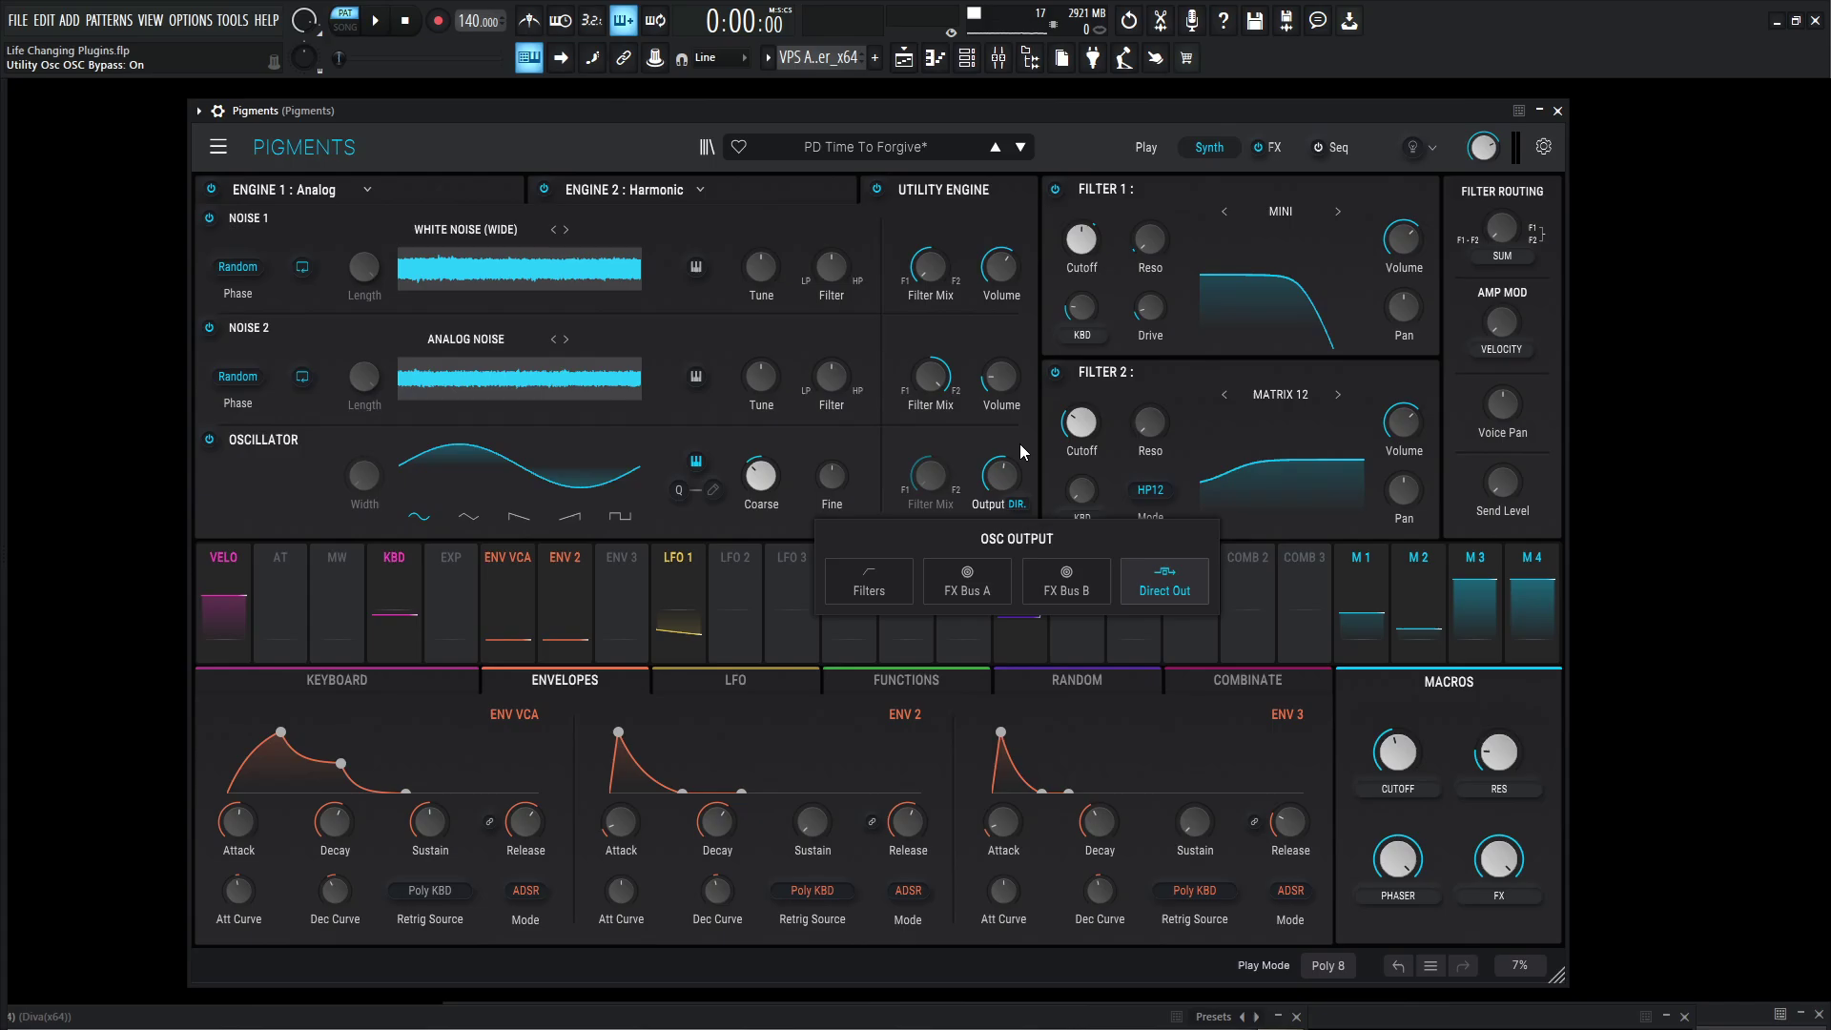
click(209, 439)
click(725, 196)
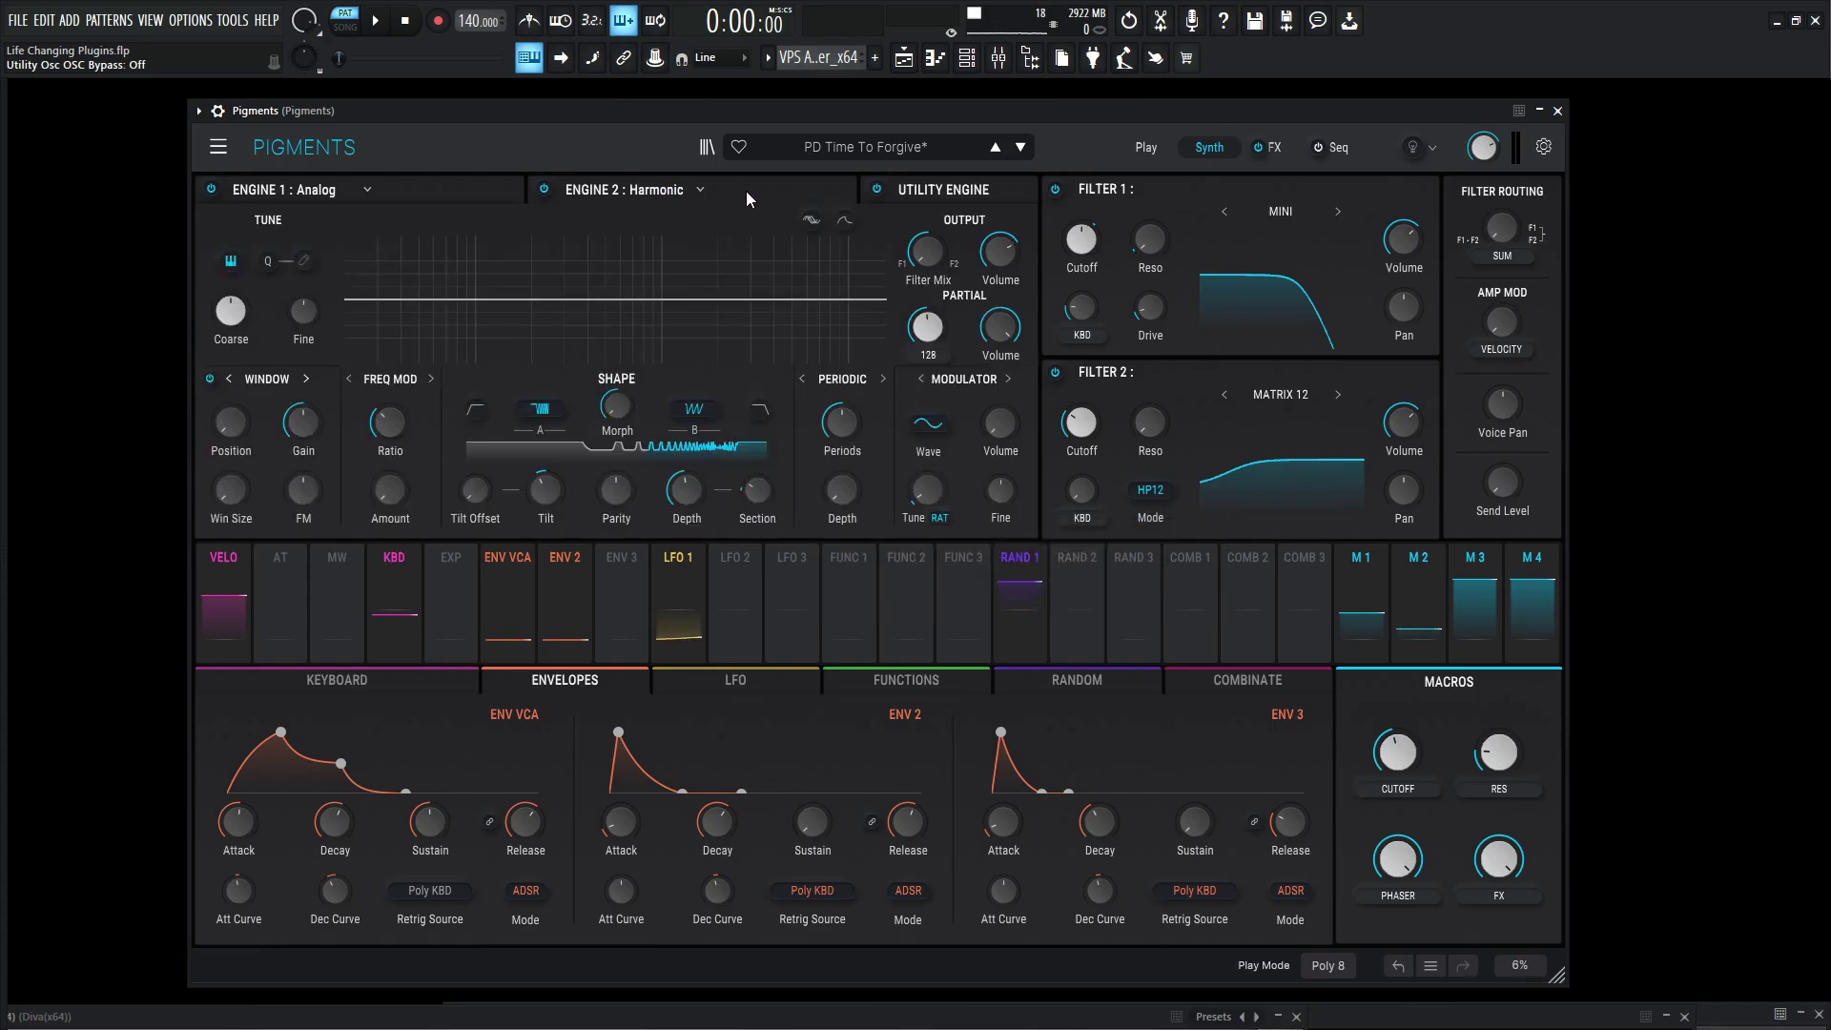
click(417, 202)
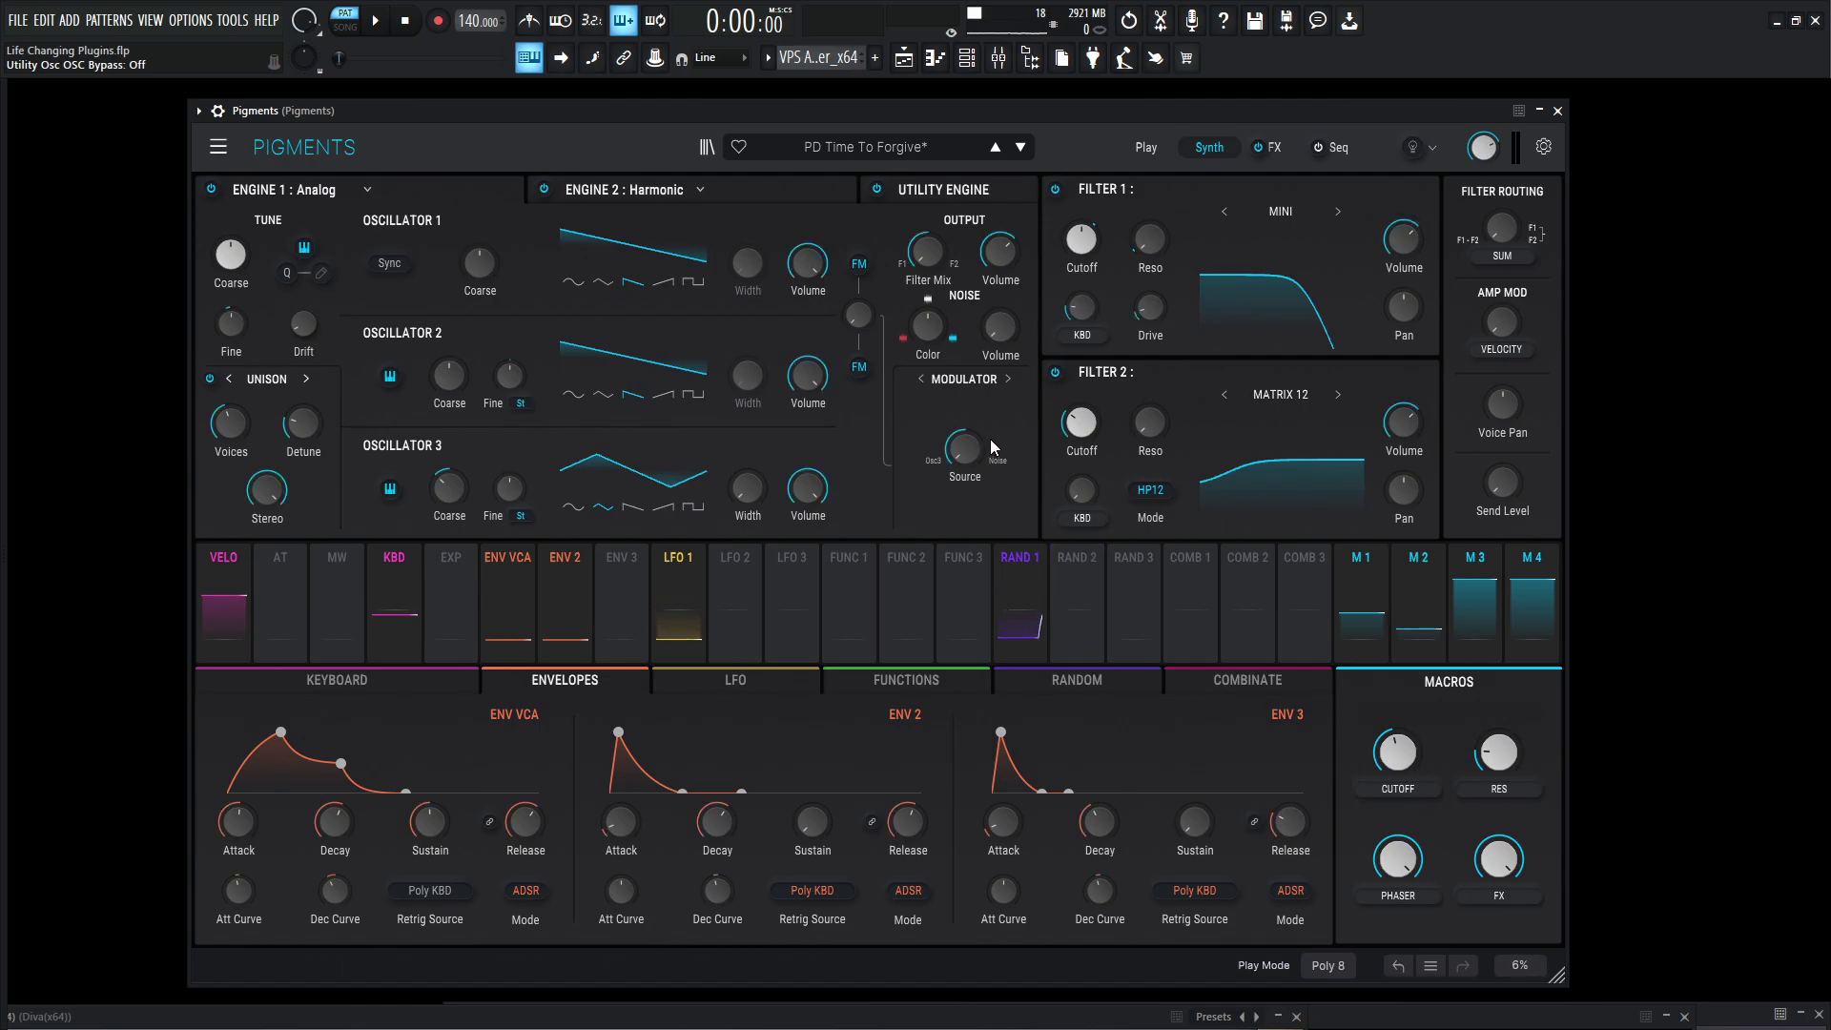
click(1274, 147)
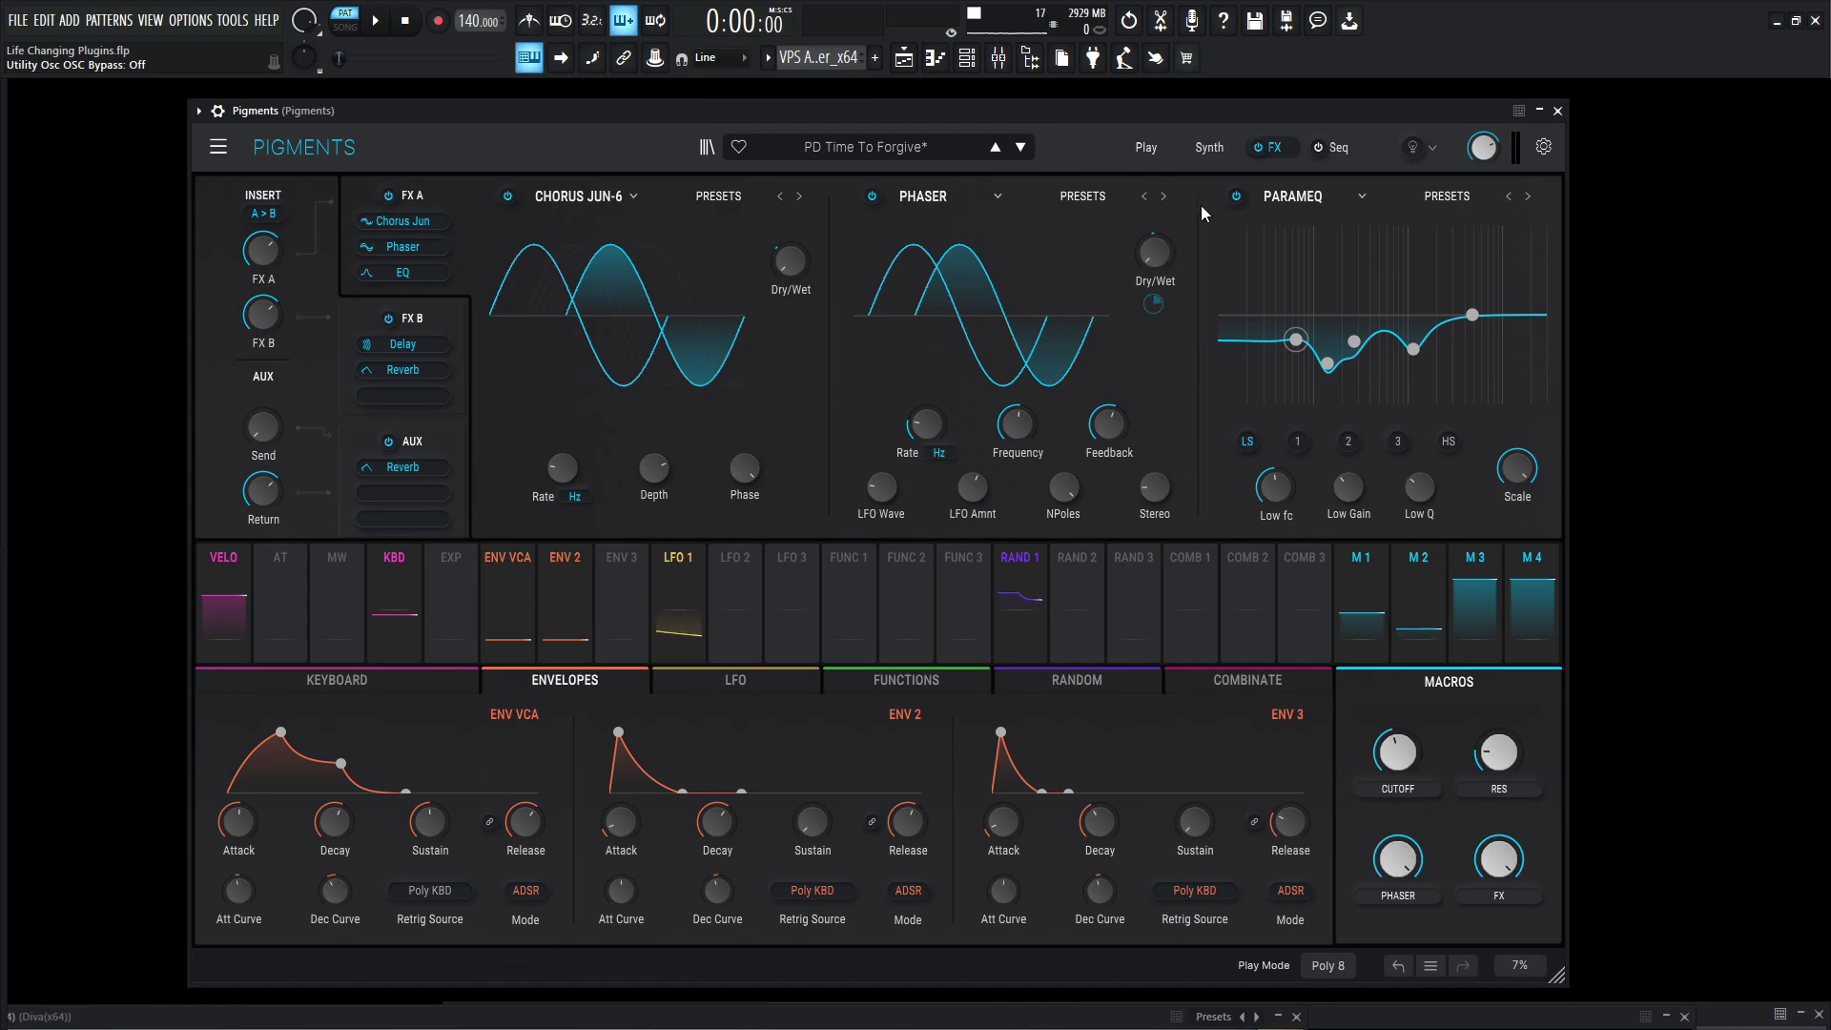
click(1209, 149)
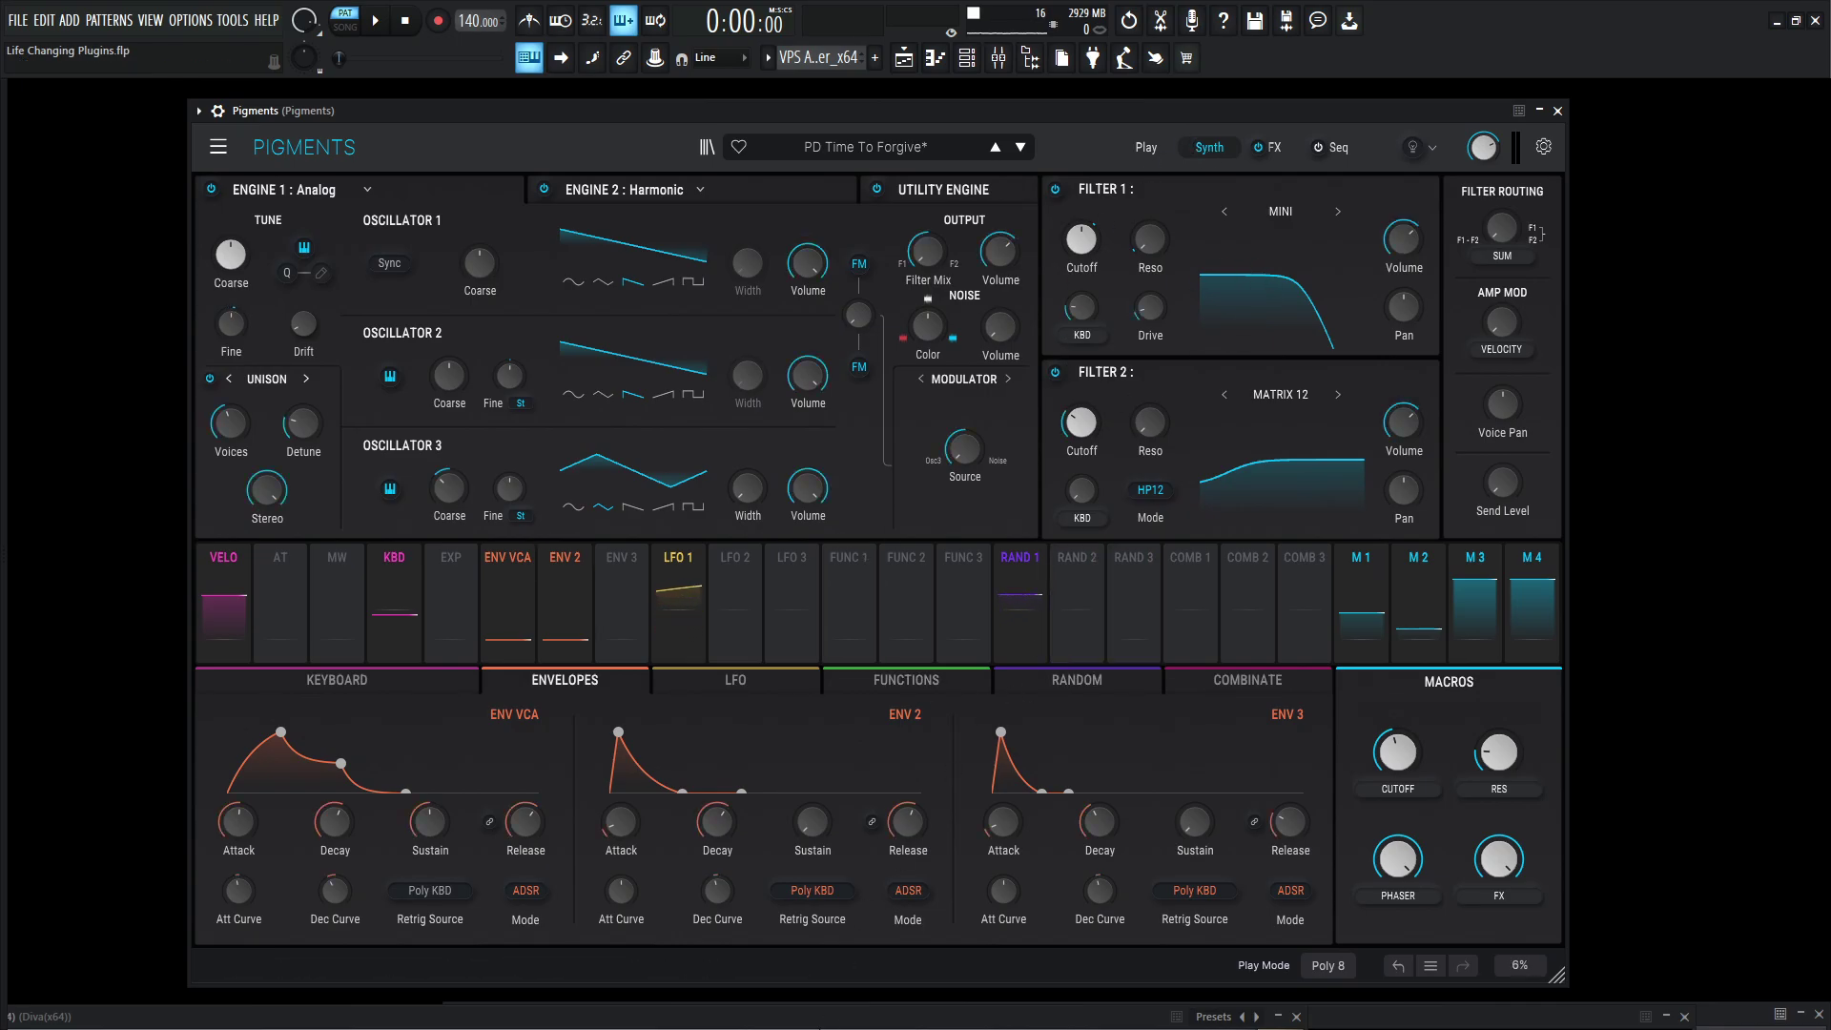
- Bring Diva in front of Pigments, nudge its window, and play keyboard notes to audition ARP Pink Sun
click(43, 1016)
drag(1065, 120, 1072, 135)
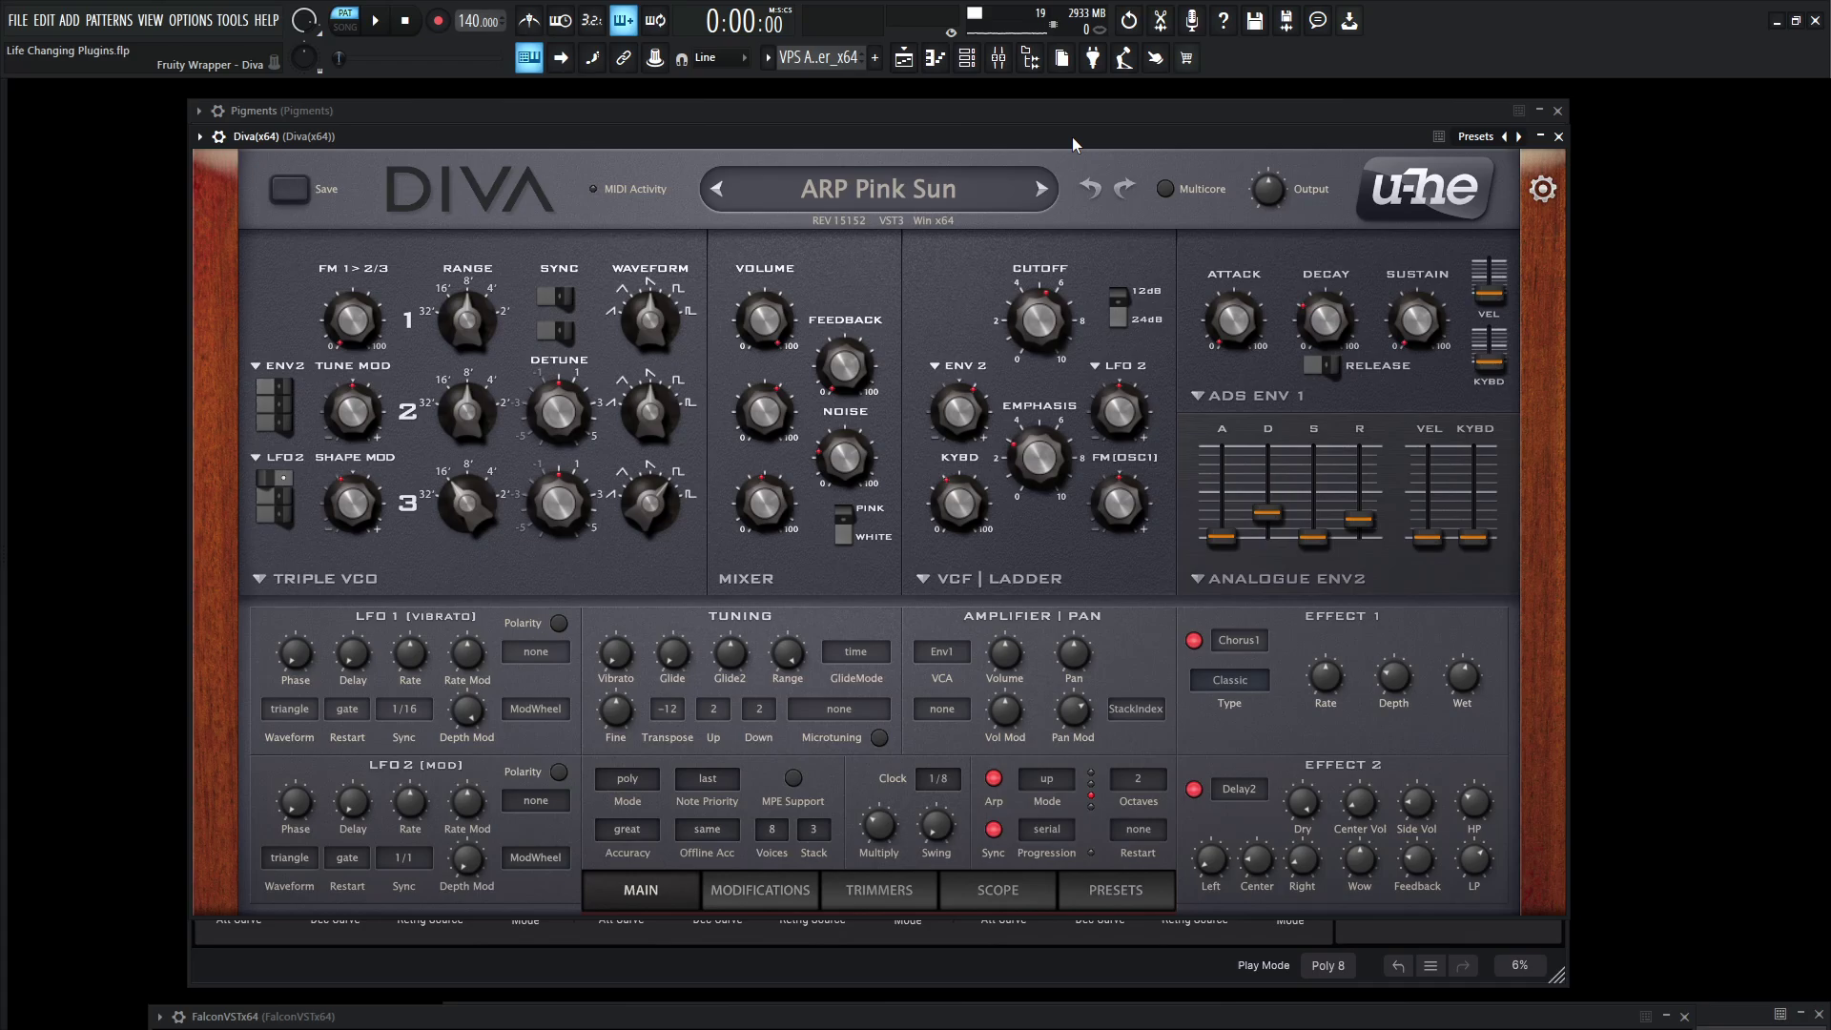
key(s)
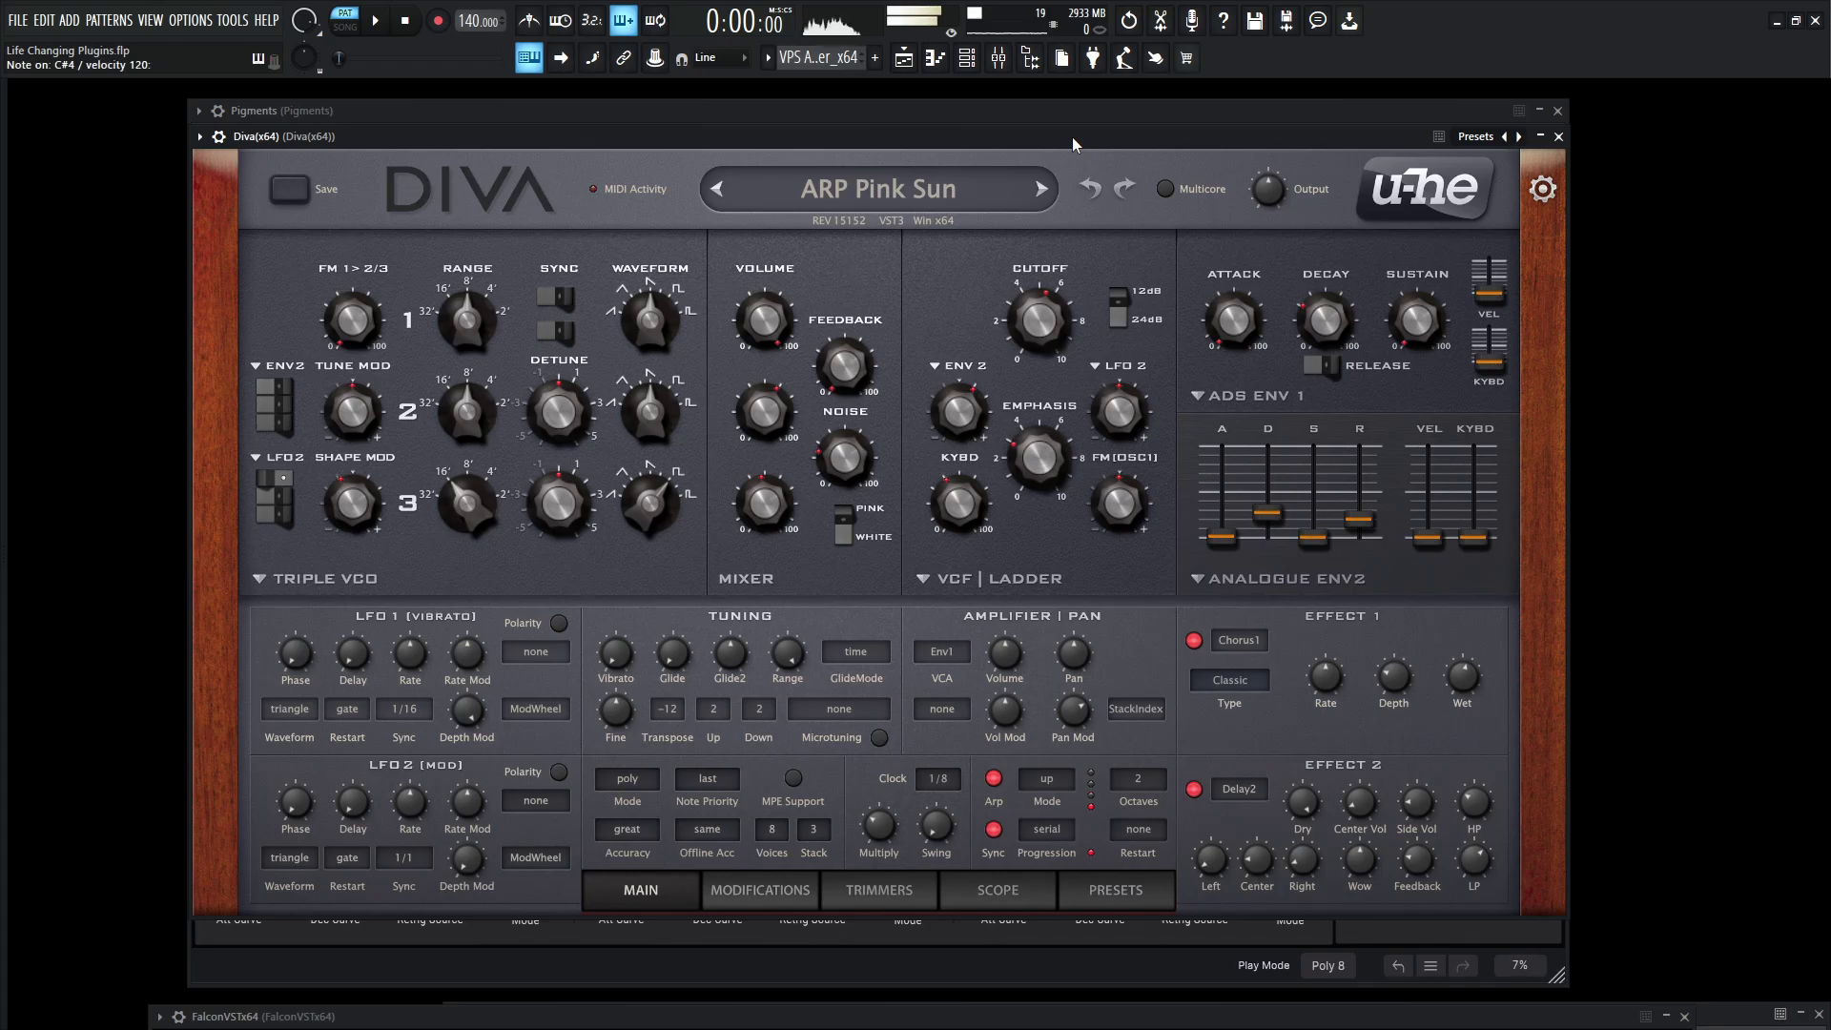
key(h)
key(c)
key(d)
key(n)
key(h)
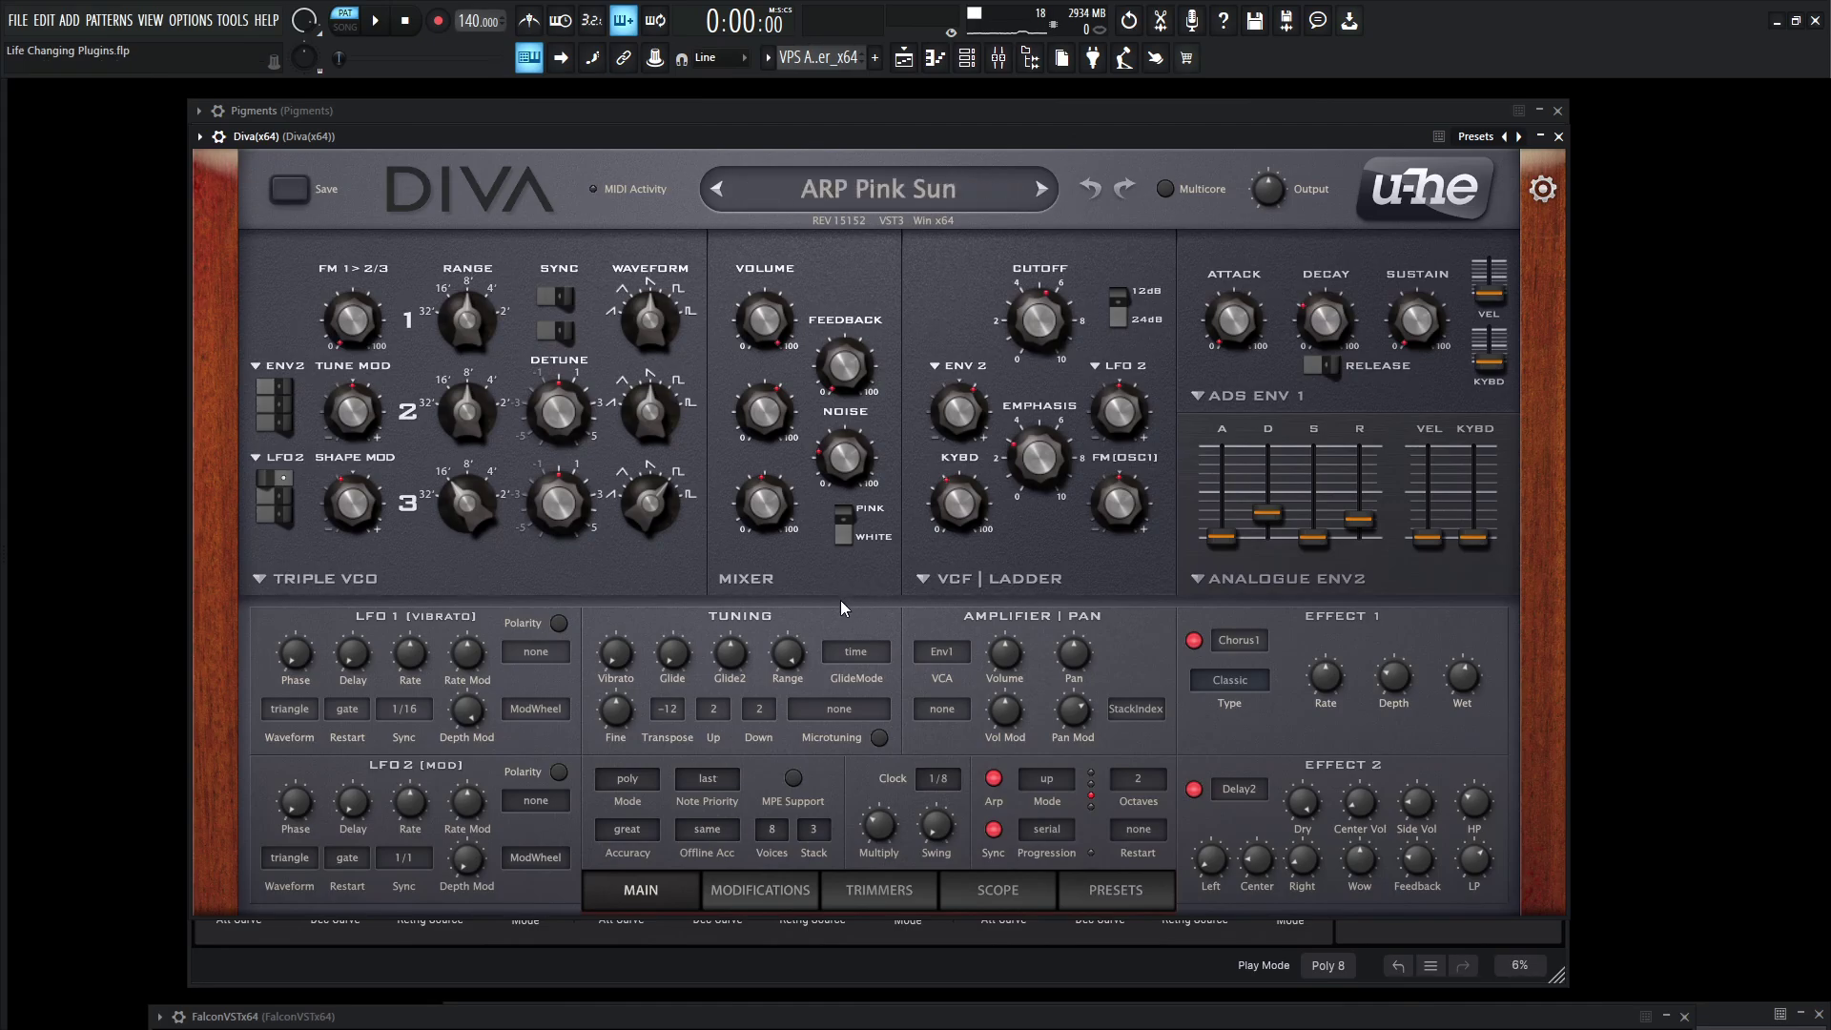
- Change Diva's oscillator model from Triple VCO to Dual VCO, then scroll through models to Dual VCO Eco
click(346, 580)
key(Down)
key(Return)
scroll(318, 576, up, 1)
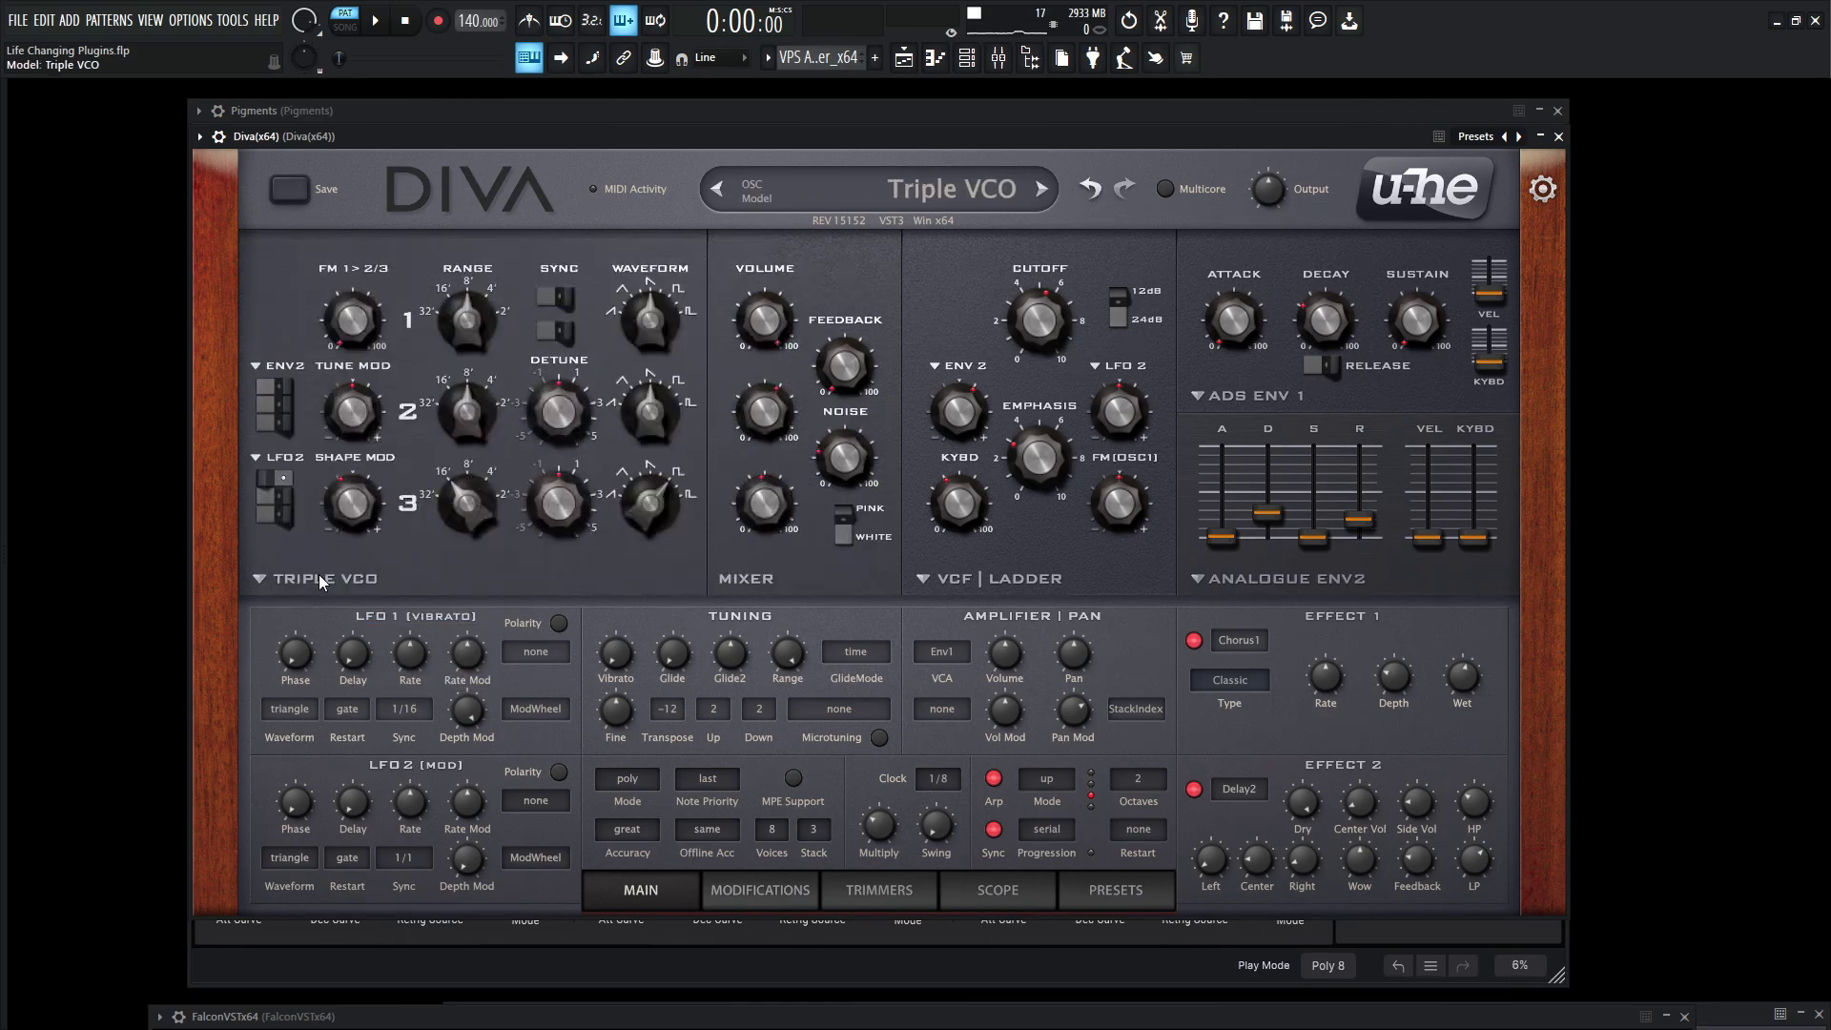
scroll(317, 576, down, 2)
scroll(316, 579, up, 2)
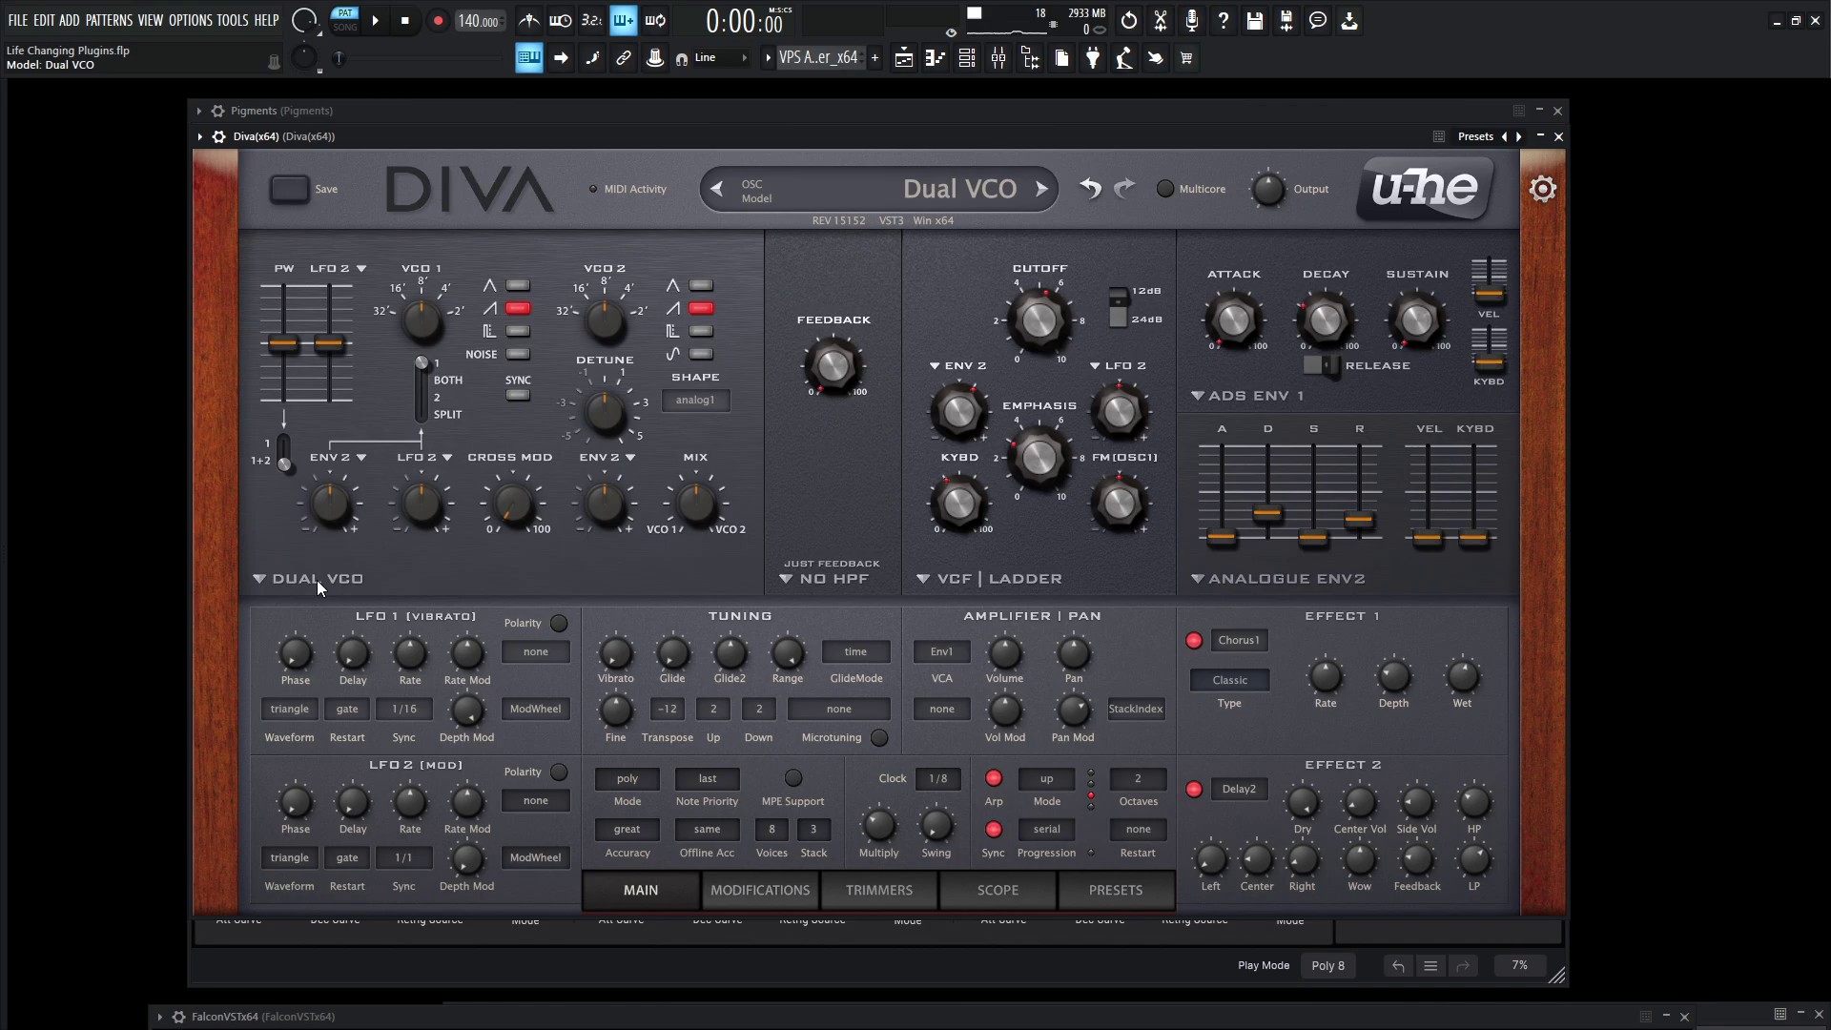
scroll(316, 581, down, 3)
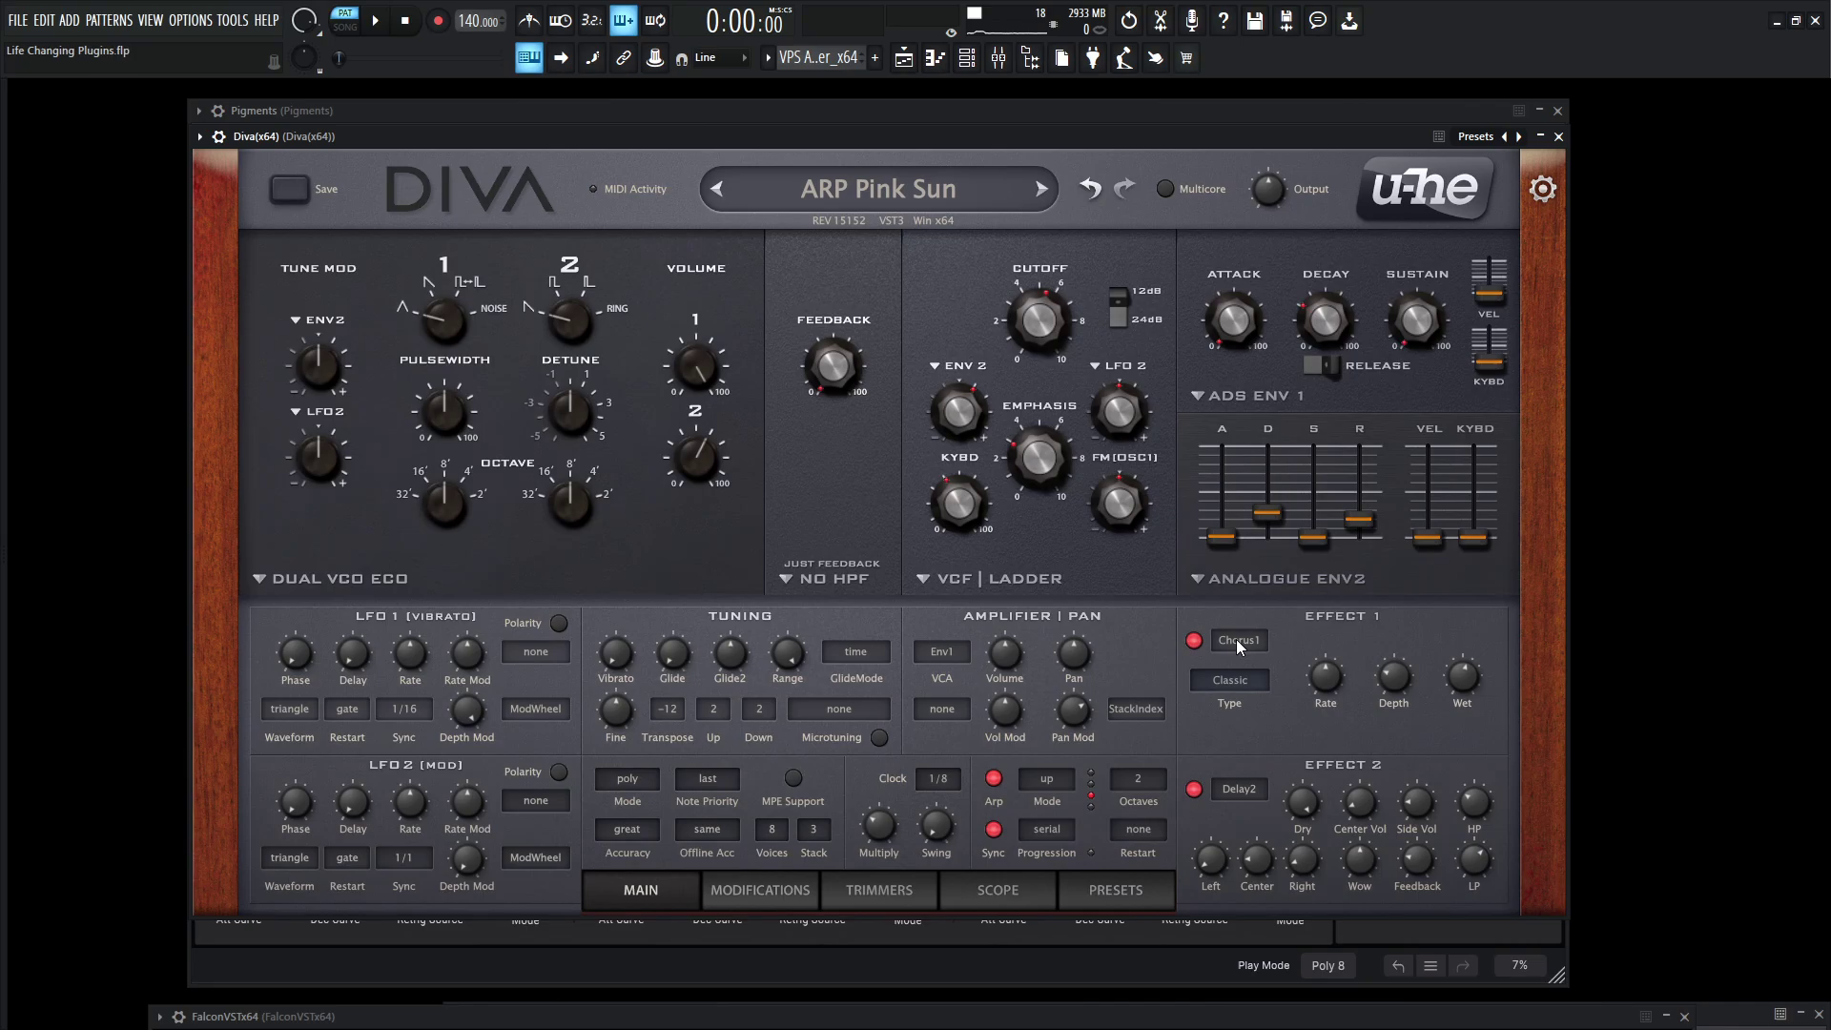
- Keep Diva's Effect 1 on Chorus1 and bring the UVI Falcon window up over Diva
click(1246, 641)
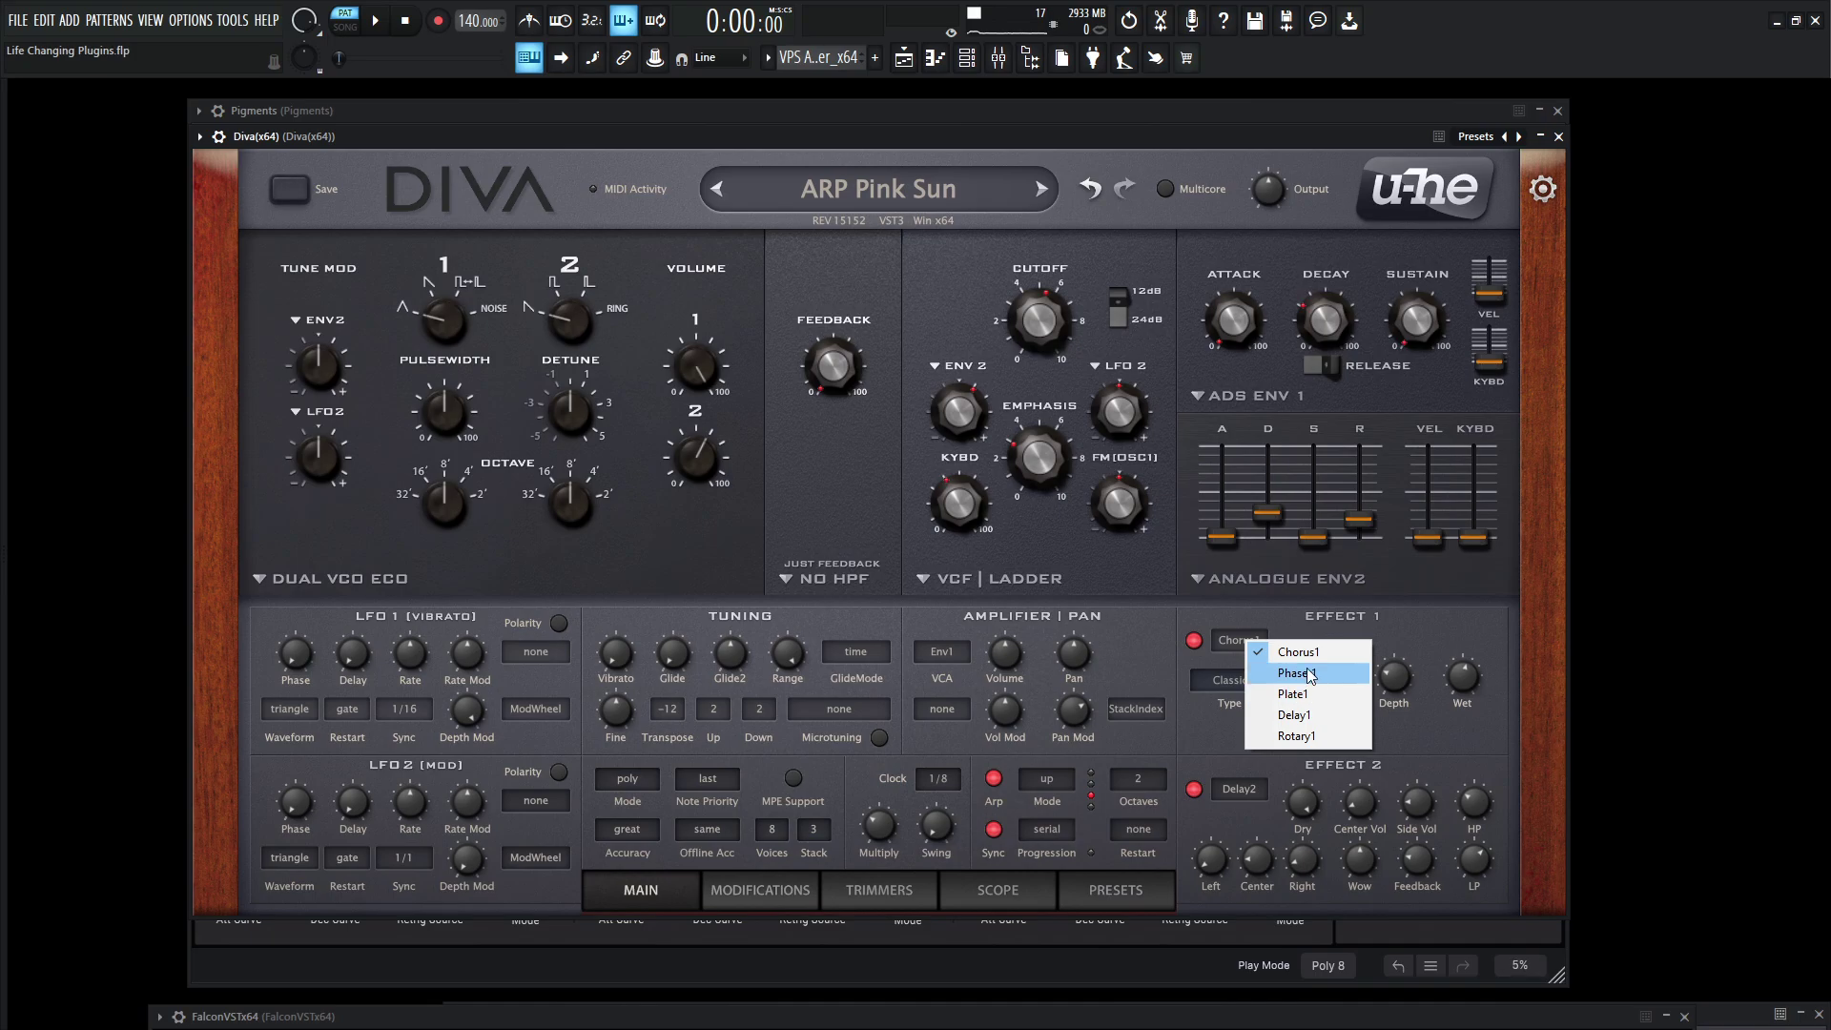
click(1398, 627)
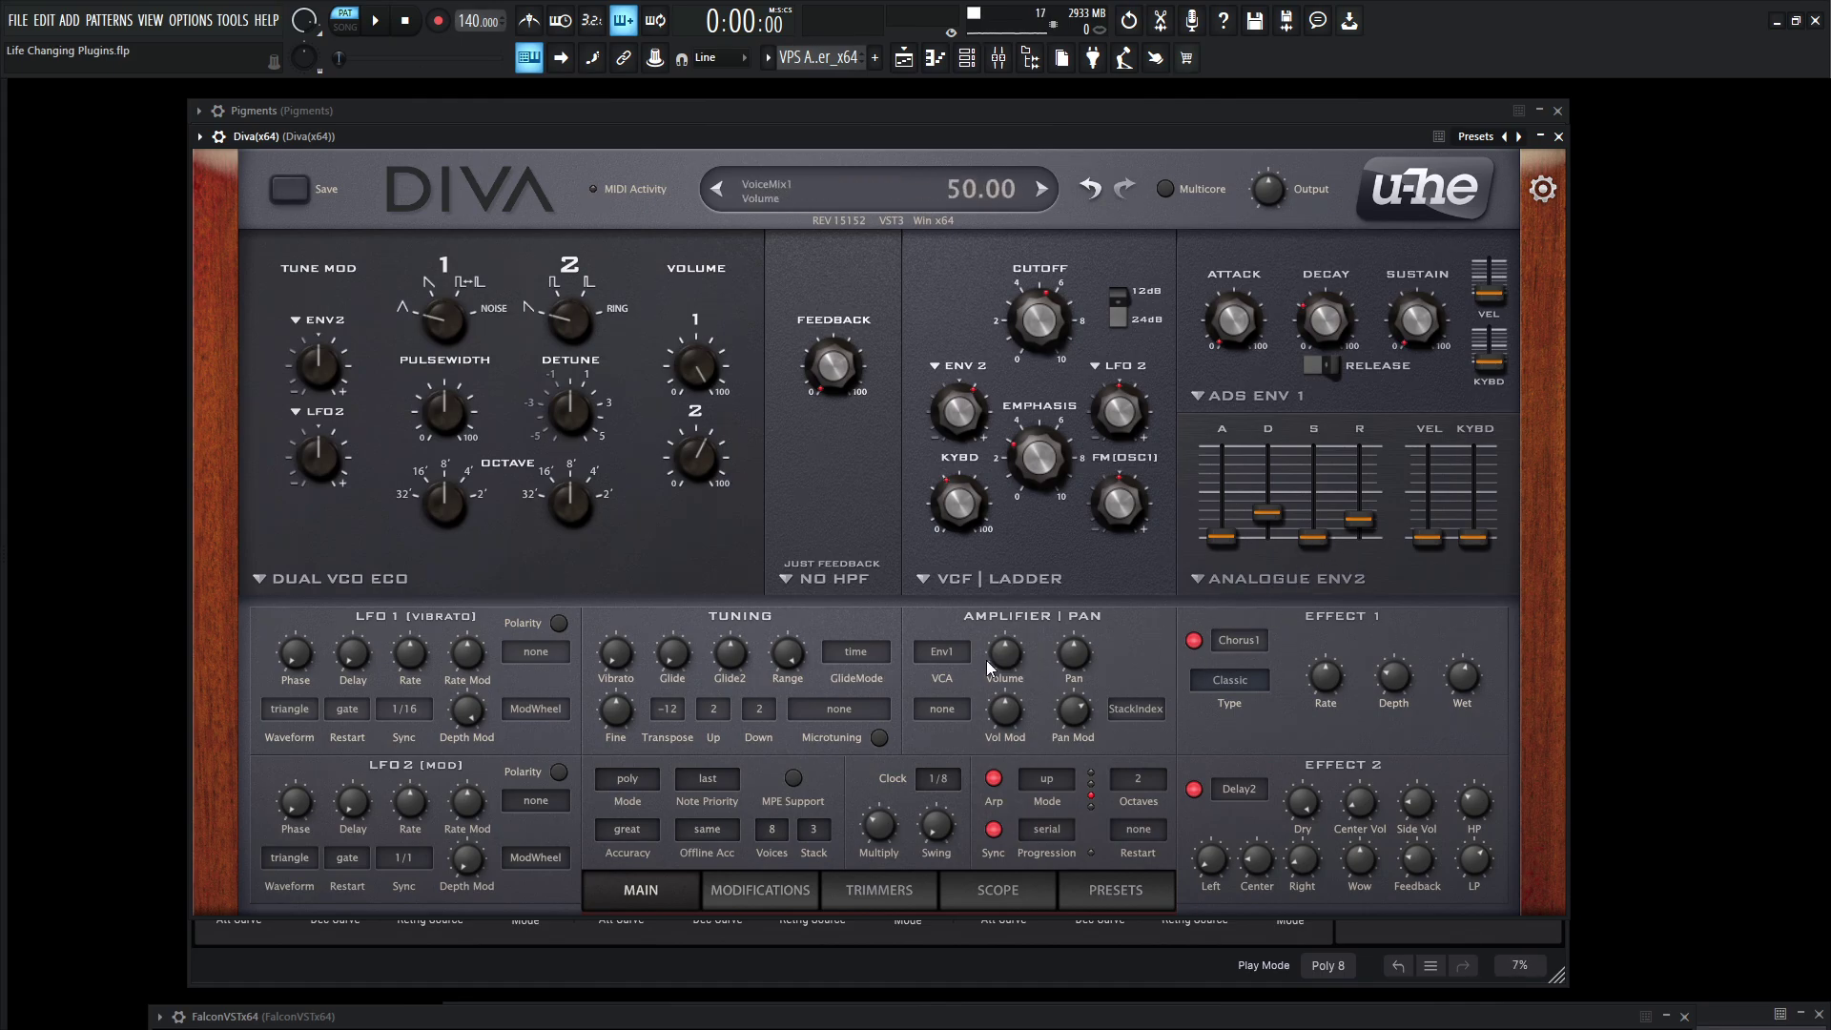
drag(840, 1013, 807, 125)
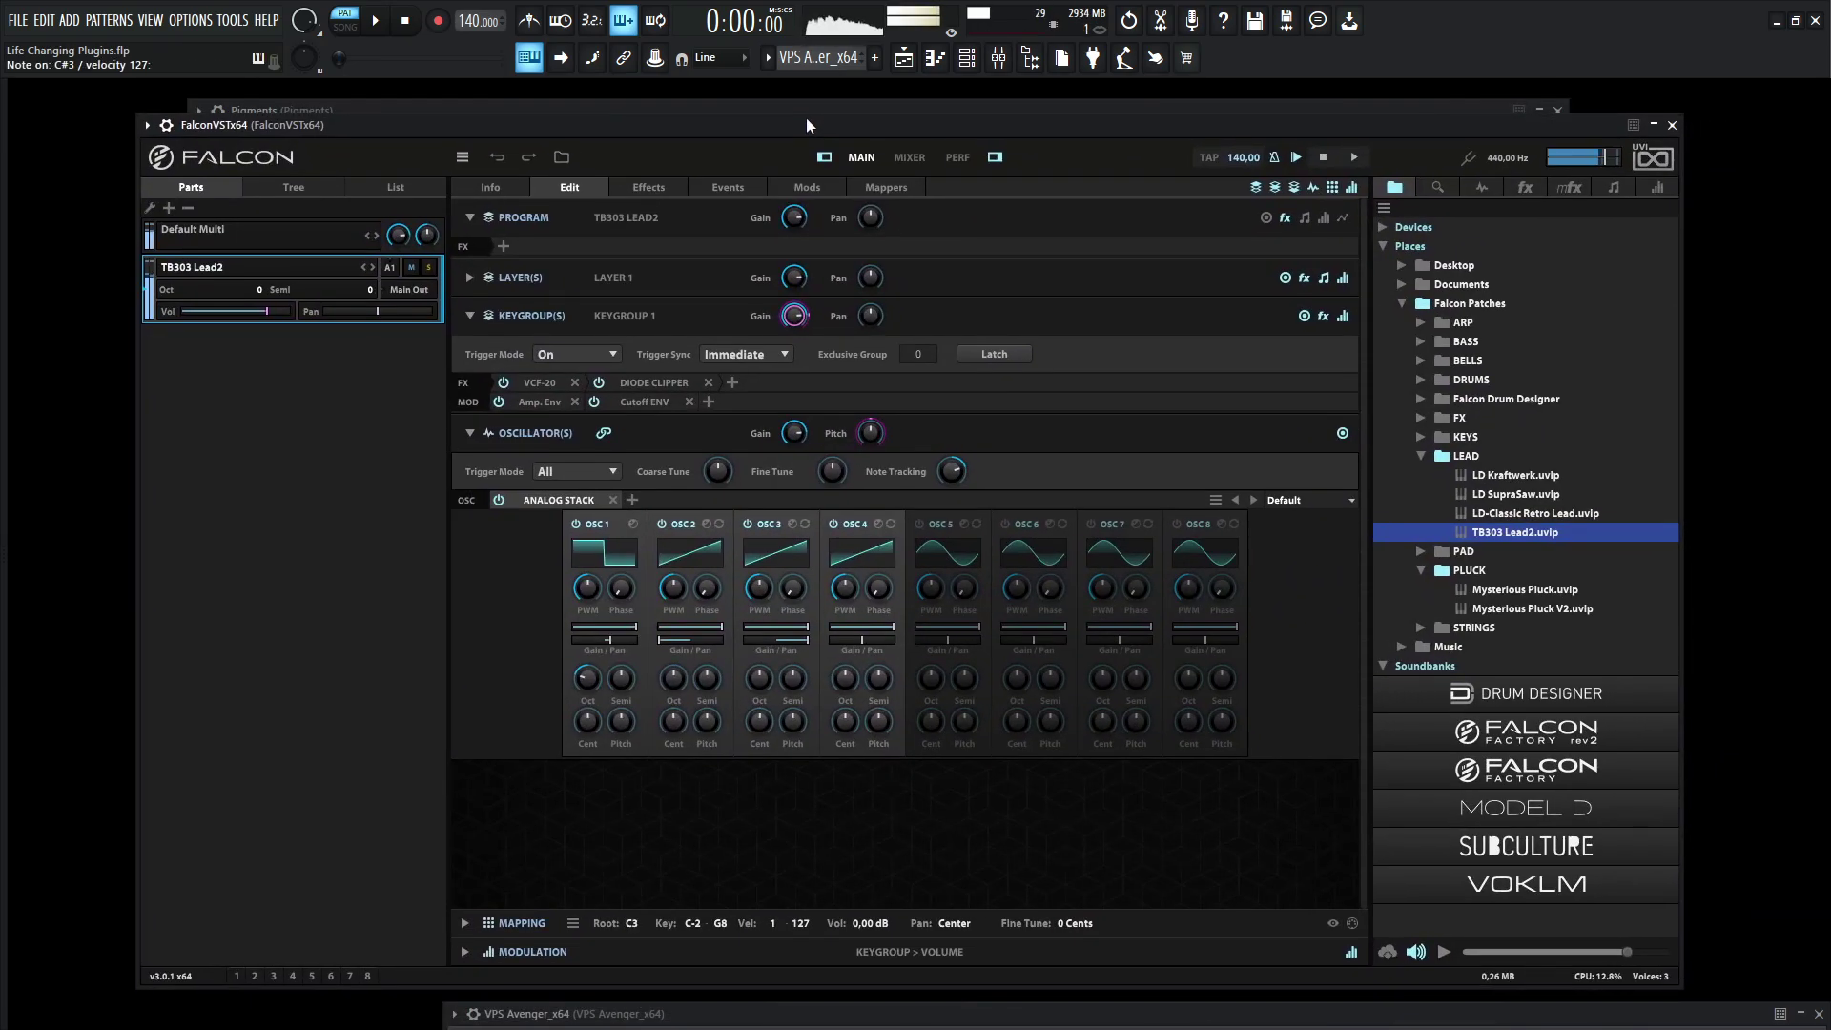
- On Falcon's Info page, set TB303 Lead2 macros to drive 90%, gate 75.6%, cut 24.4%
click(501, 190)
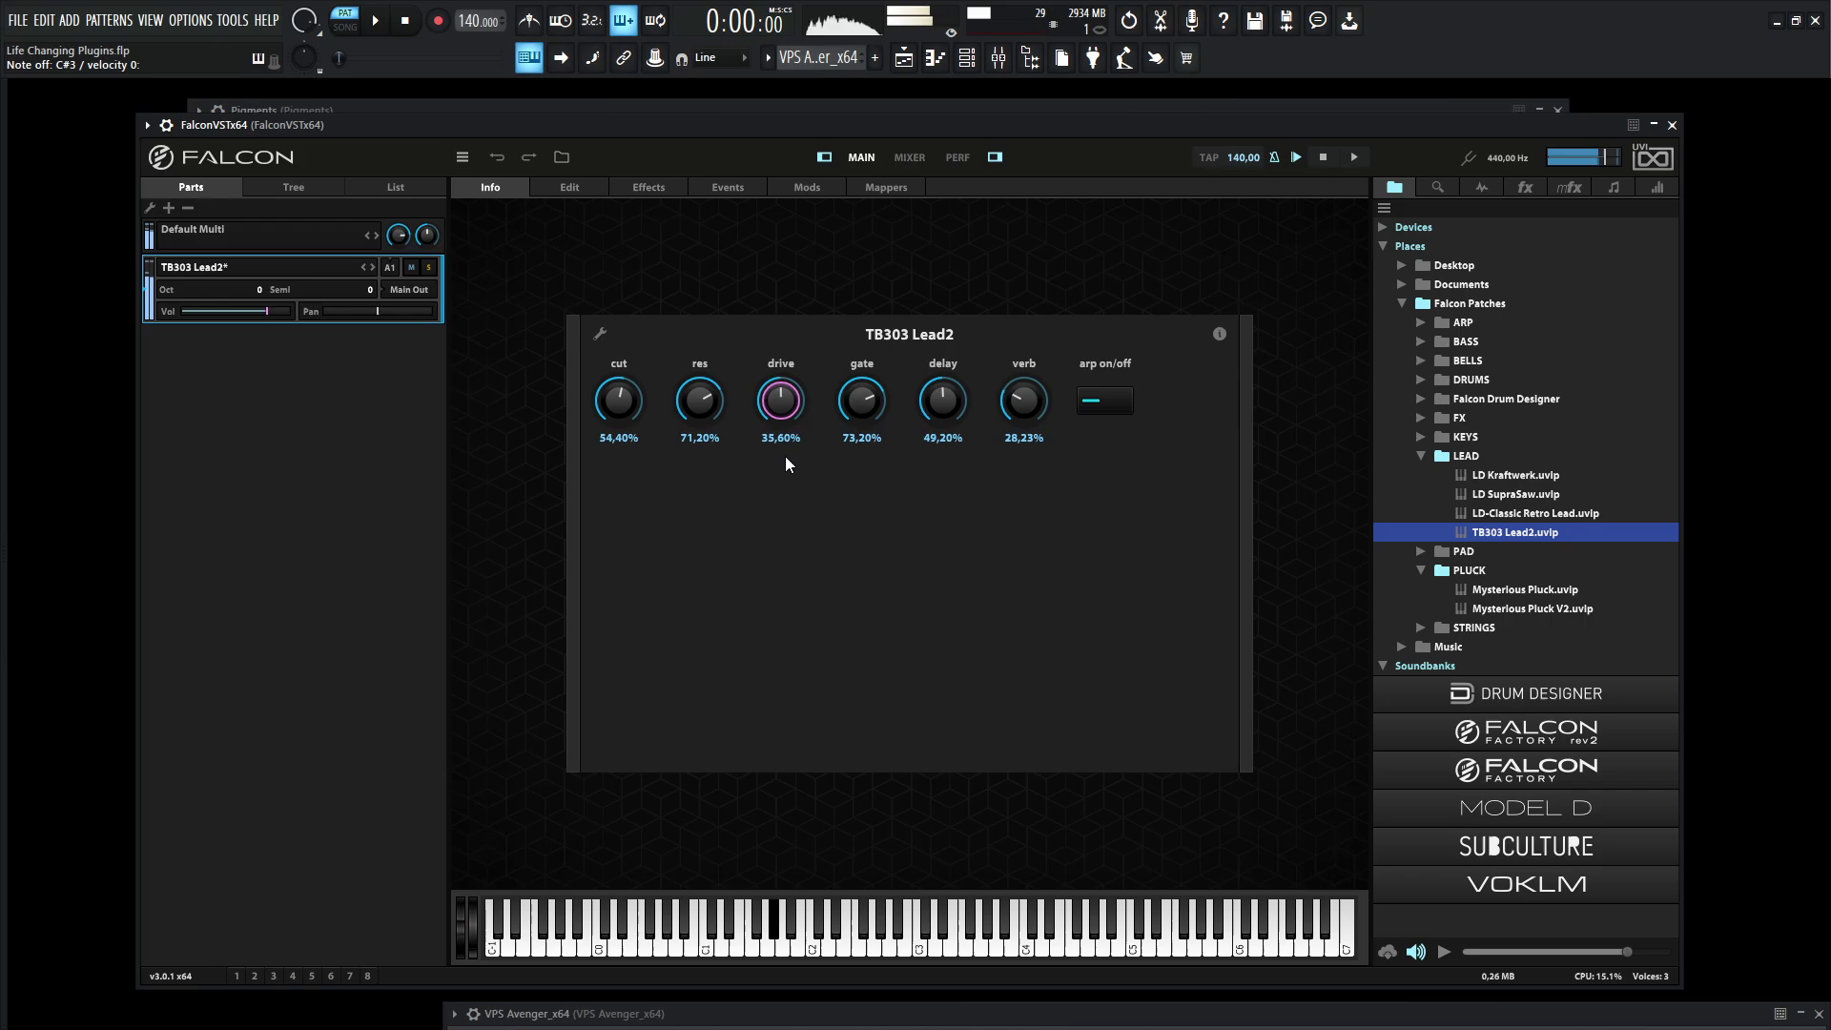
drag(835, 401, 863, 449)
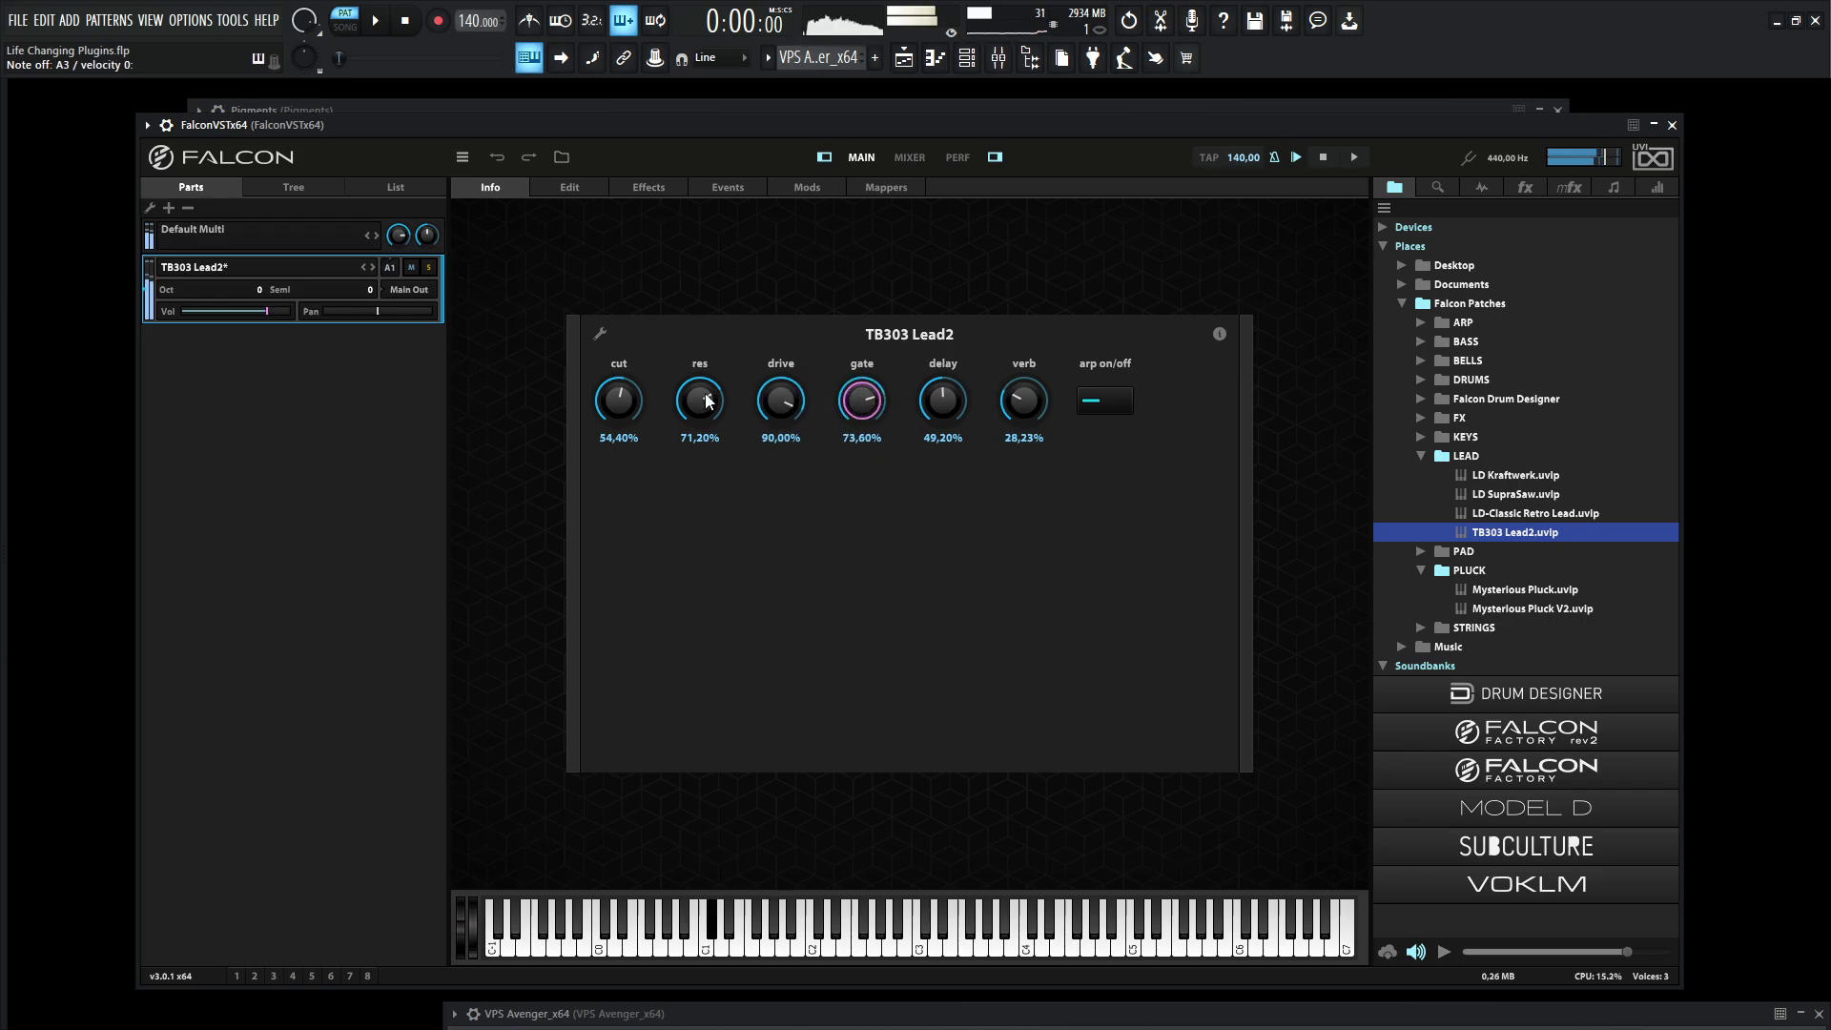
drag(639, 403, 626, 489)
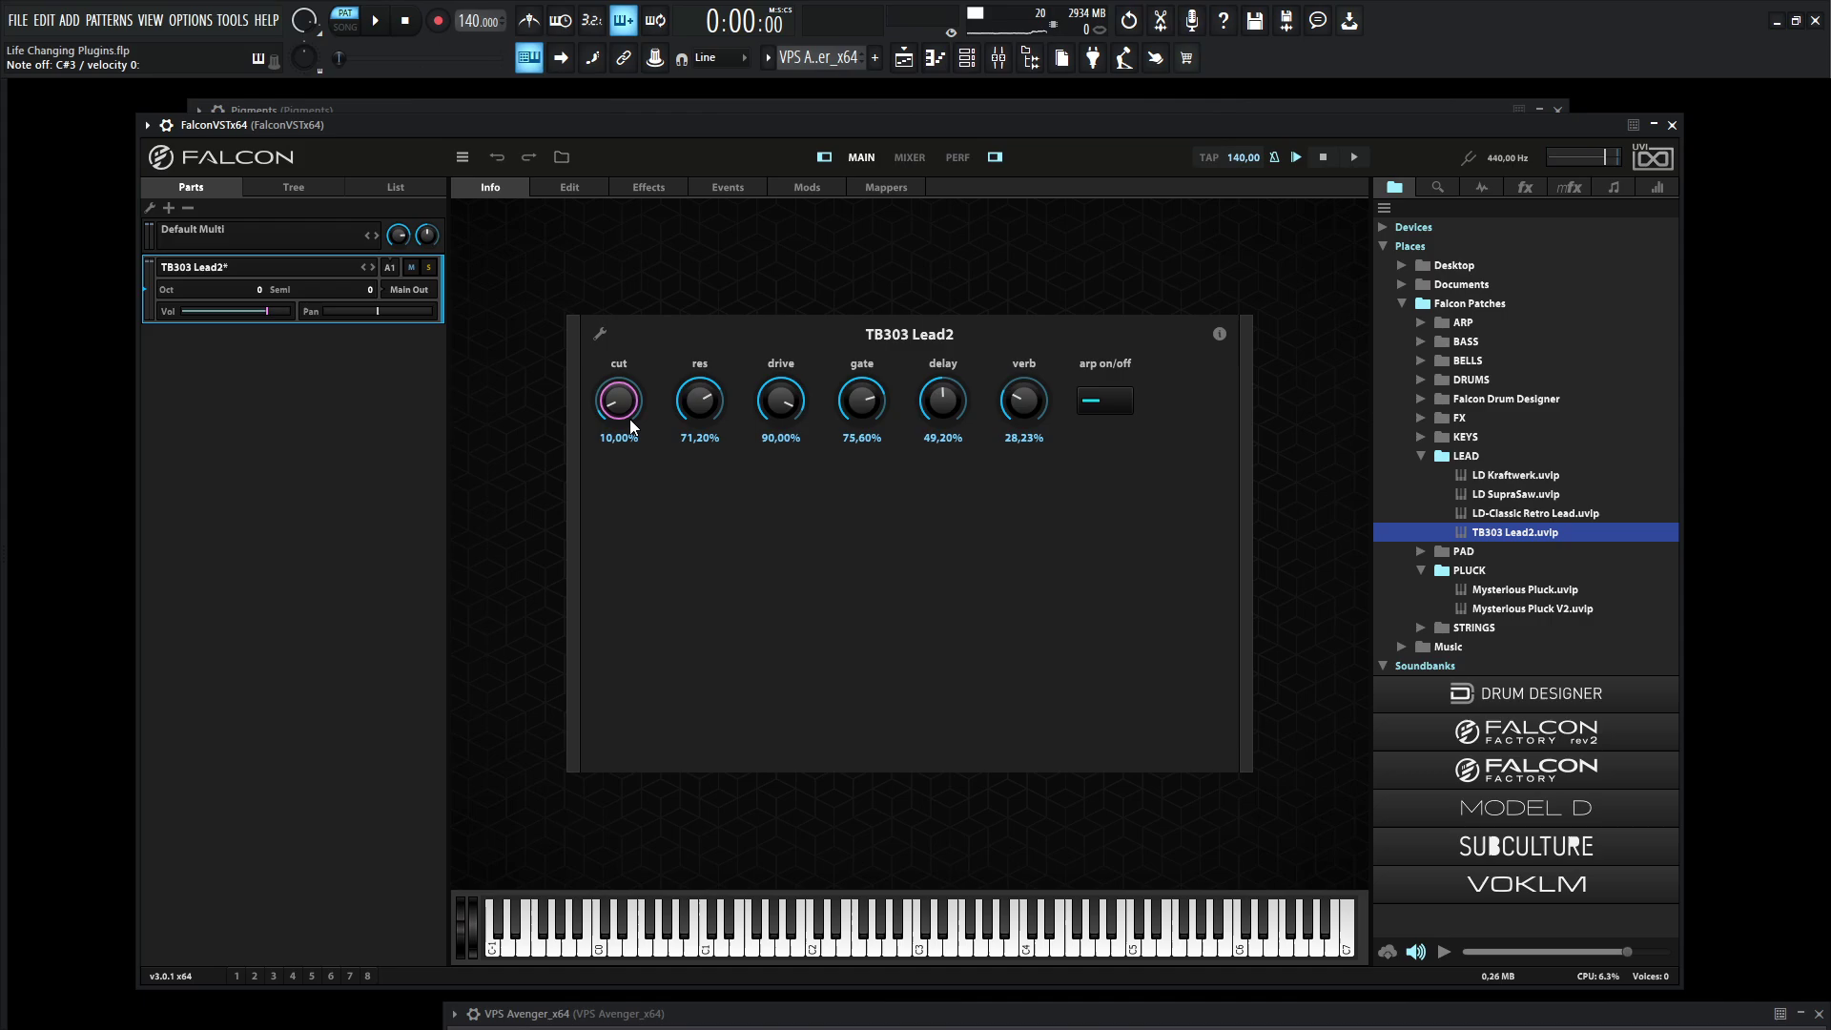
mouse_move(619, 415)
mouse_down()
mouse_move(615, 305)
mouse_move(607, 389)
mouse_move(618, 408)
mouse_move(615, 359)
mouse_move(630, 393)
mouse_up()
- Show Falcon's Edit page and expand the keygroup's VCF-20 filter editor
click(570, 188)
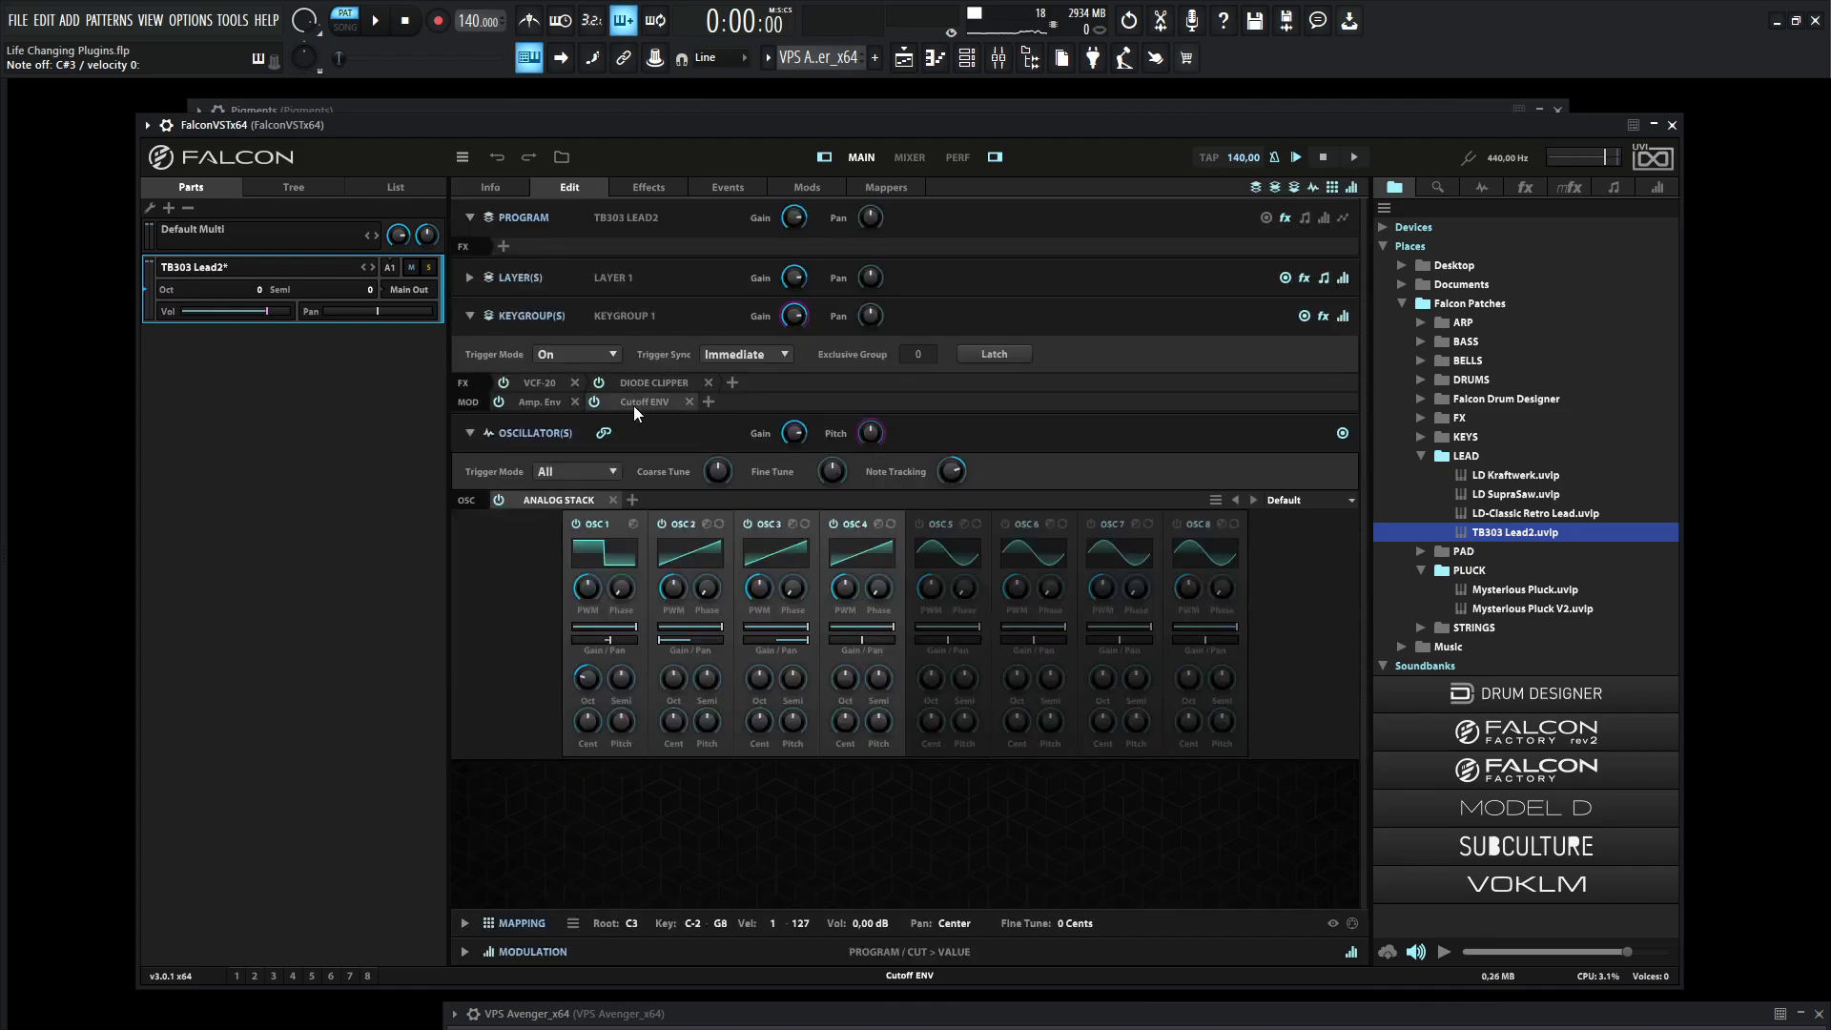
click(552, 384)
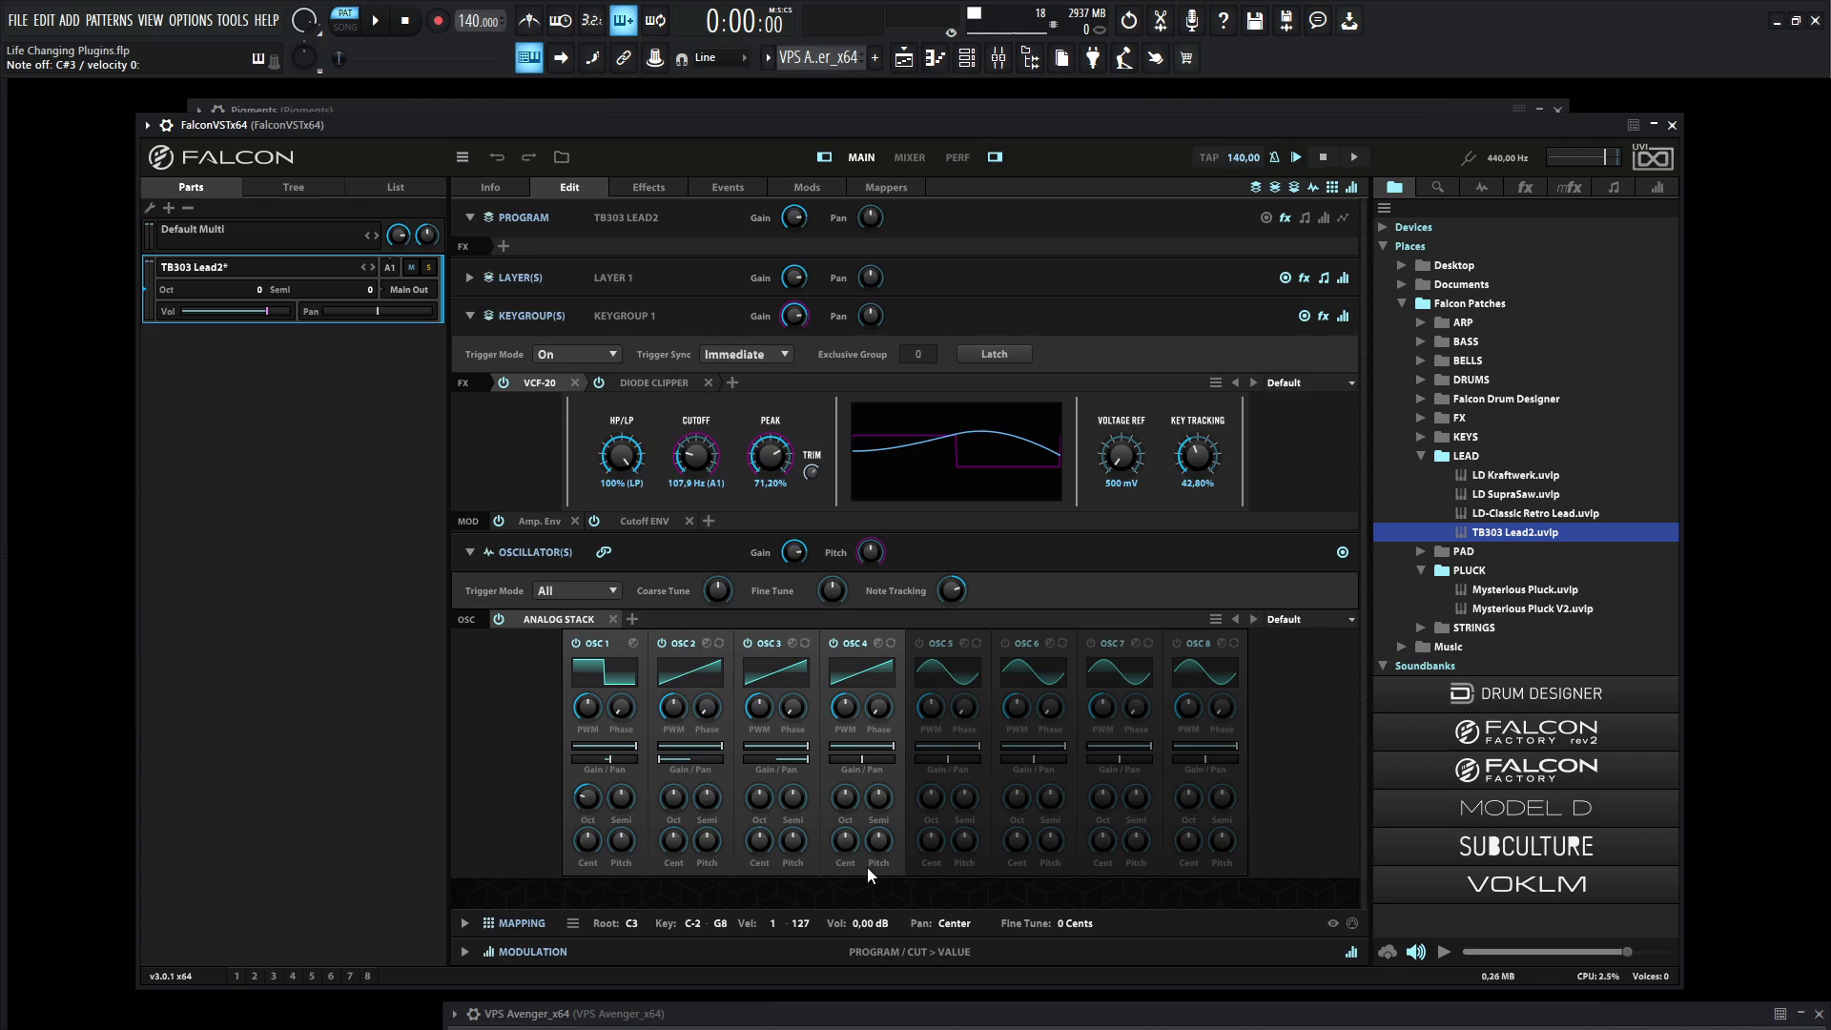
- Bring the VPS Avenger window, on its Init Preset, up over the Falcon editor
drag(952, 1022, 804, 173)
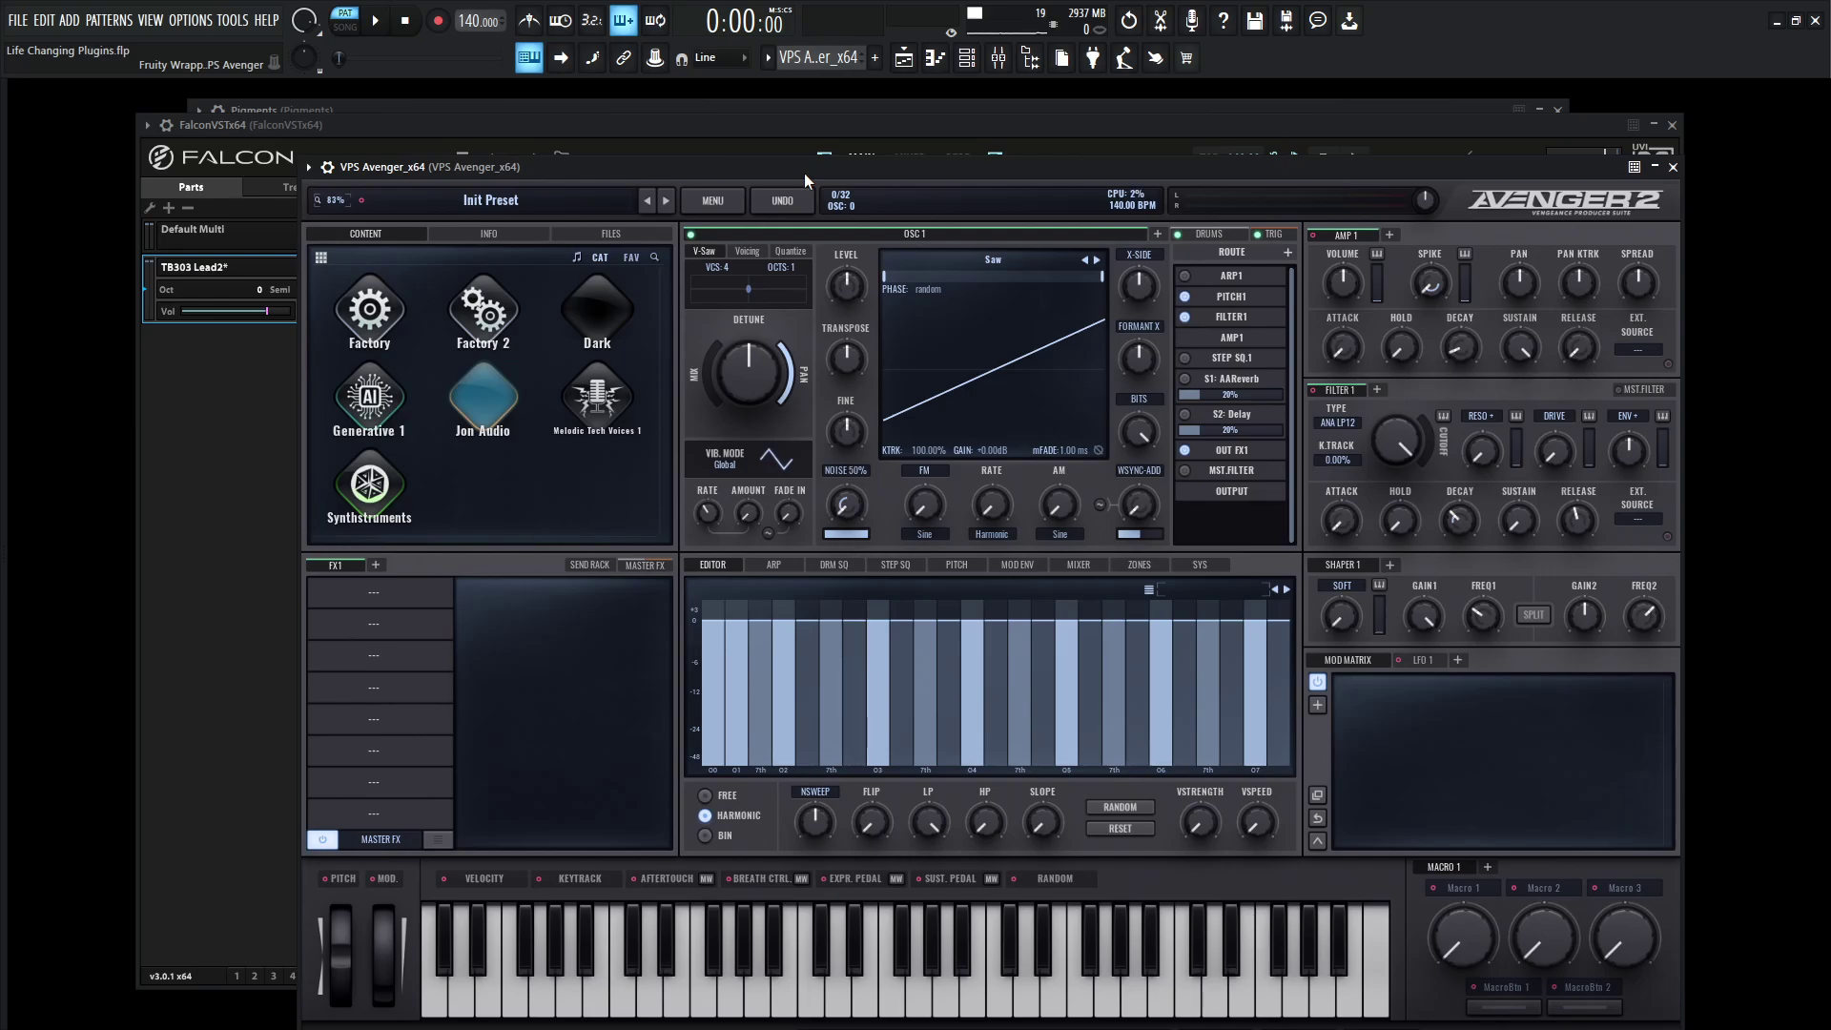
drag(693, 172, 738, 141)
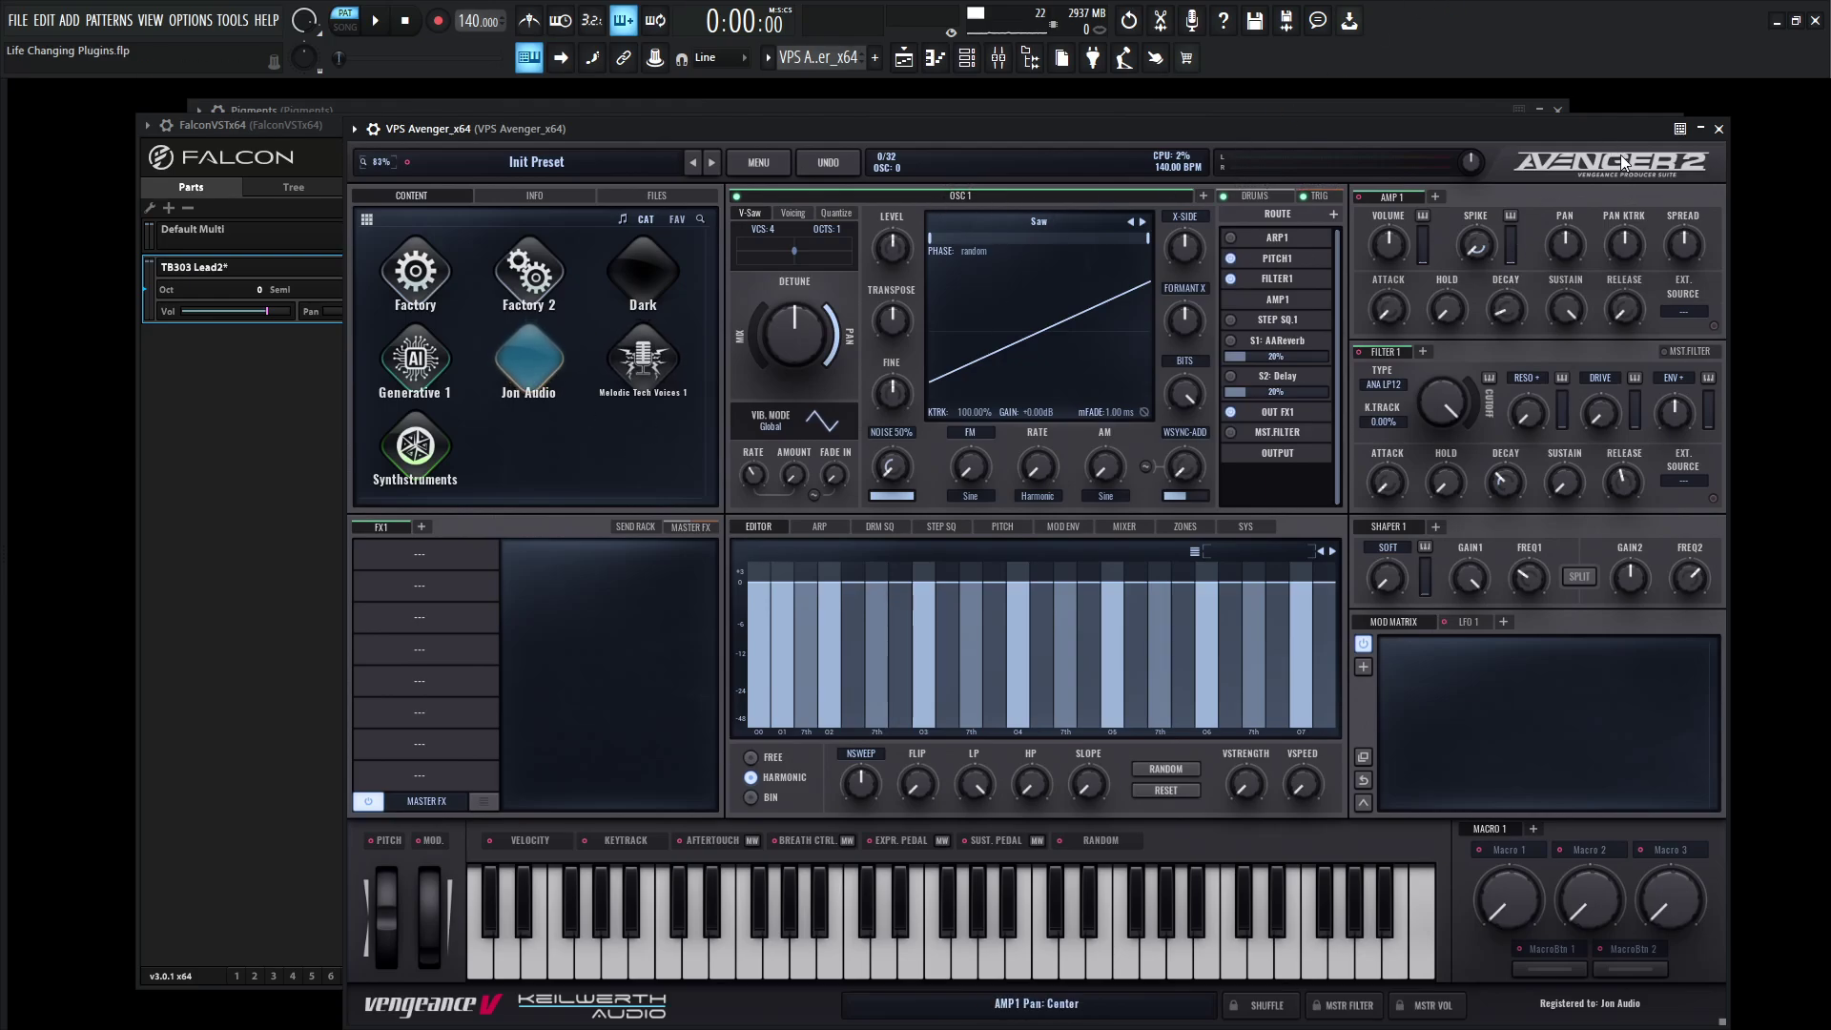
mouse_move(1604, 134)
mouse_down()
mouse_move(1588, 141)
mouse_move(1609, 152)
mouse_up()
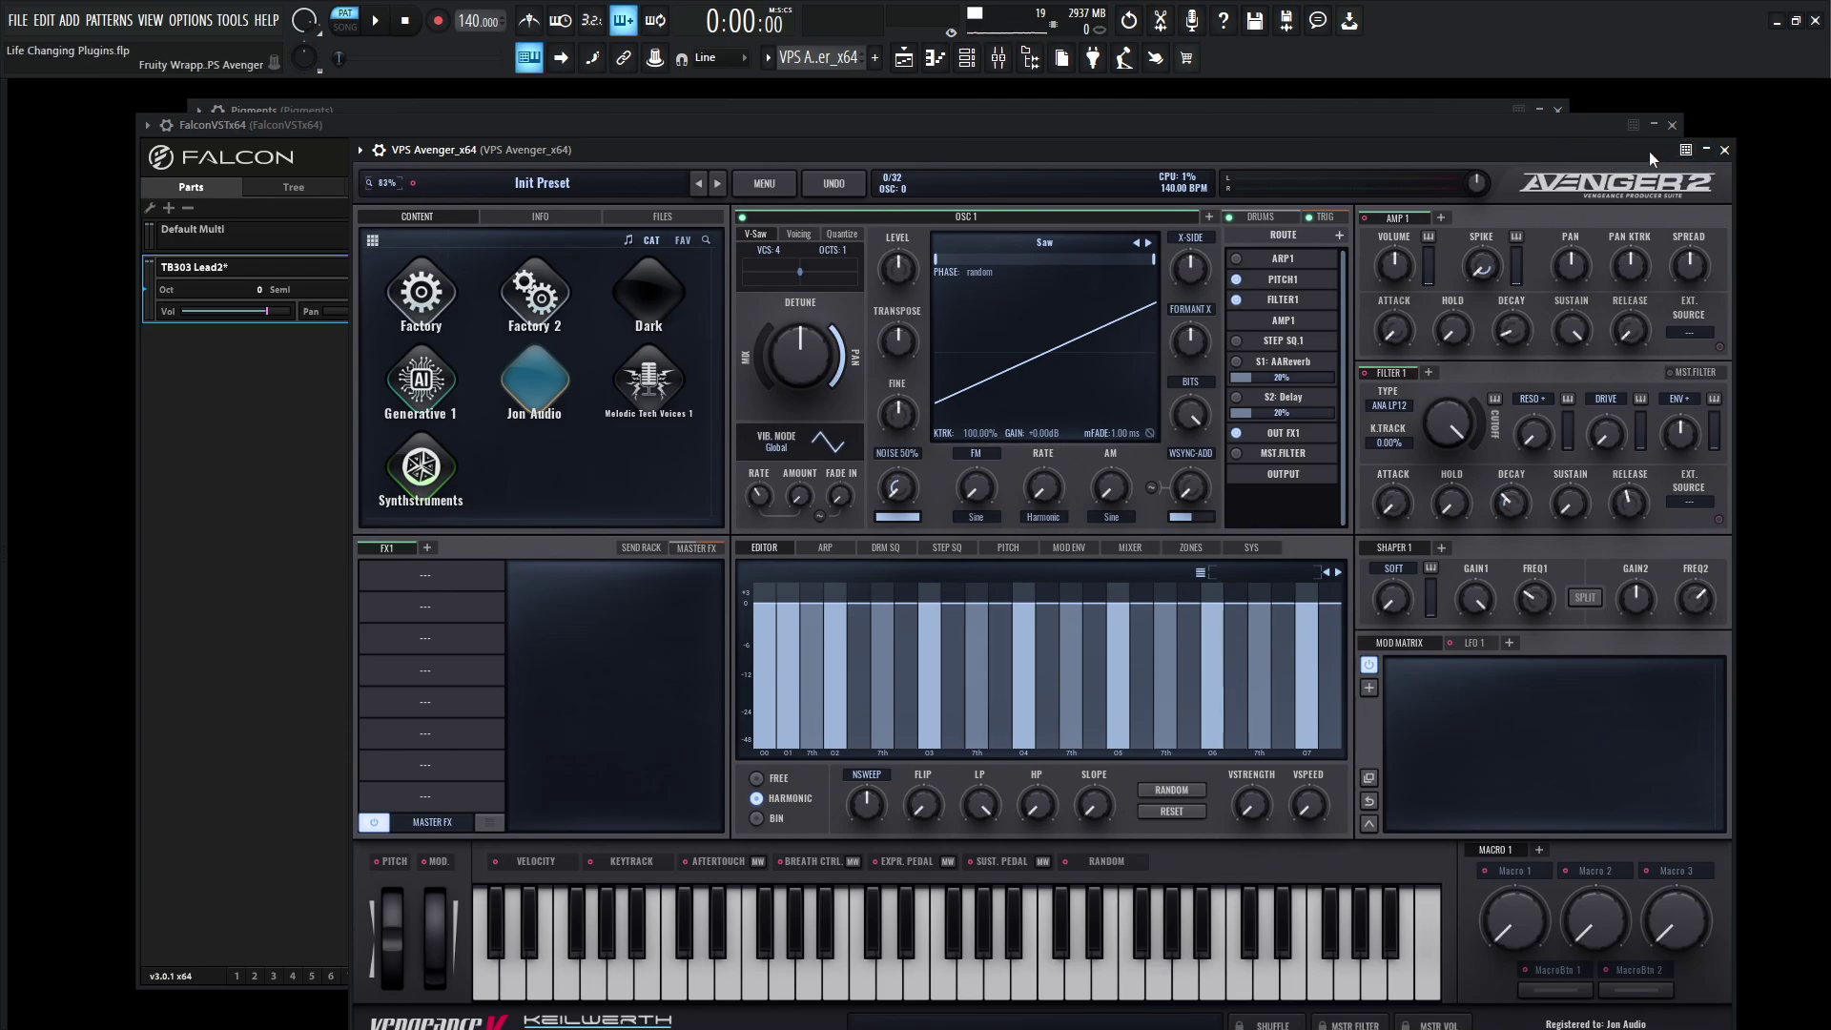
drag(1648, 150, 1627, 151)
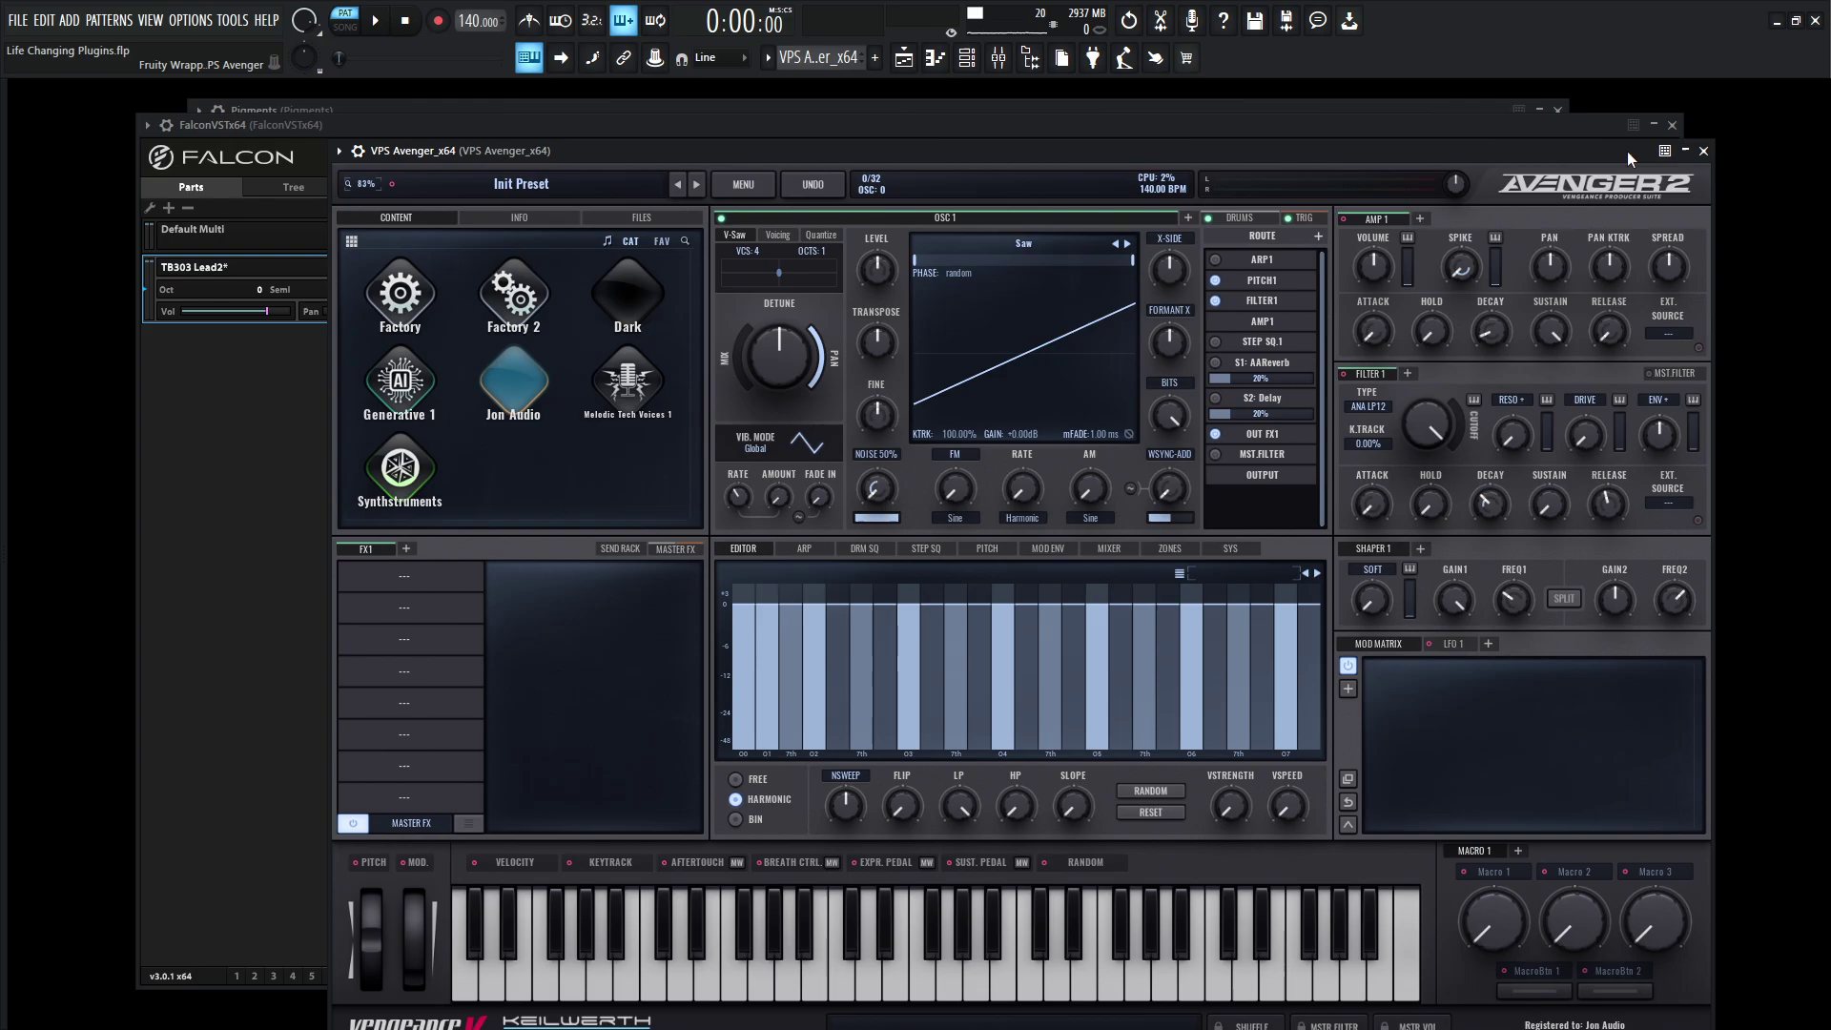
- Close the Avenger, Falcon and Diva windows and move the StepicVST window into place
click(1703, 153)
click(1672, 125)
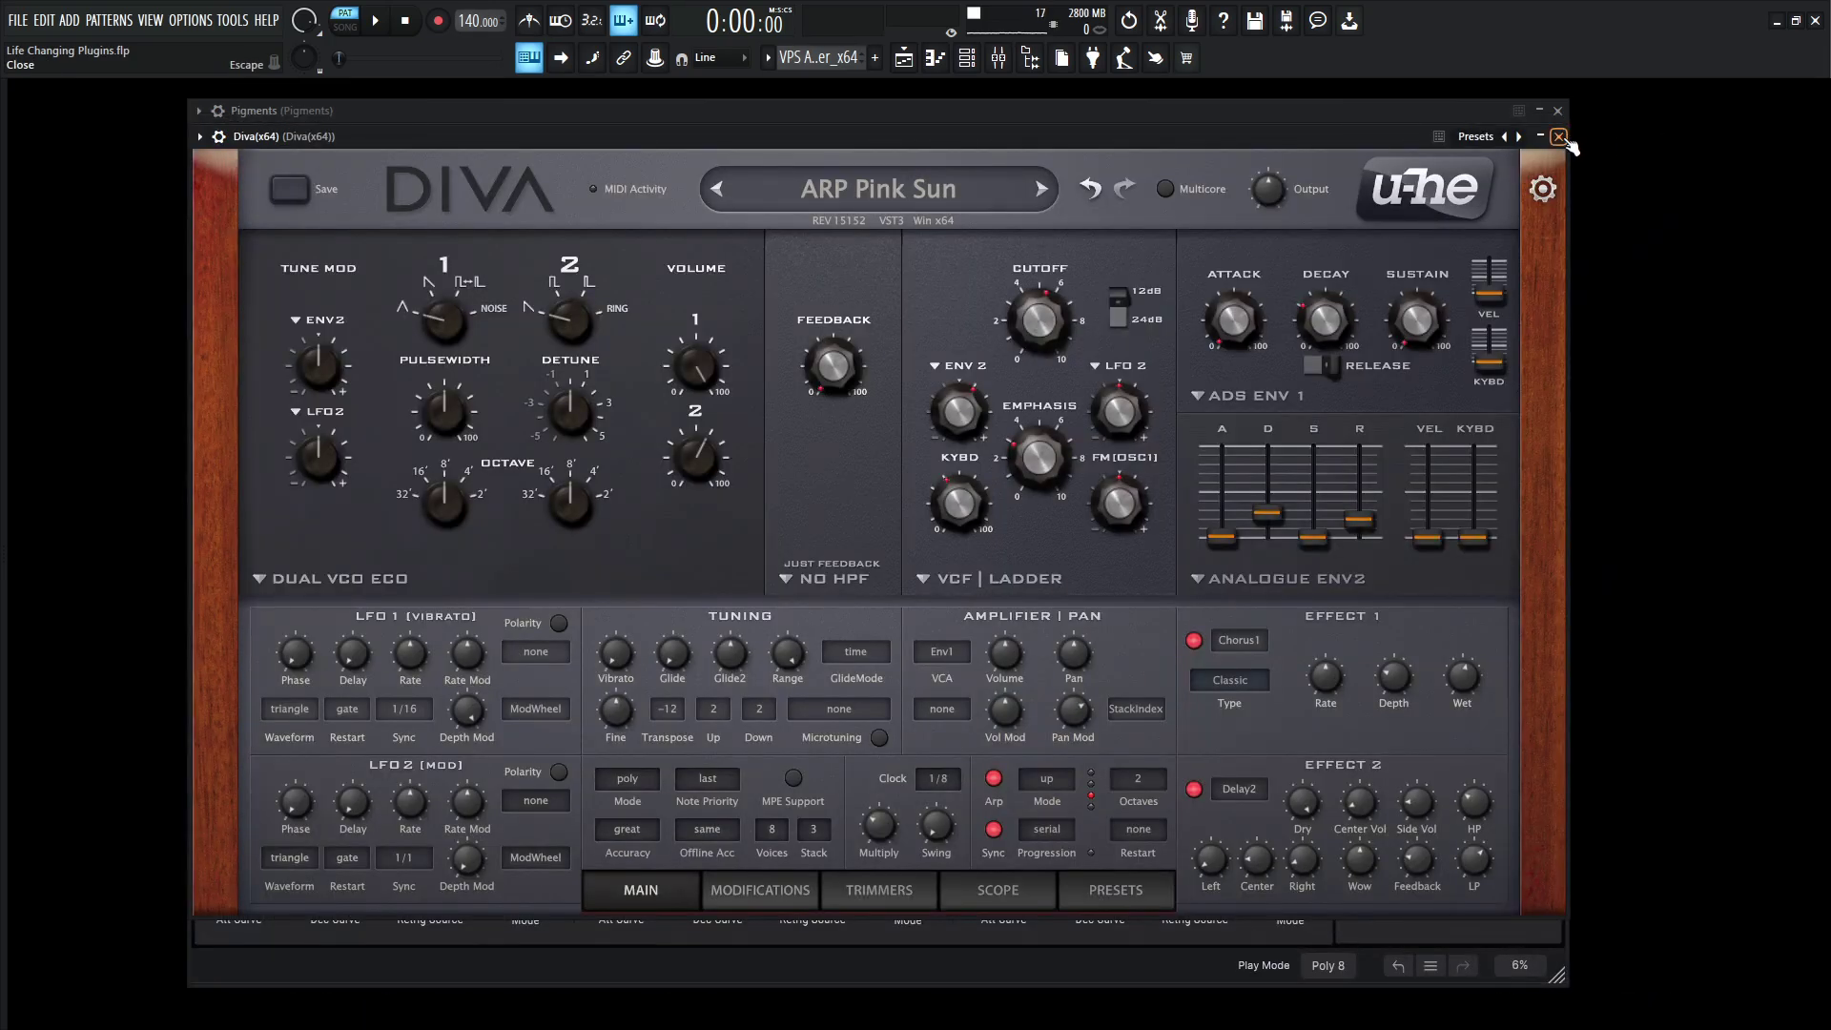
click(1560, 137)
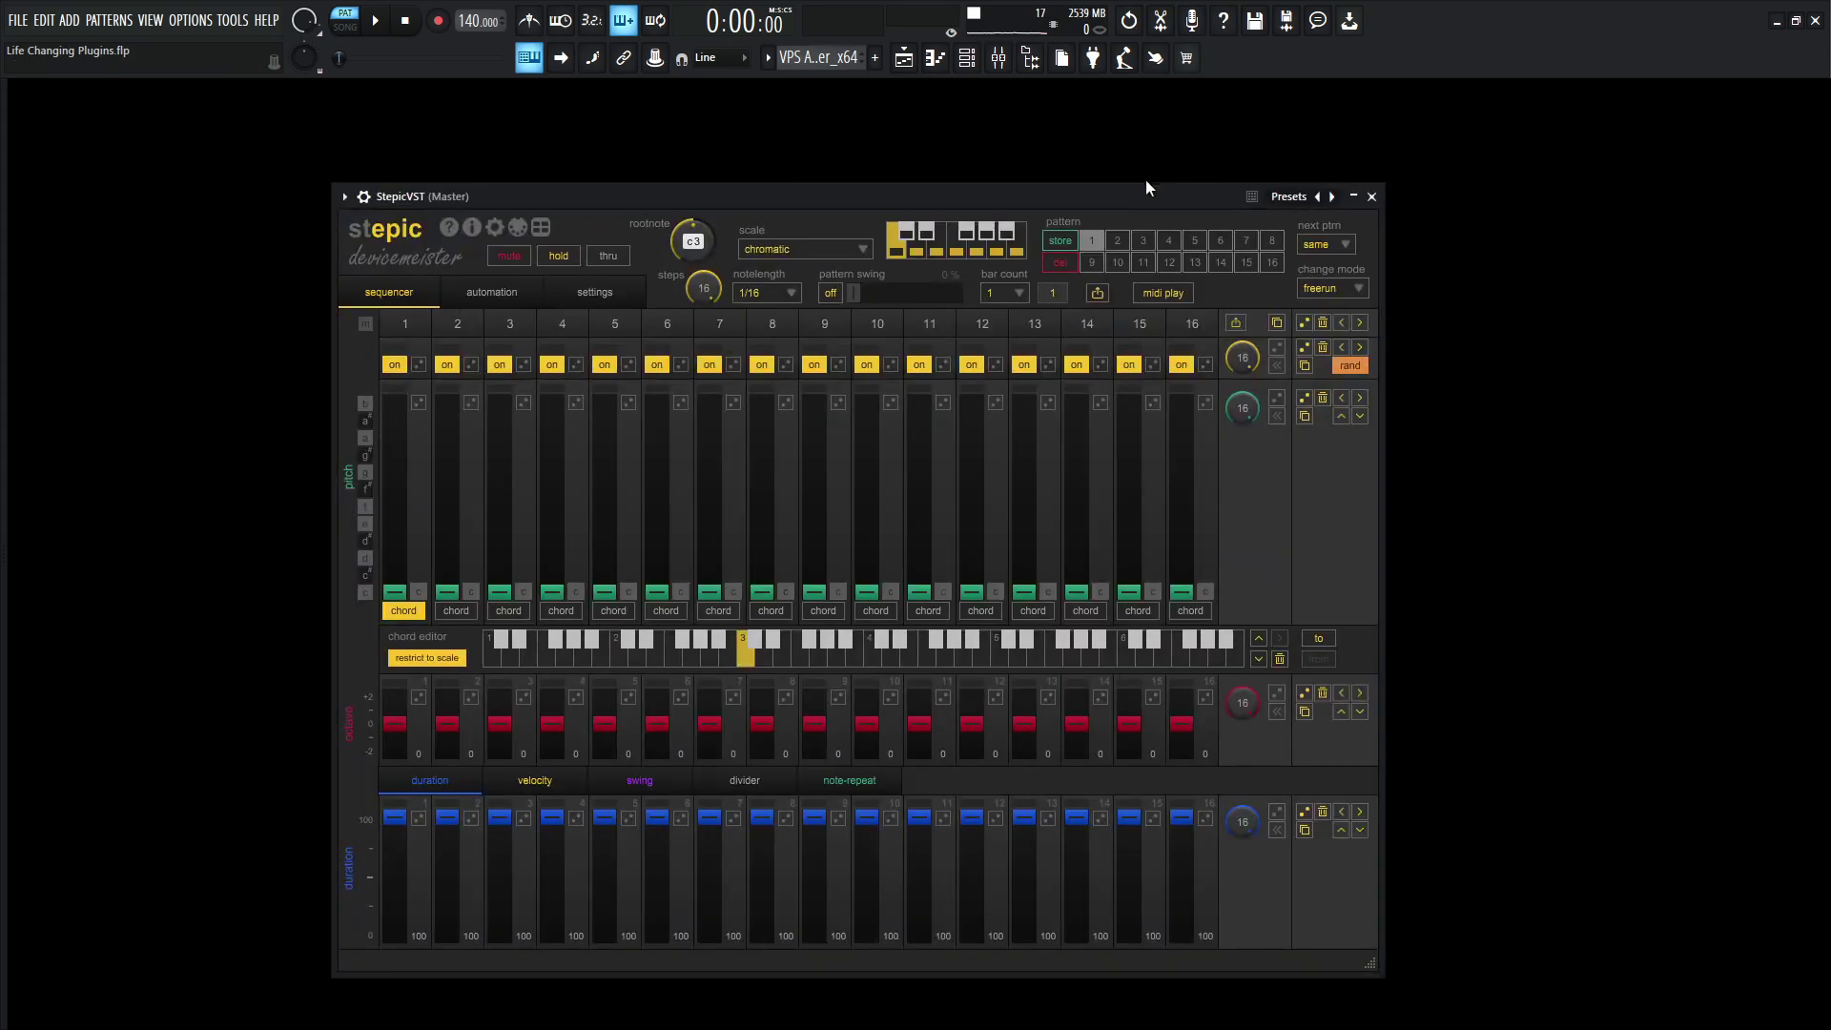
drag(1146, 179, 1181, 124)
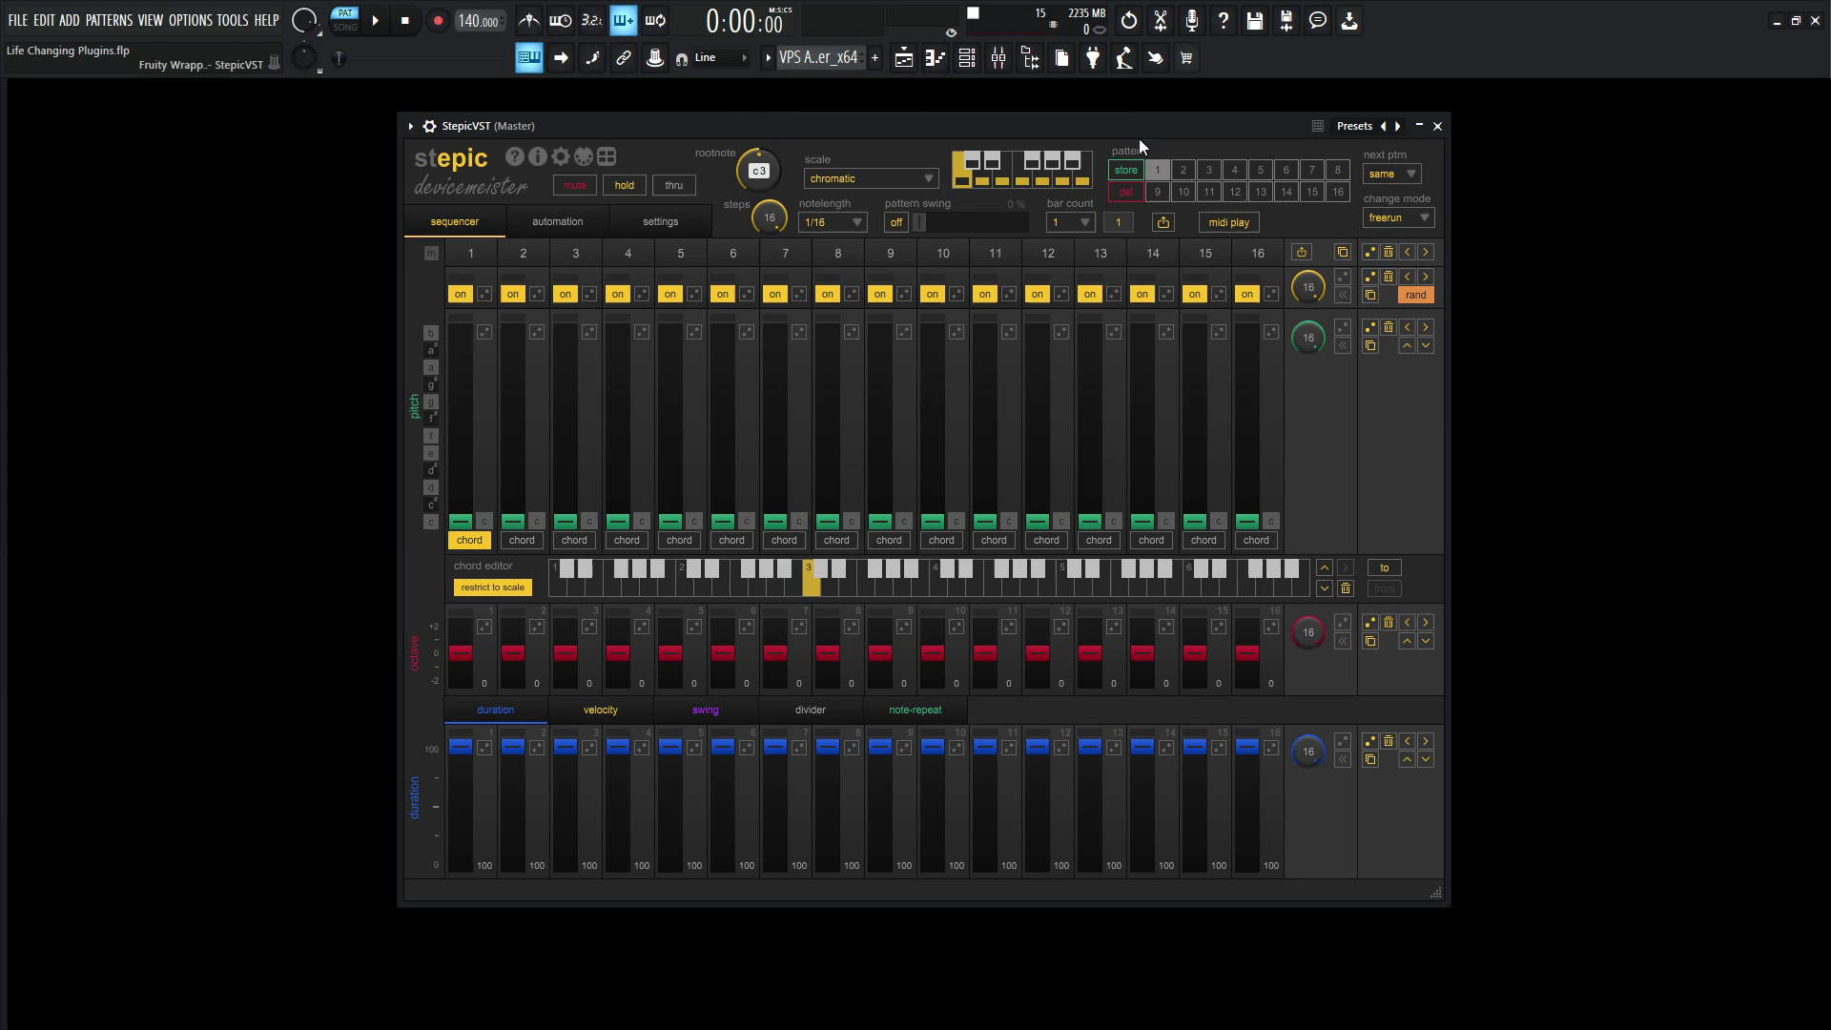
- Nudge the StepicVST window slightly down and left
drag(1120, 126, 1108, 137)
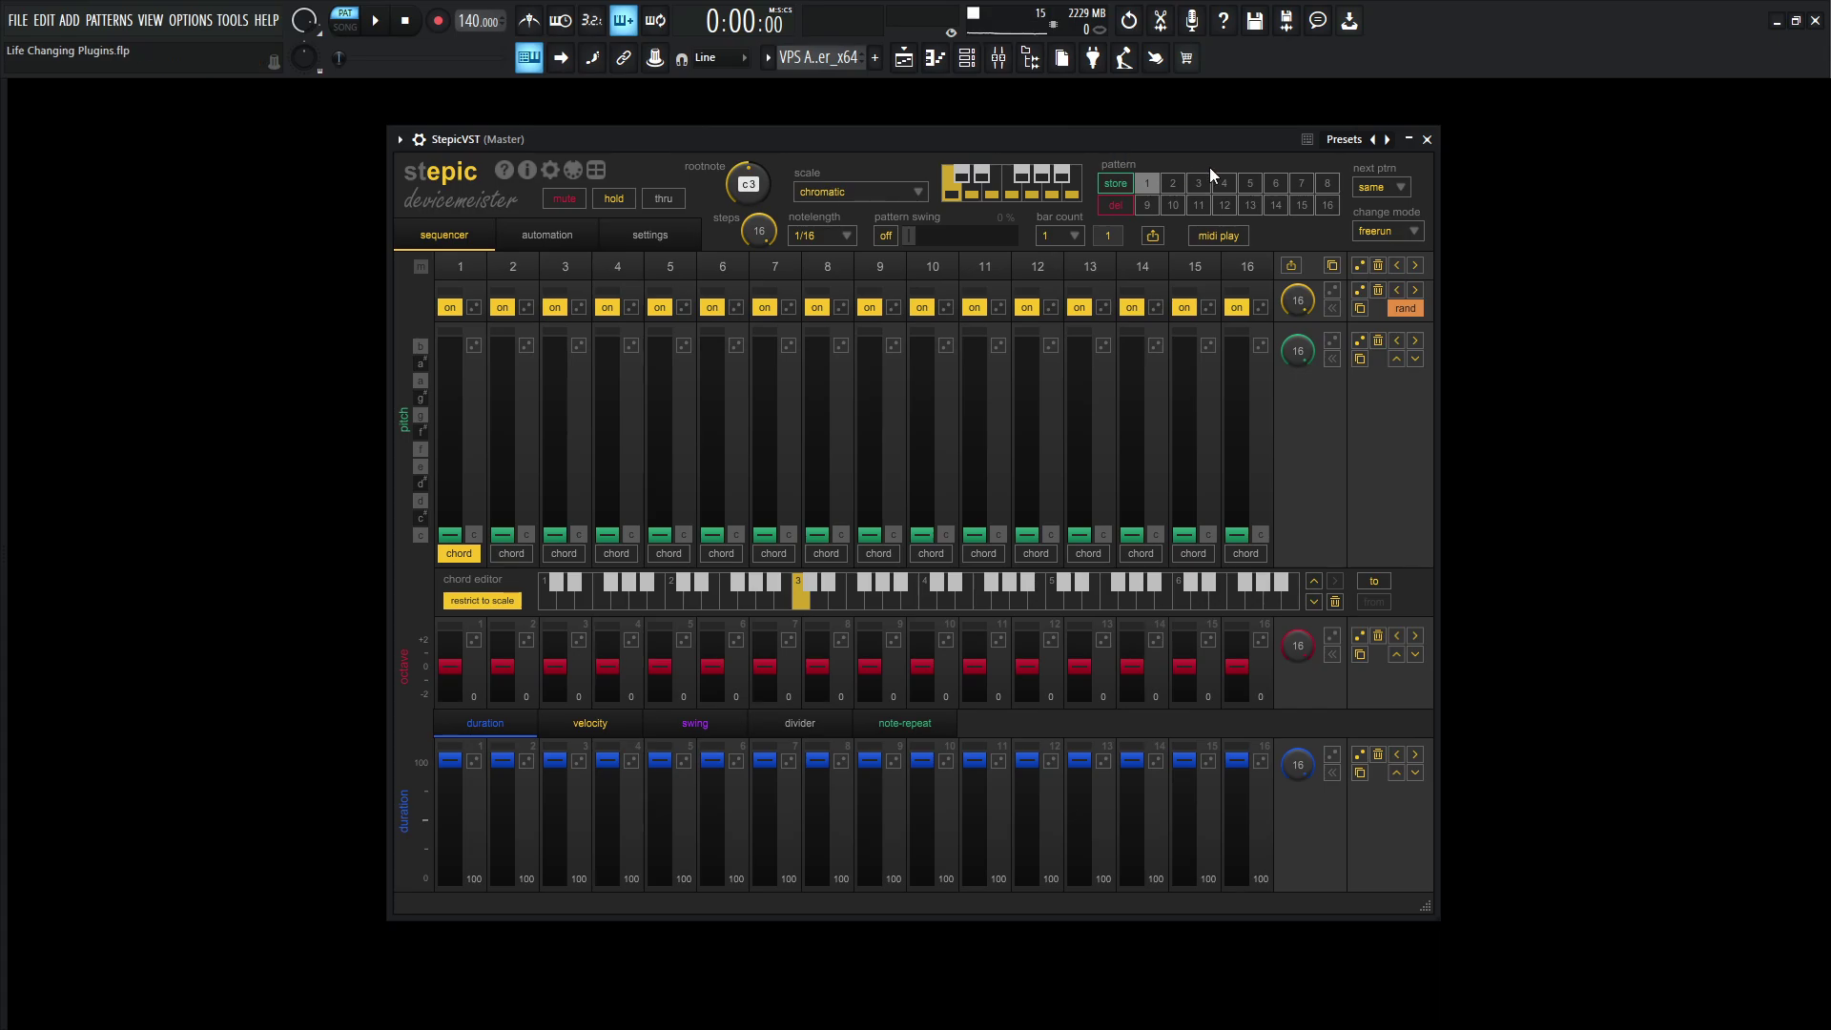
- Close Stepic, open ValhallaVintageVerb from the mixer's VVerb track, and position its window
click(1426, 140)
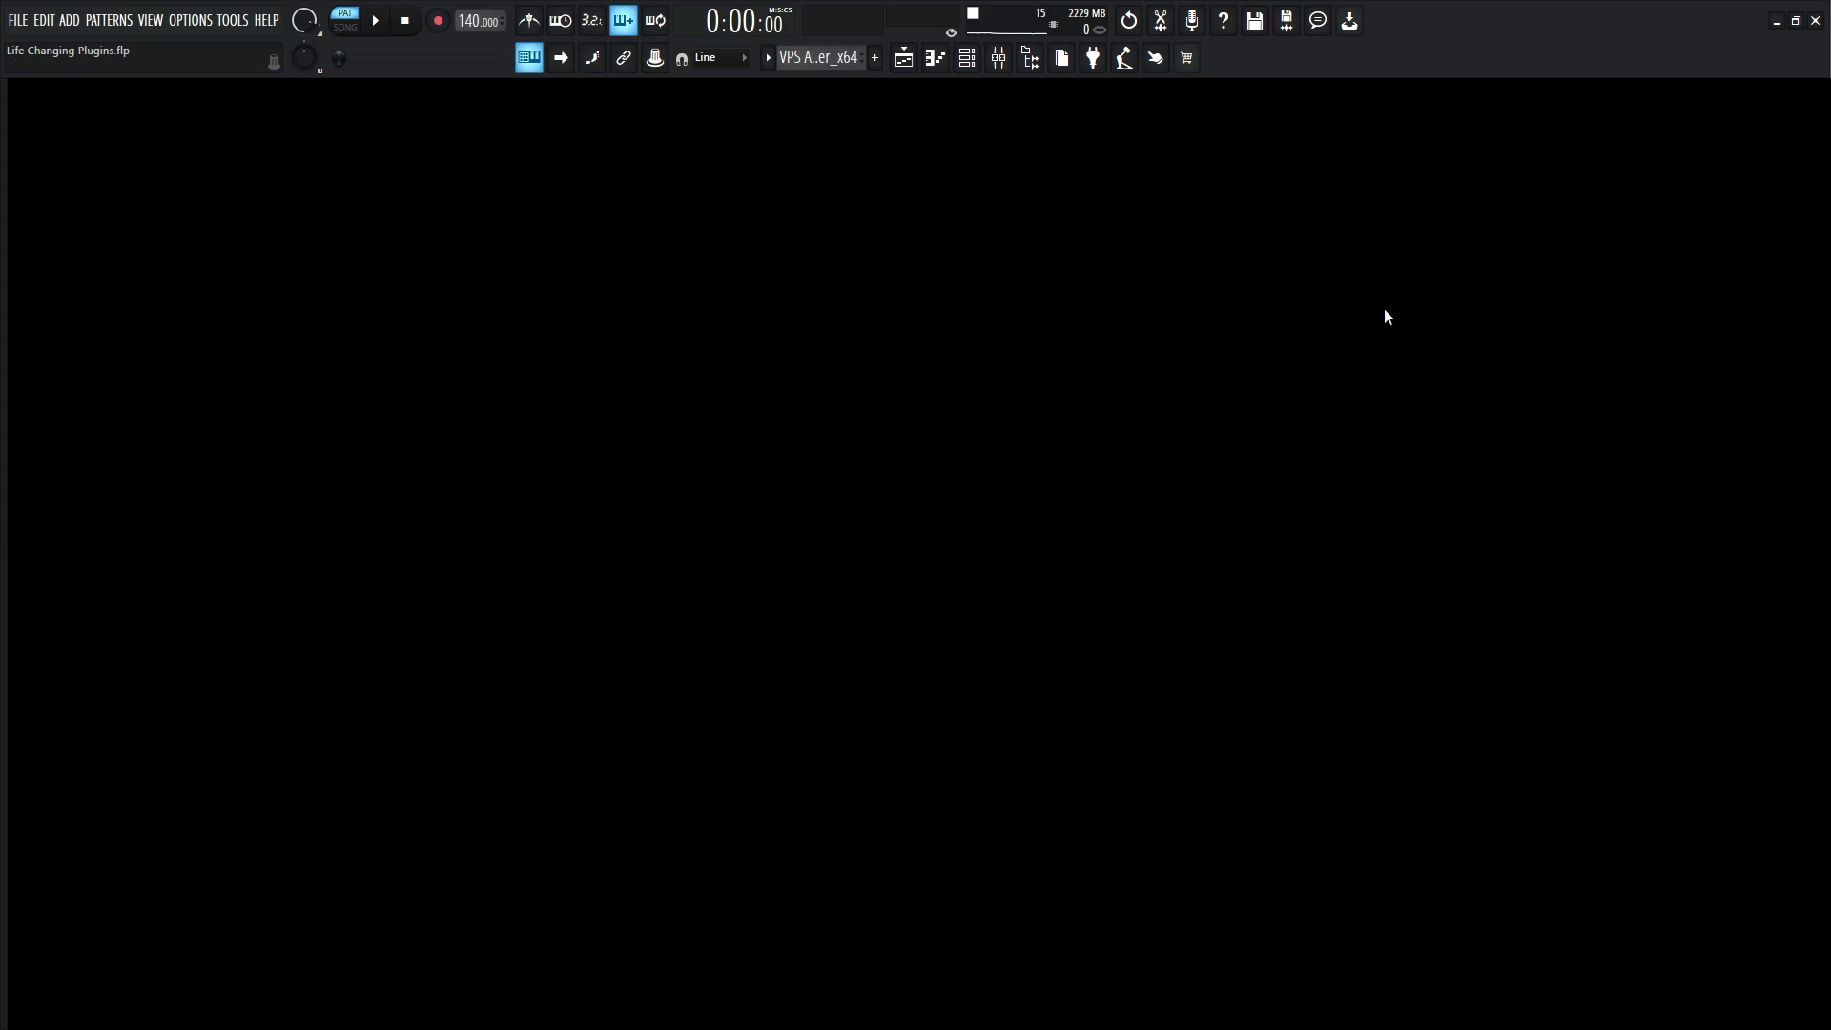
key(F9)
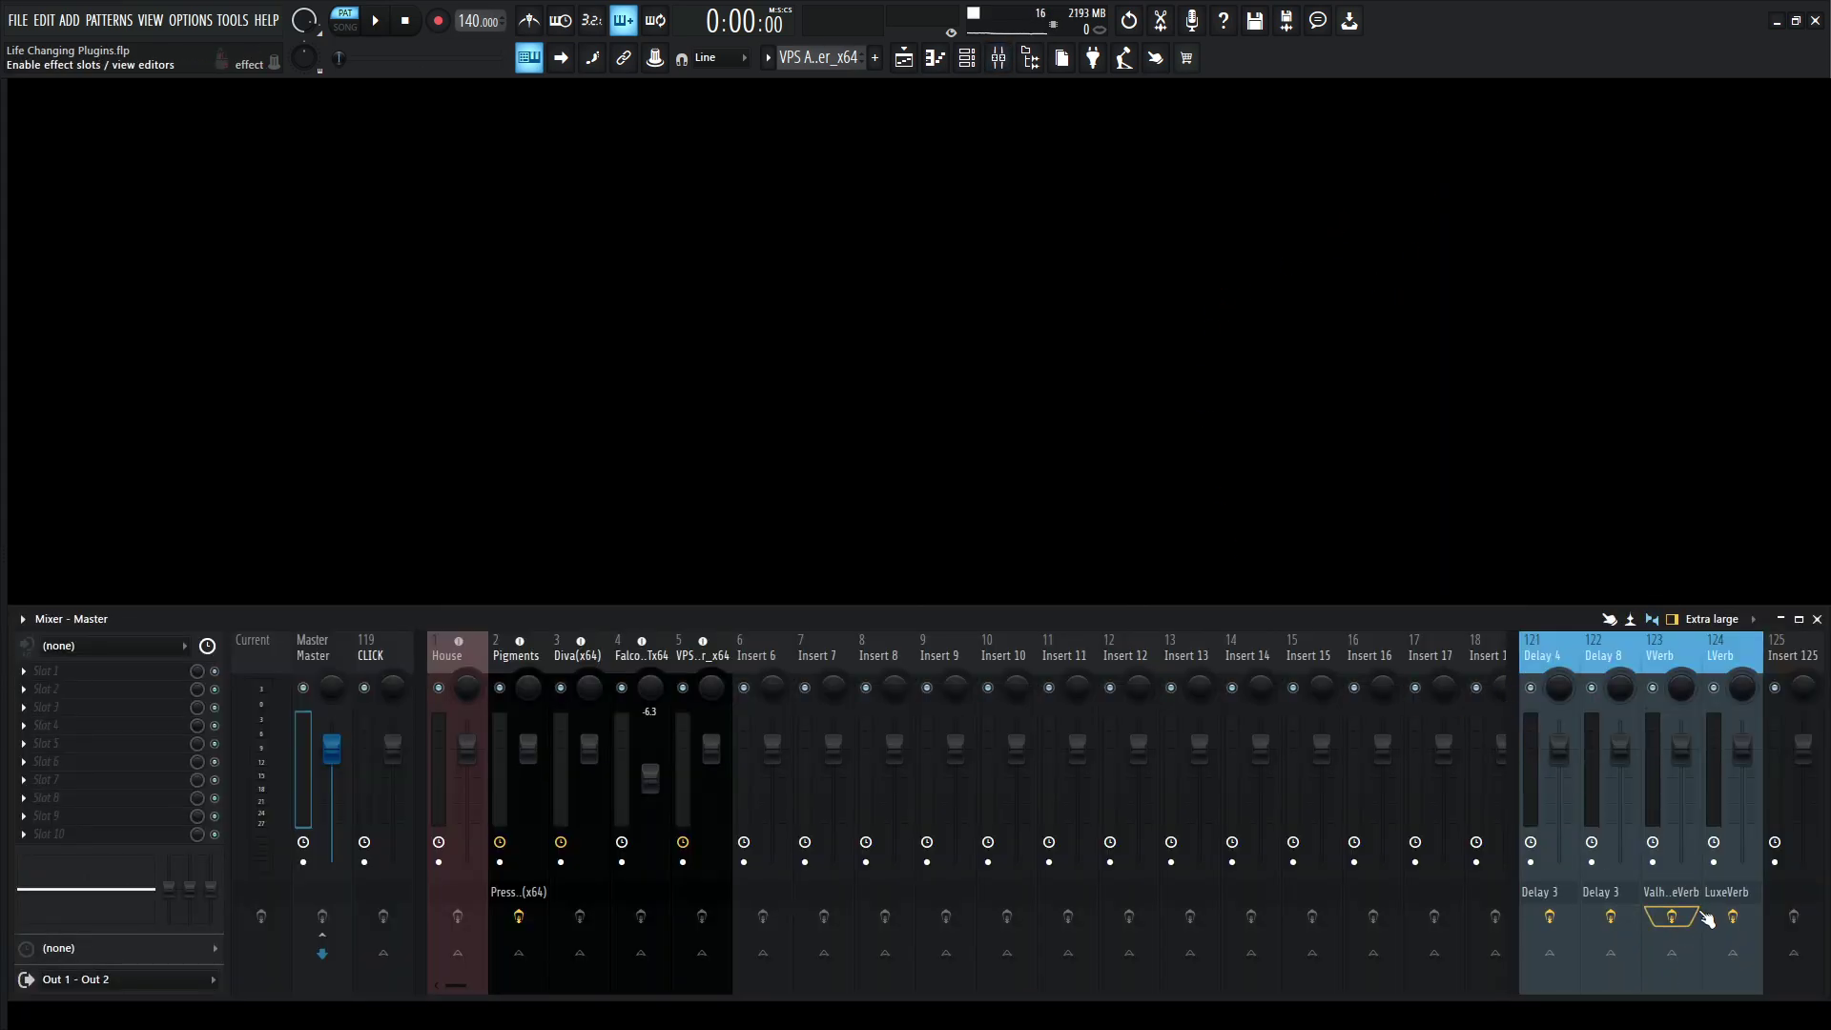
click(1676, 891)
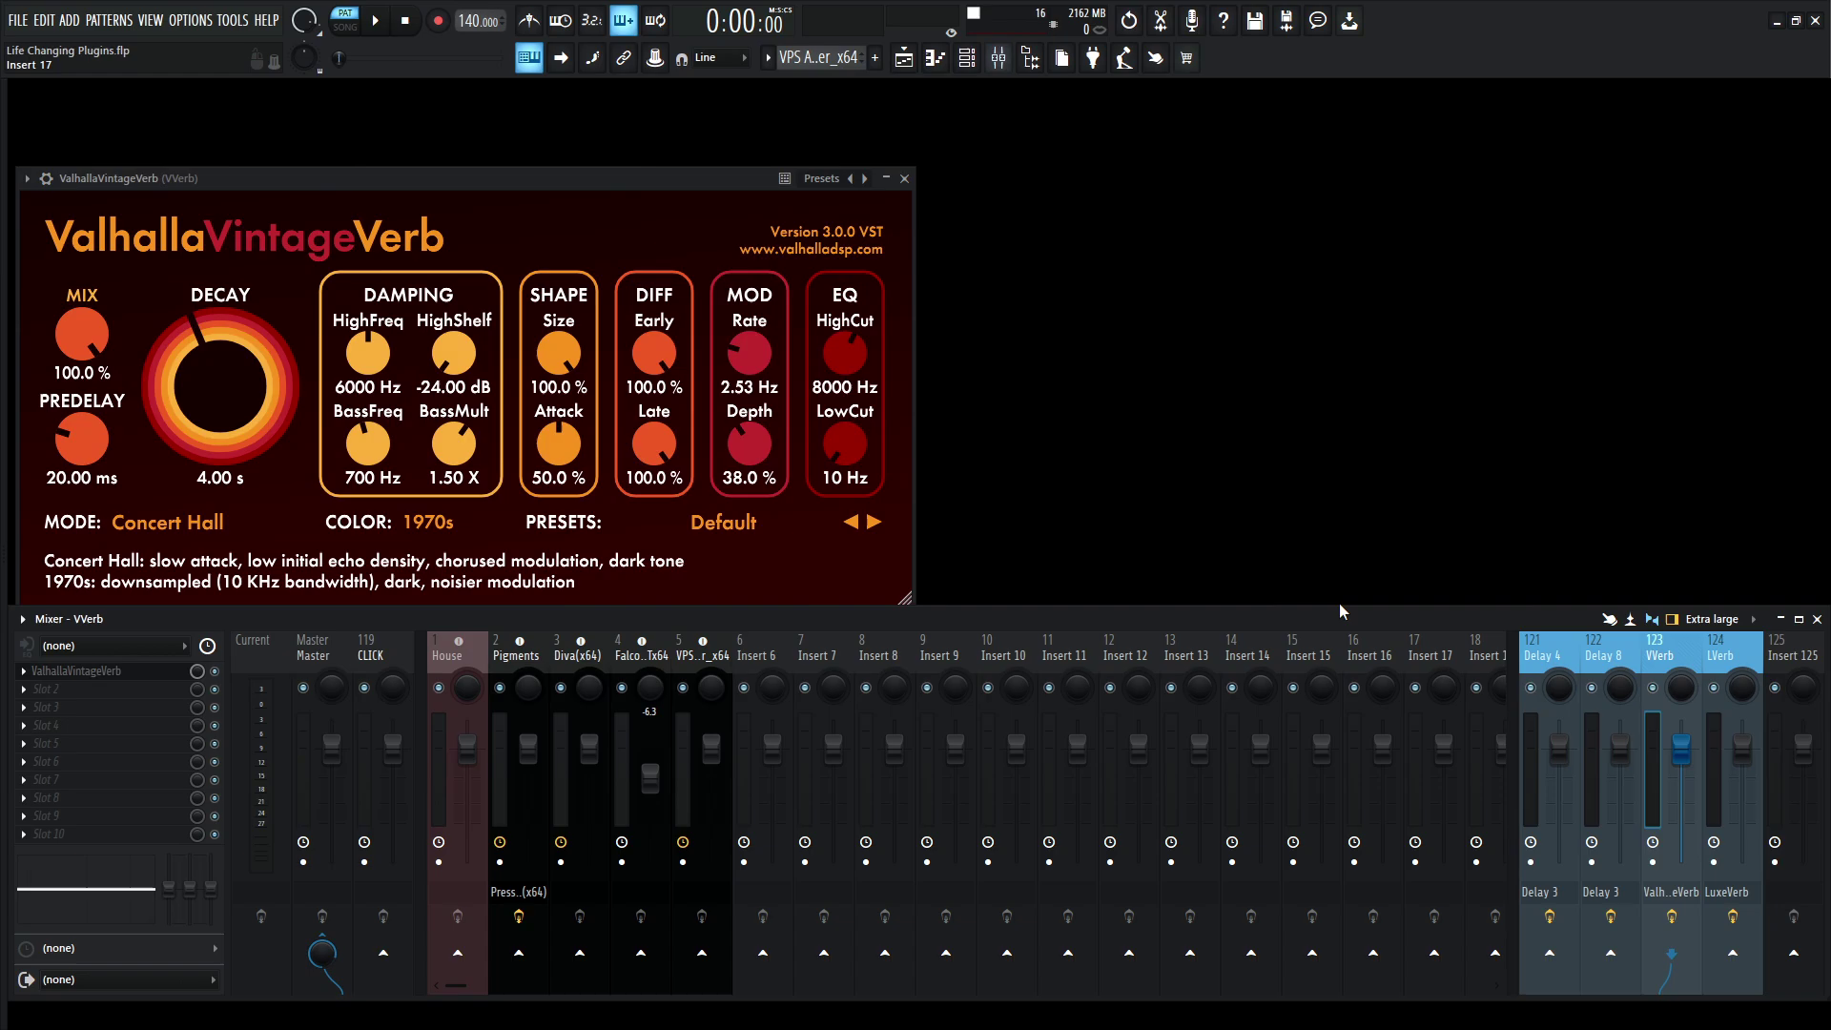
key(F9)
drag(580, 180, 1033, 209)
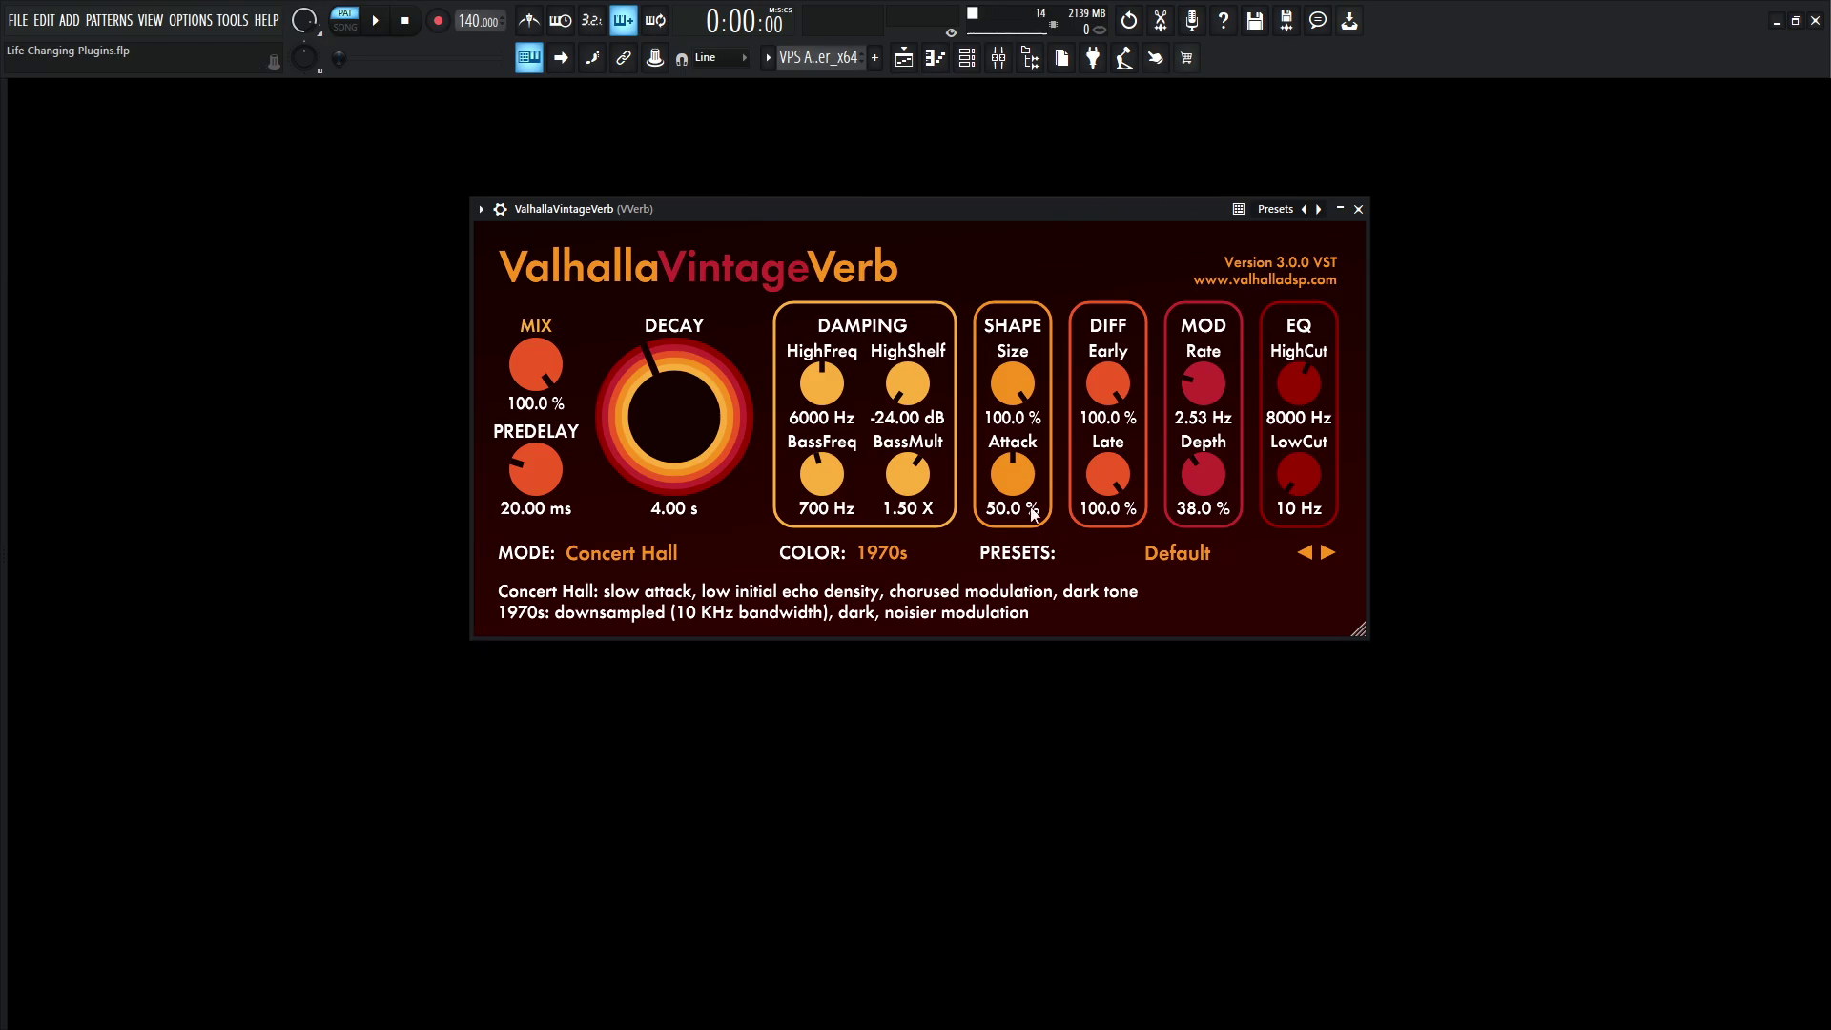
- Check VintageVerb's reverb modes, leave it on Concert Hall, and close the window
click(643, 553)
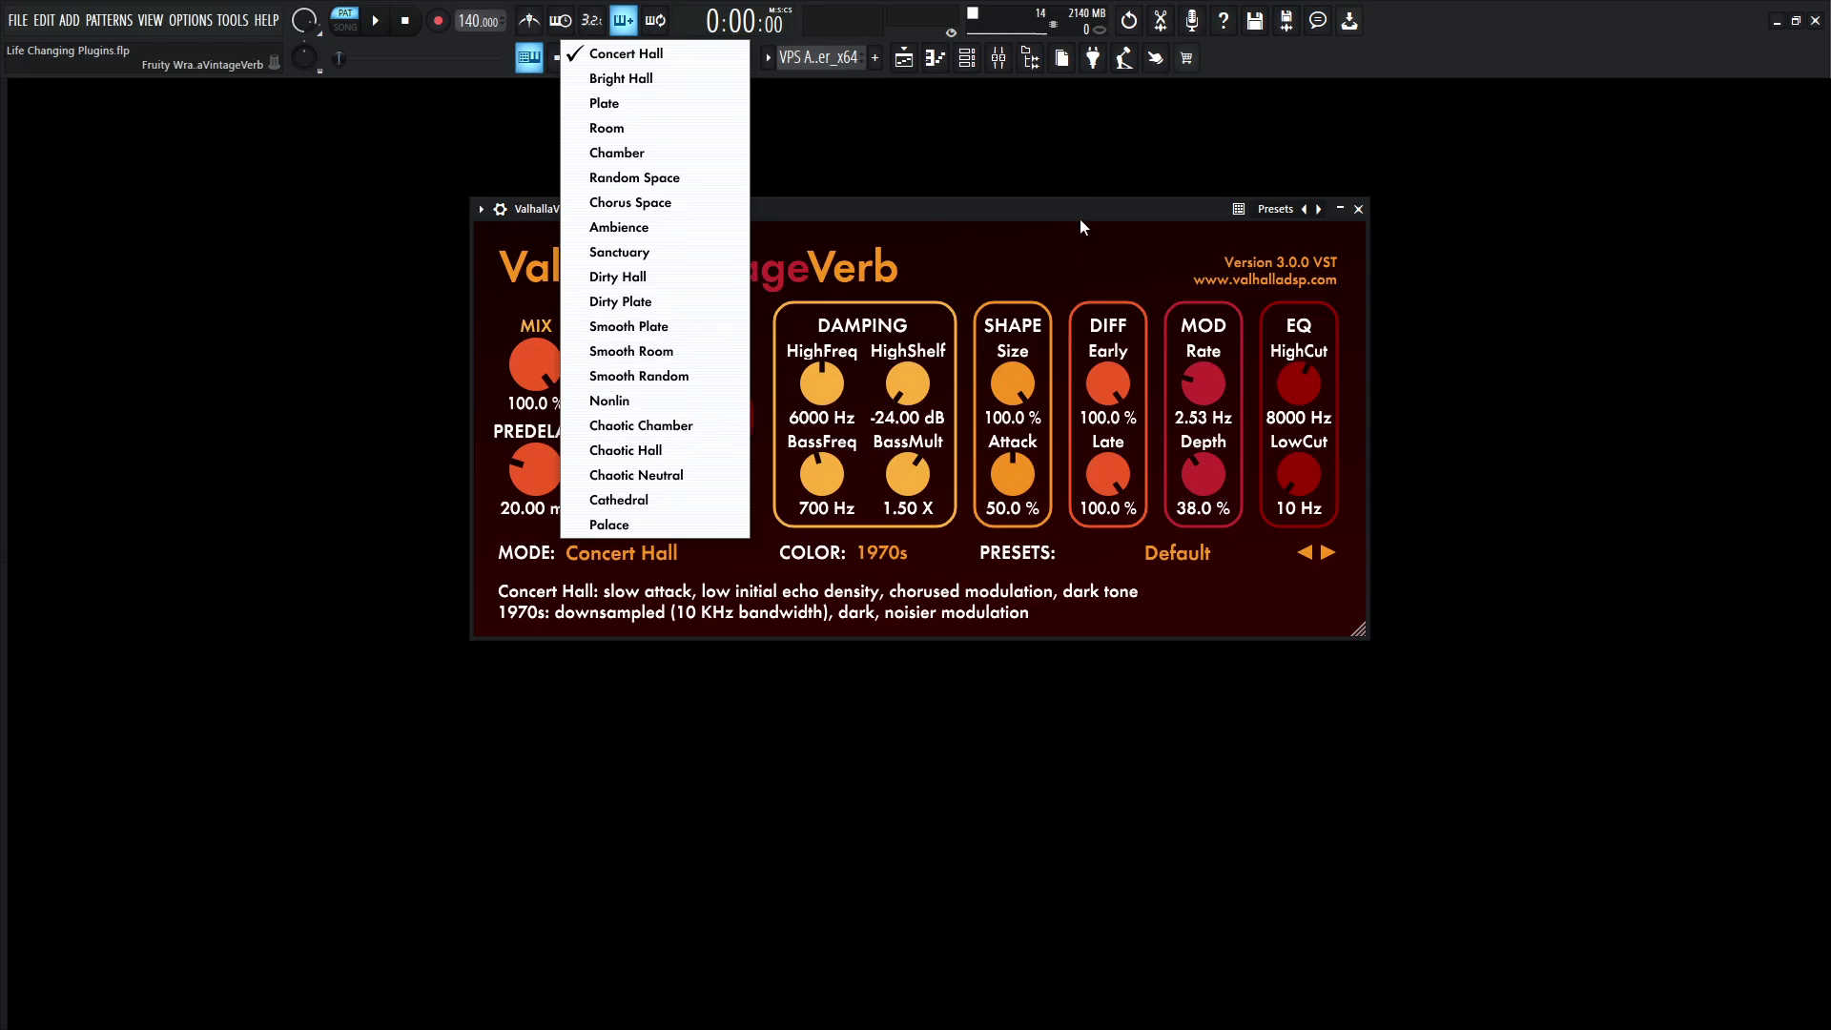
click(1201, 632)
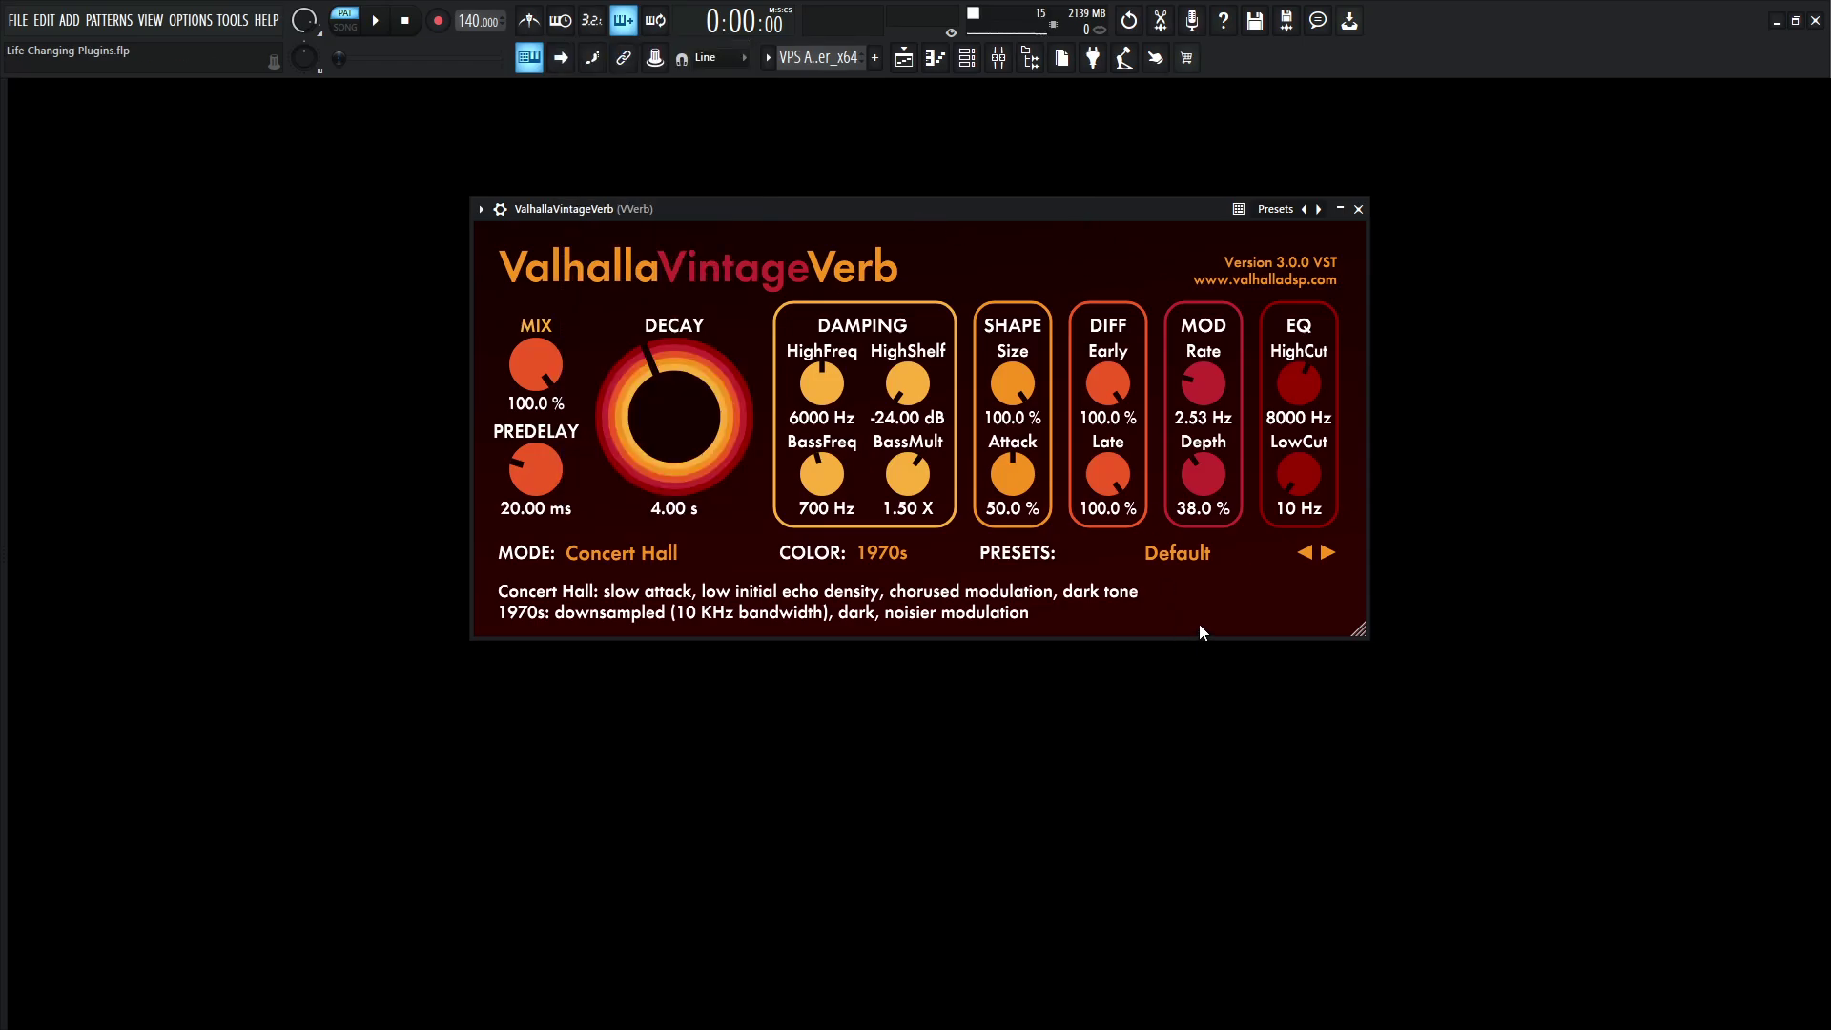
click(1358, 209)
- Open Presswerk from the Pigments track's first slot, hide the mixer, and move the window into full view
key(F9)
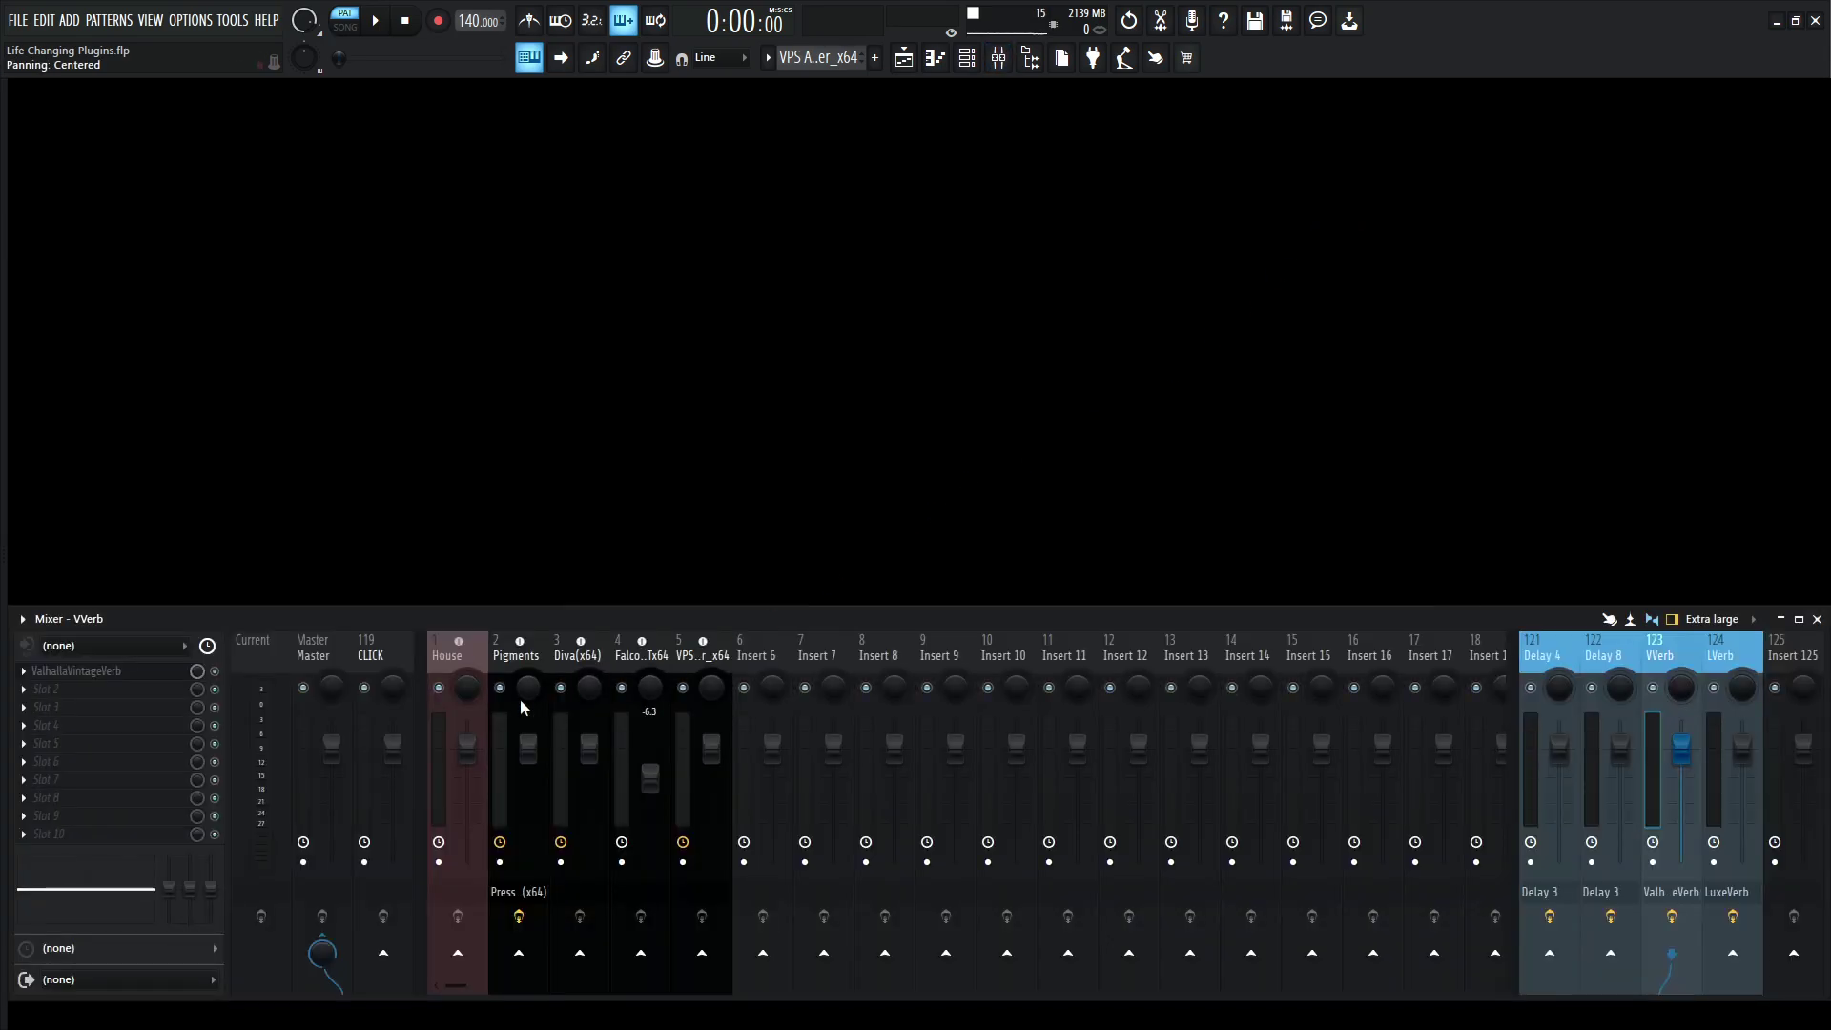
click(517, 658)
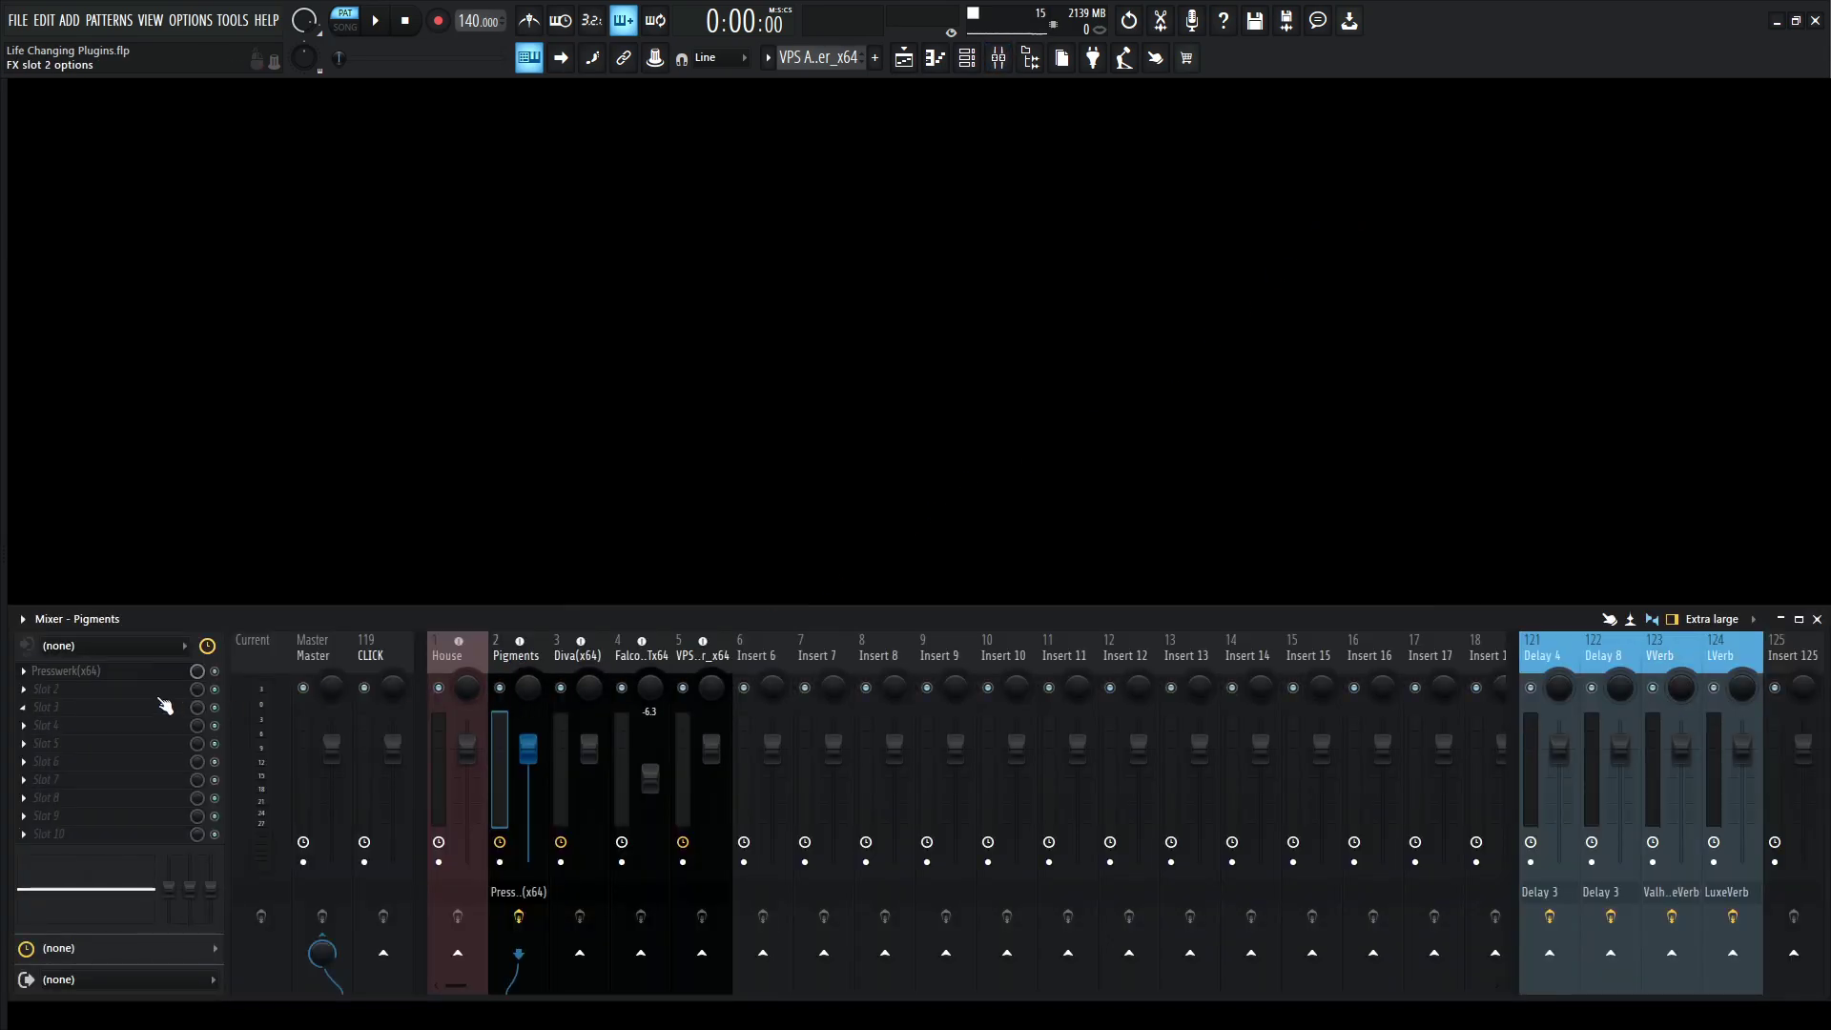
click(107, 672)
key(F9)
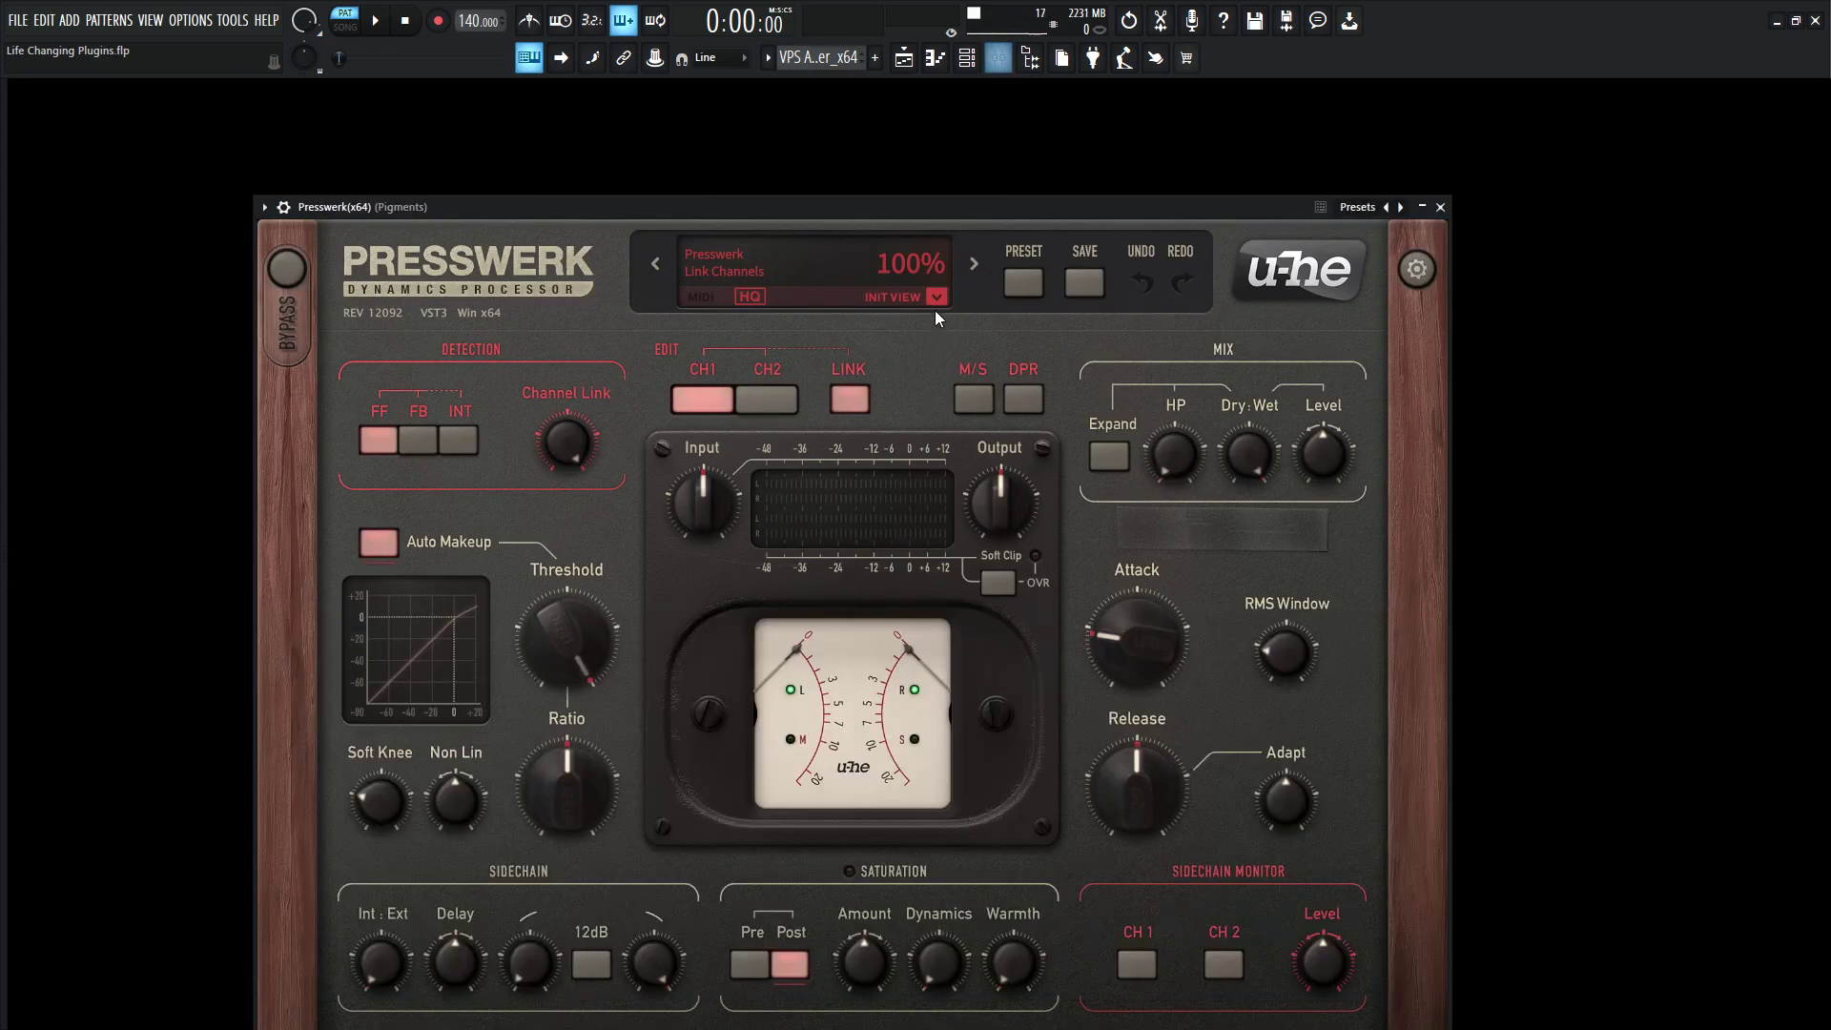
key(F9)
drag(887, 211, 958, 90)
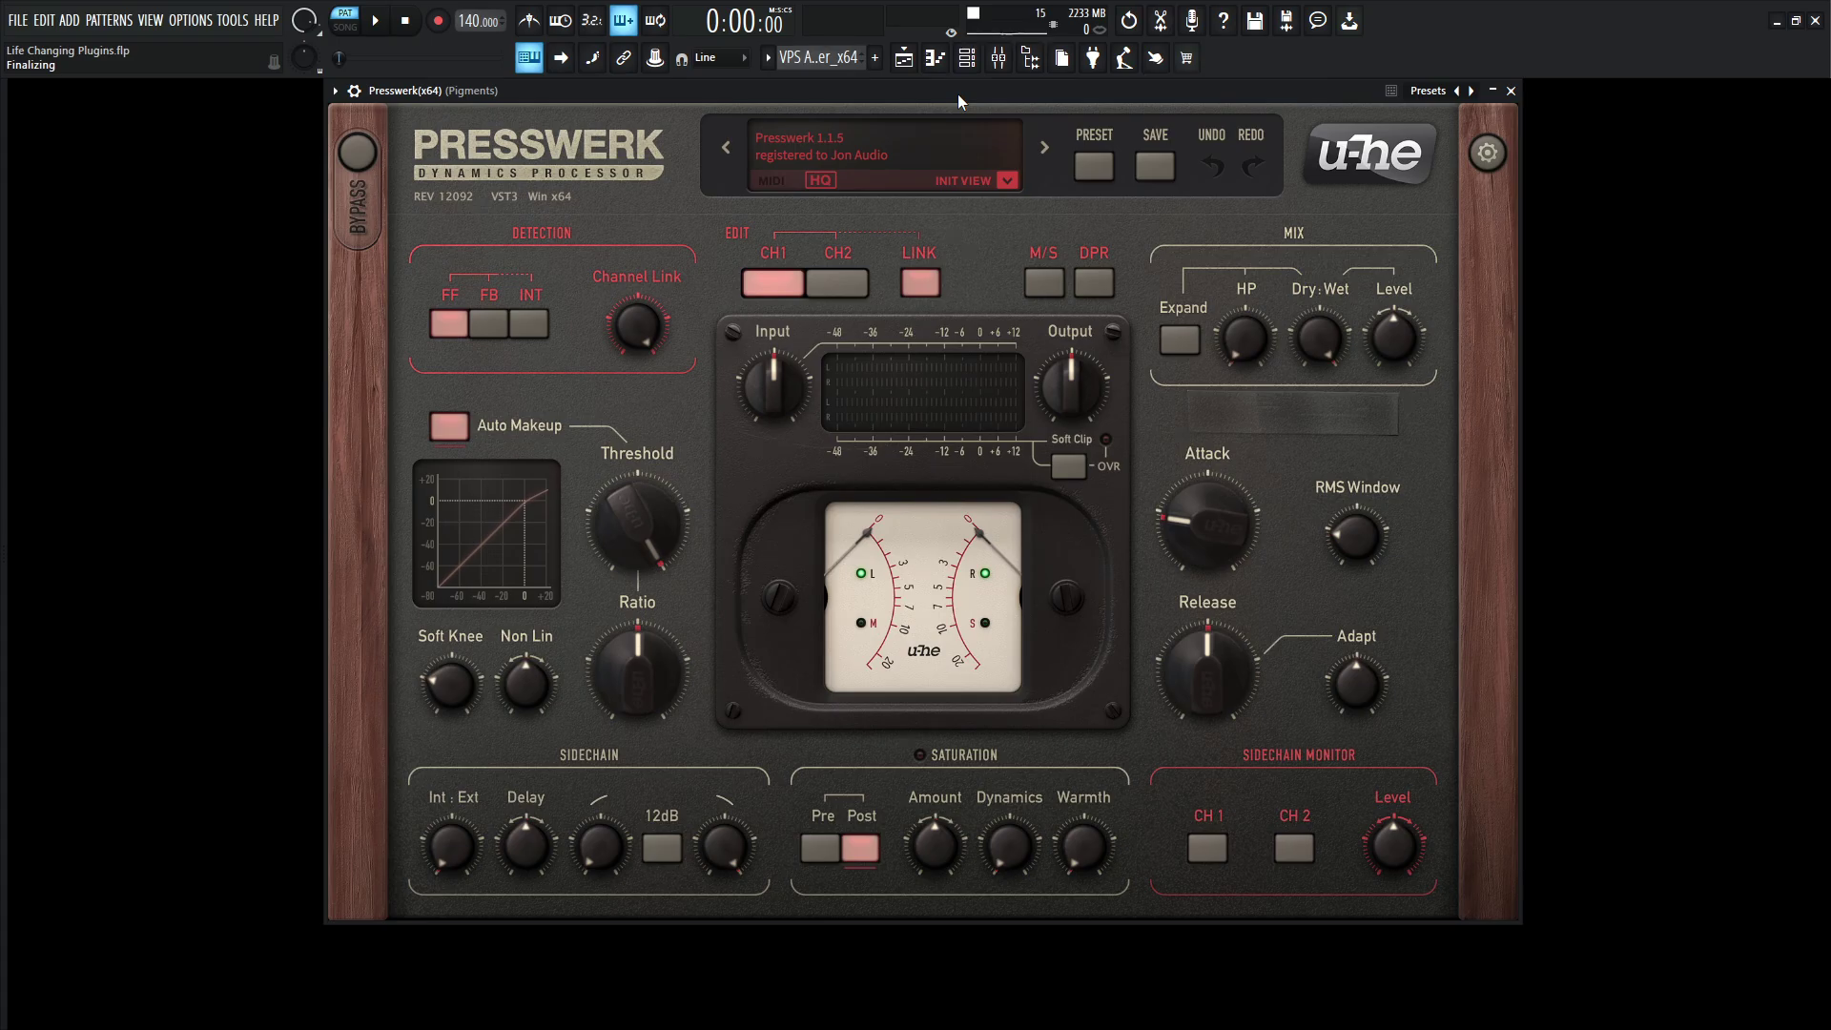
drag(958, 94, 969, 95)
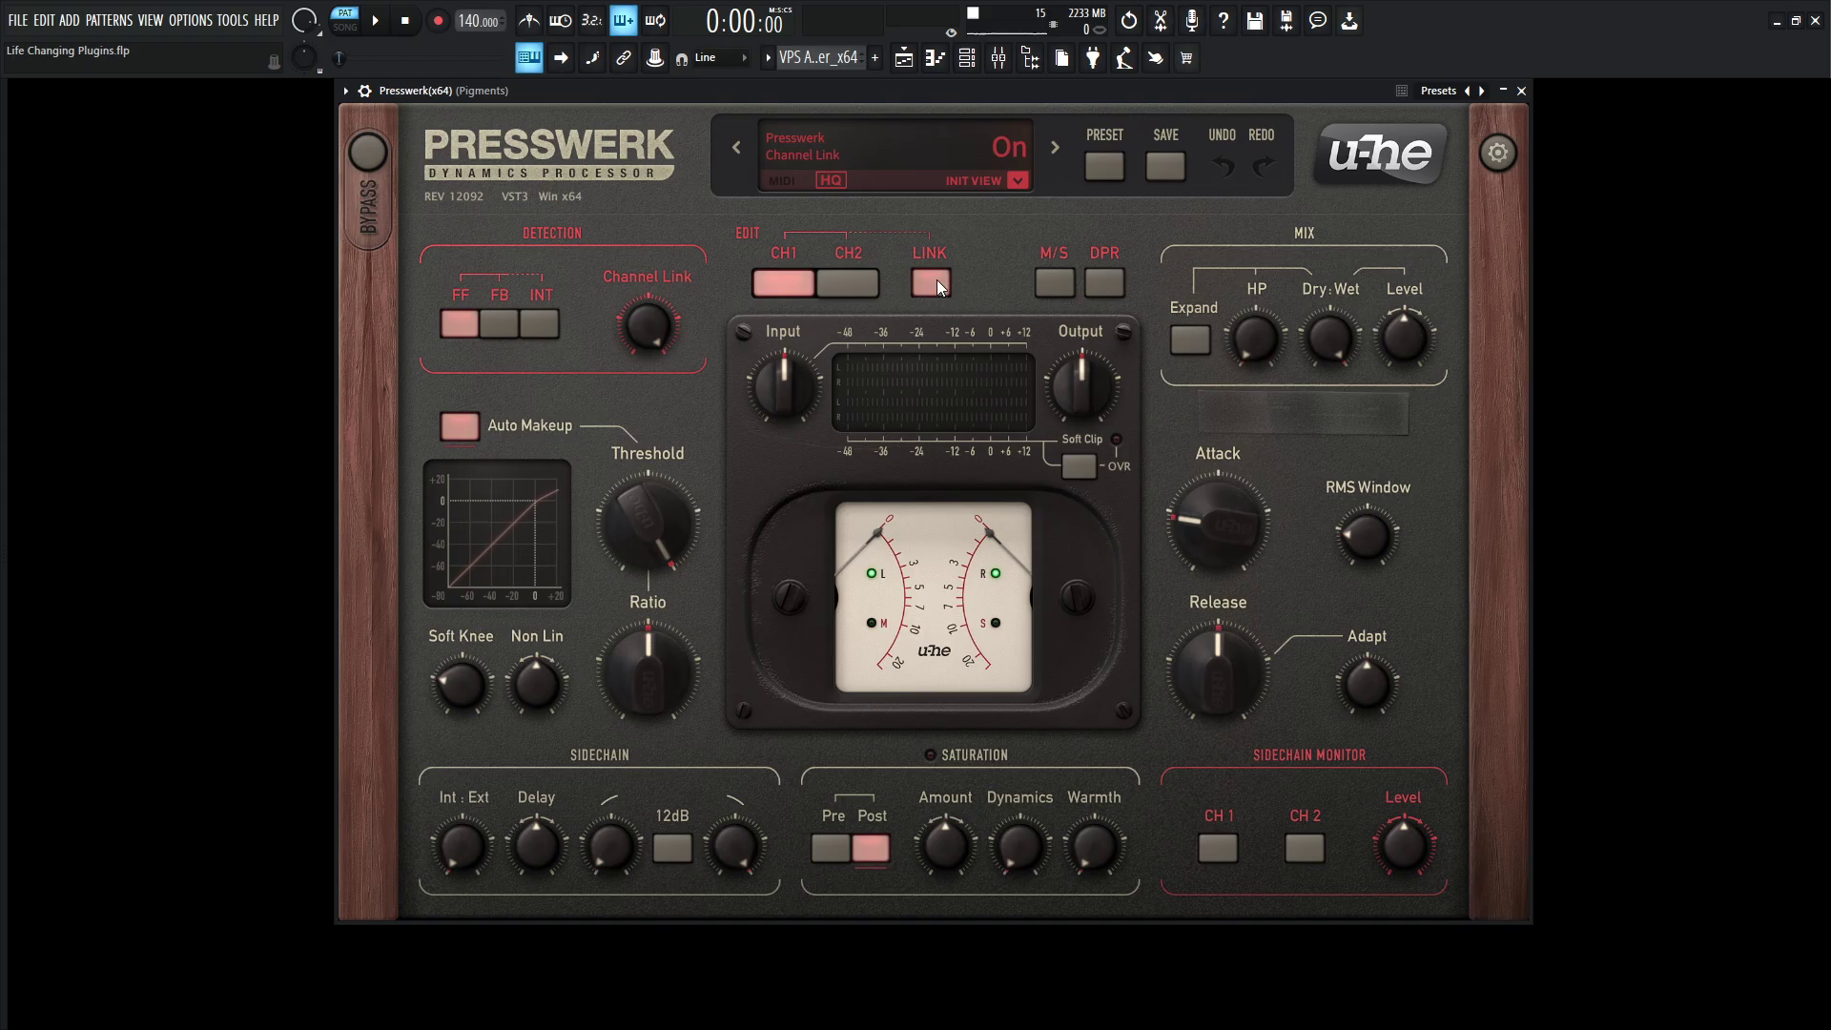
- Switch Presswerk from INIT VIEW to the Easy Compressor view
click(1019, 181)
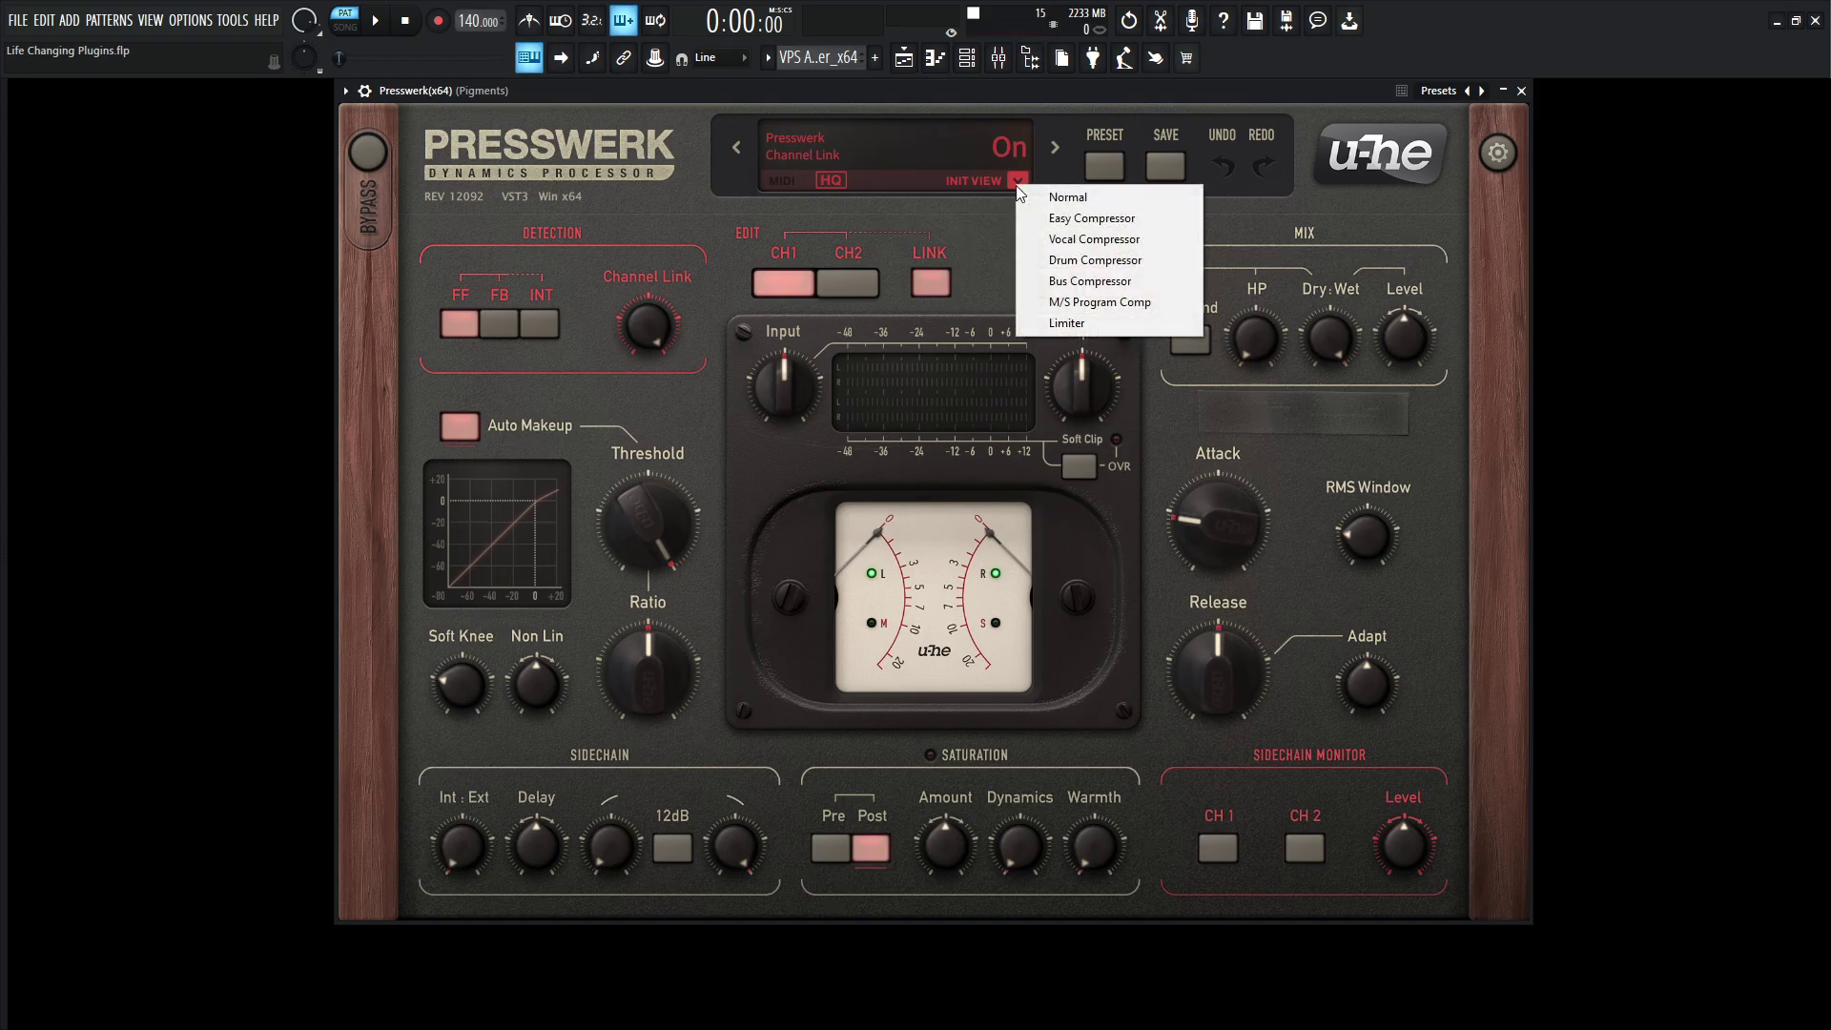
click(1119, 221)
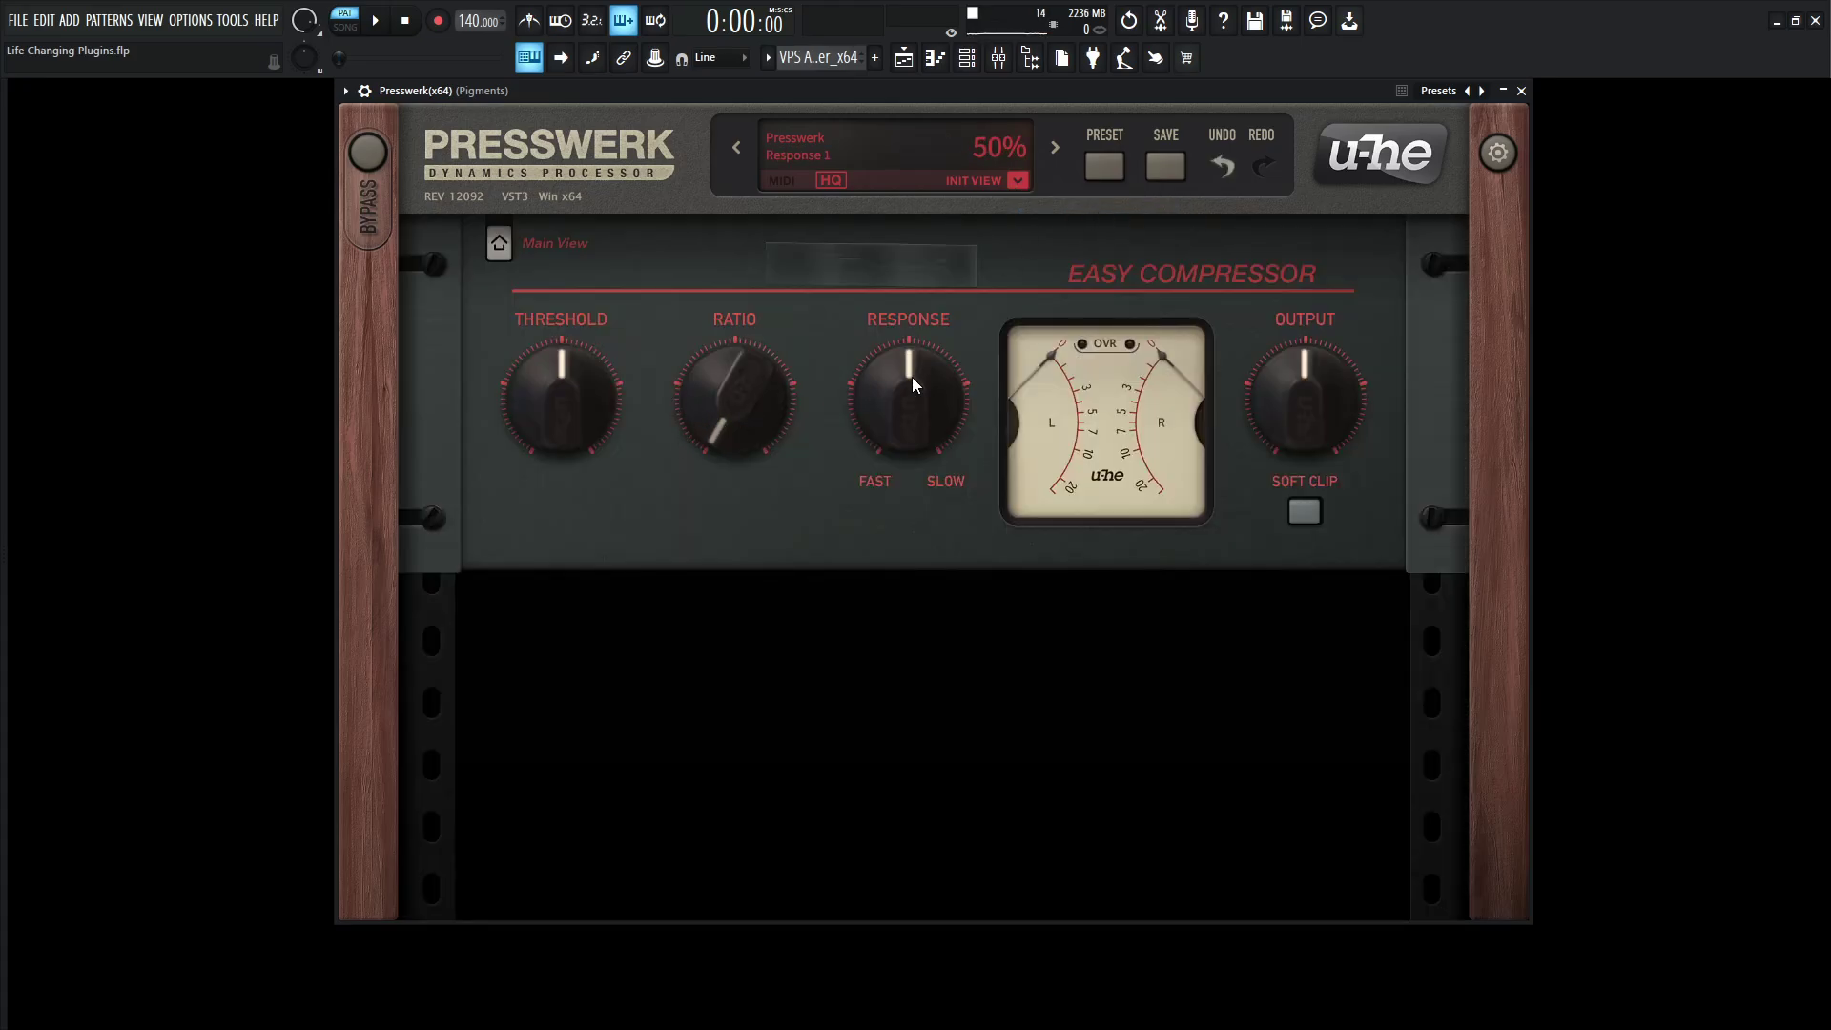
mouse_move(1330, 524)
- Switch Presswerk to the Vocal Compressor view, then the Drum Compressor view
click(1017, 182)
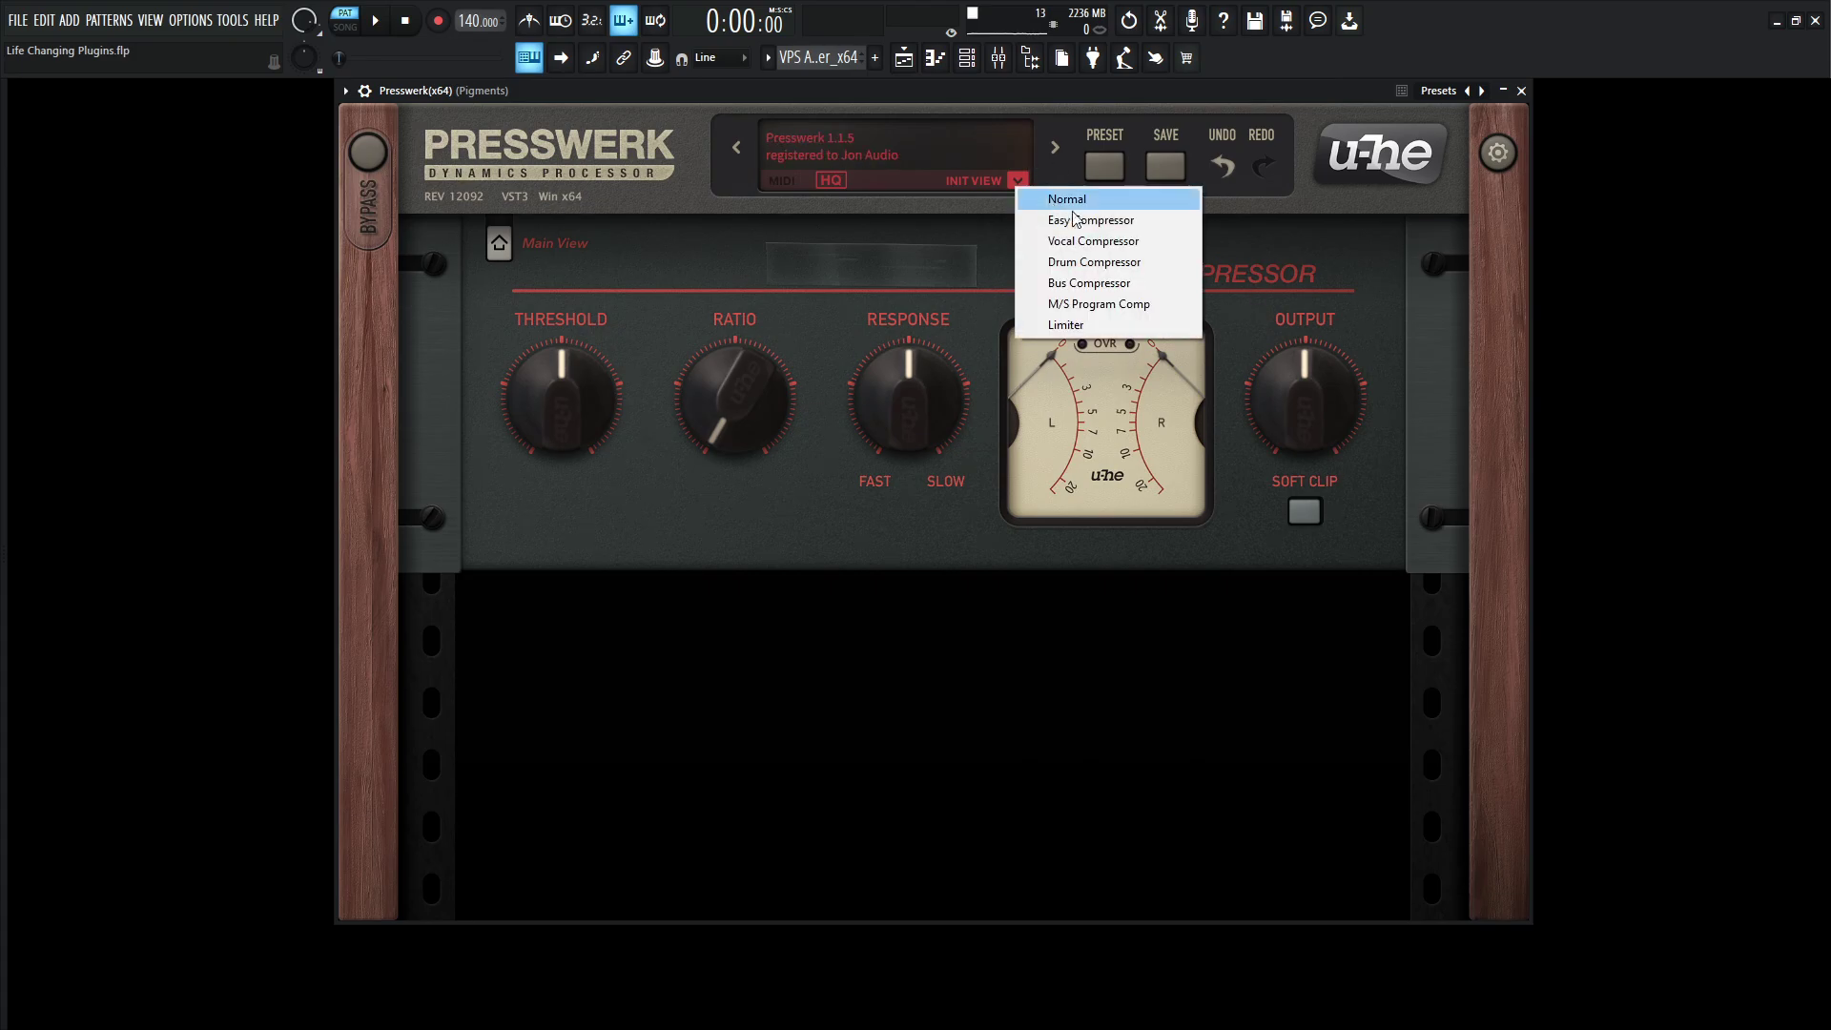
click(1104, 238)
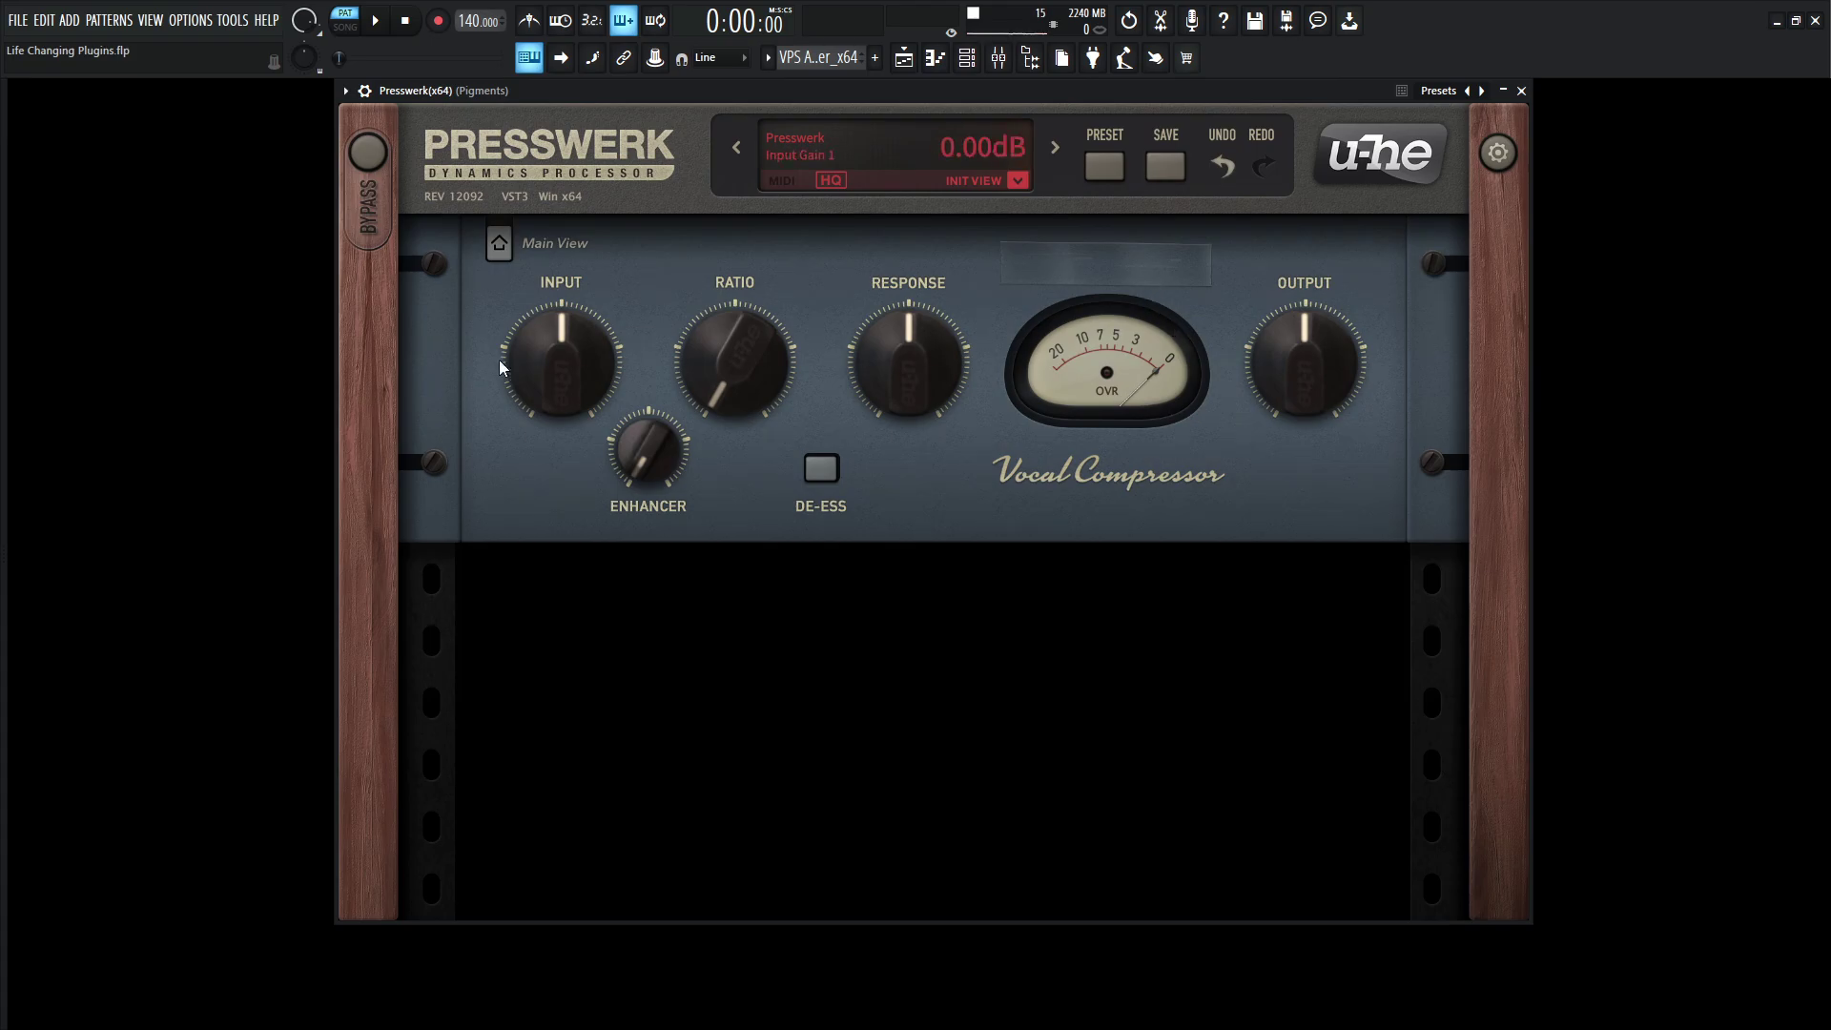
click(1019, 182)
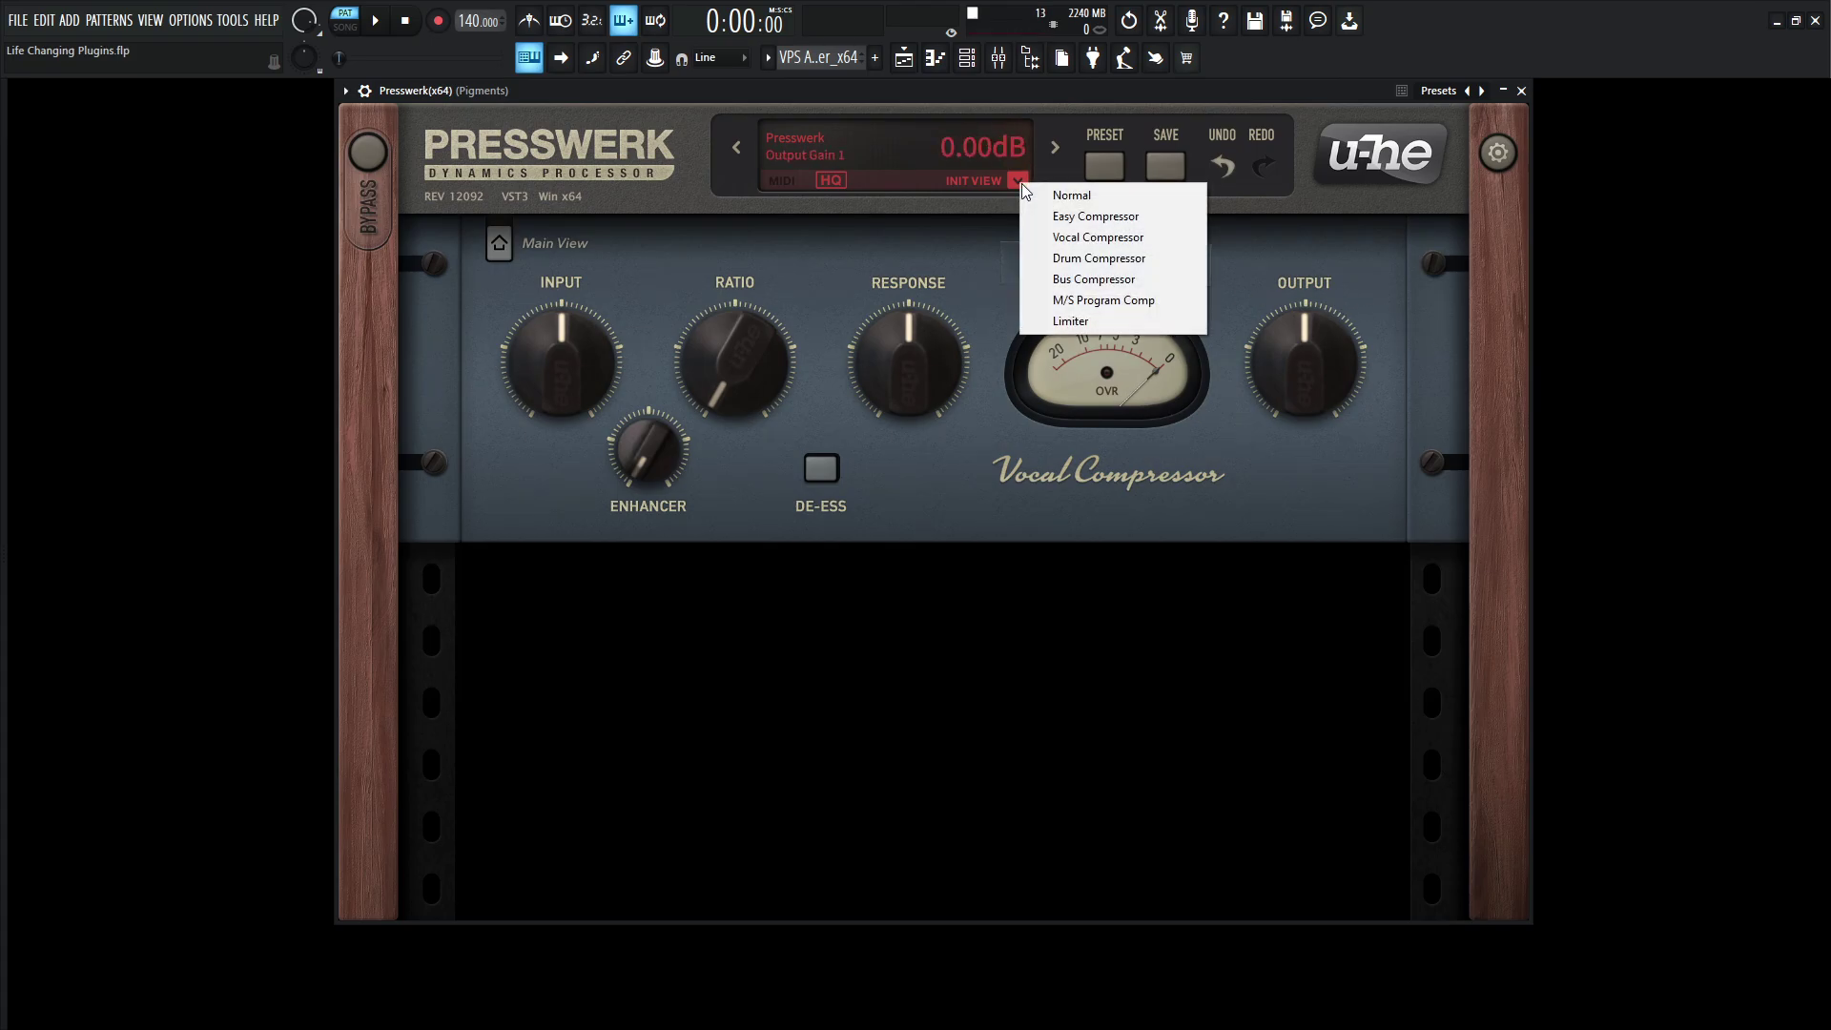
click(1171, 259)
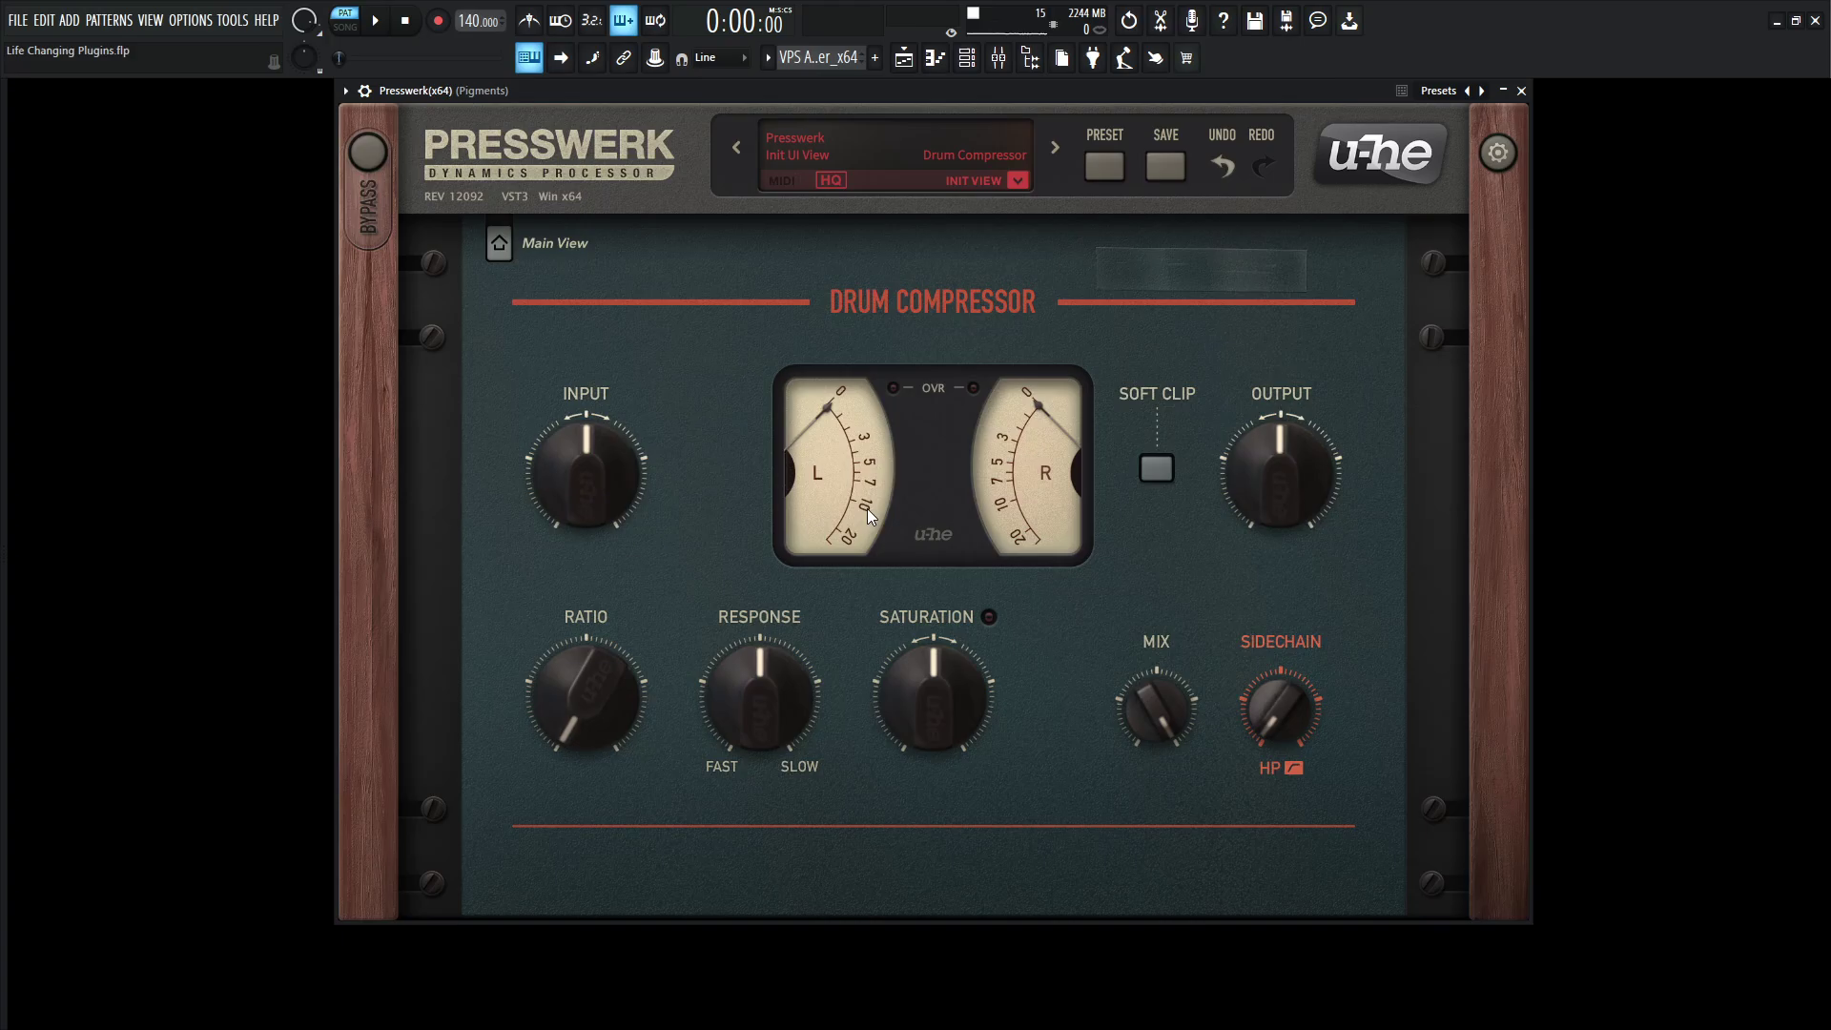
- Move on to Presswerk's Bus Compressor view, then the M/S Program Comp view
click(1016, 181)
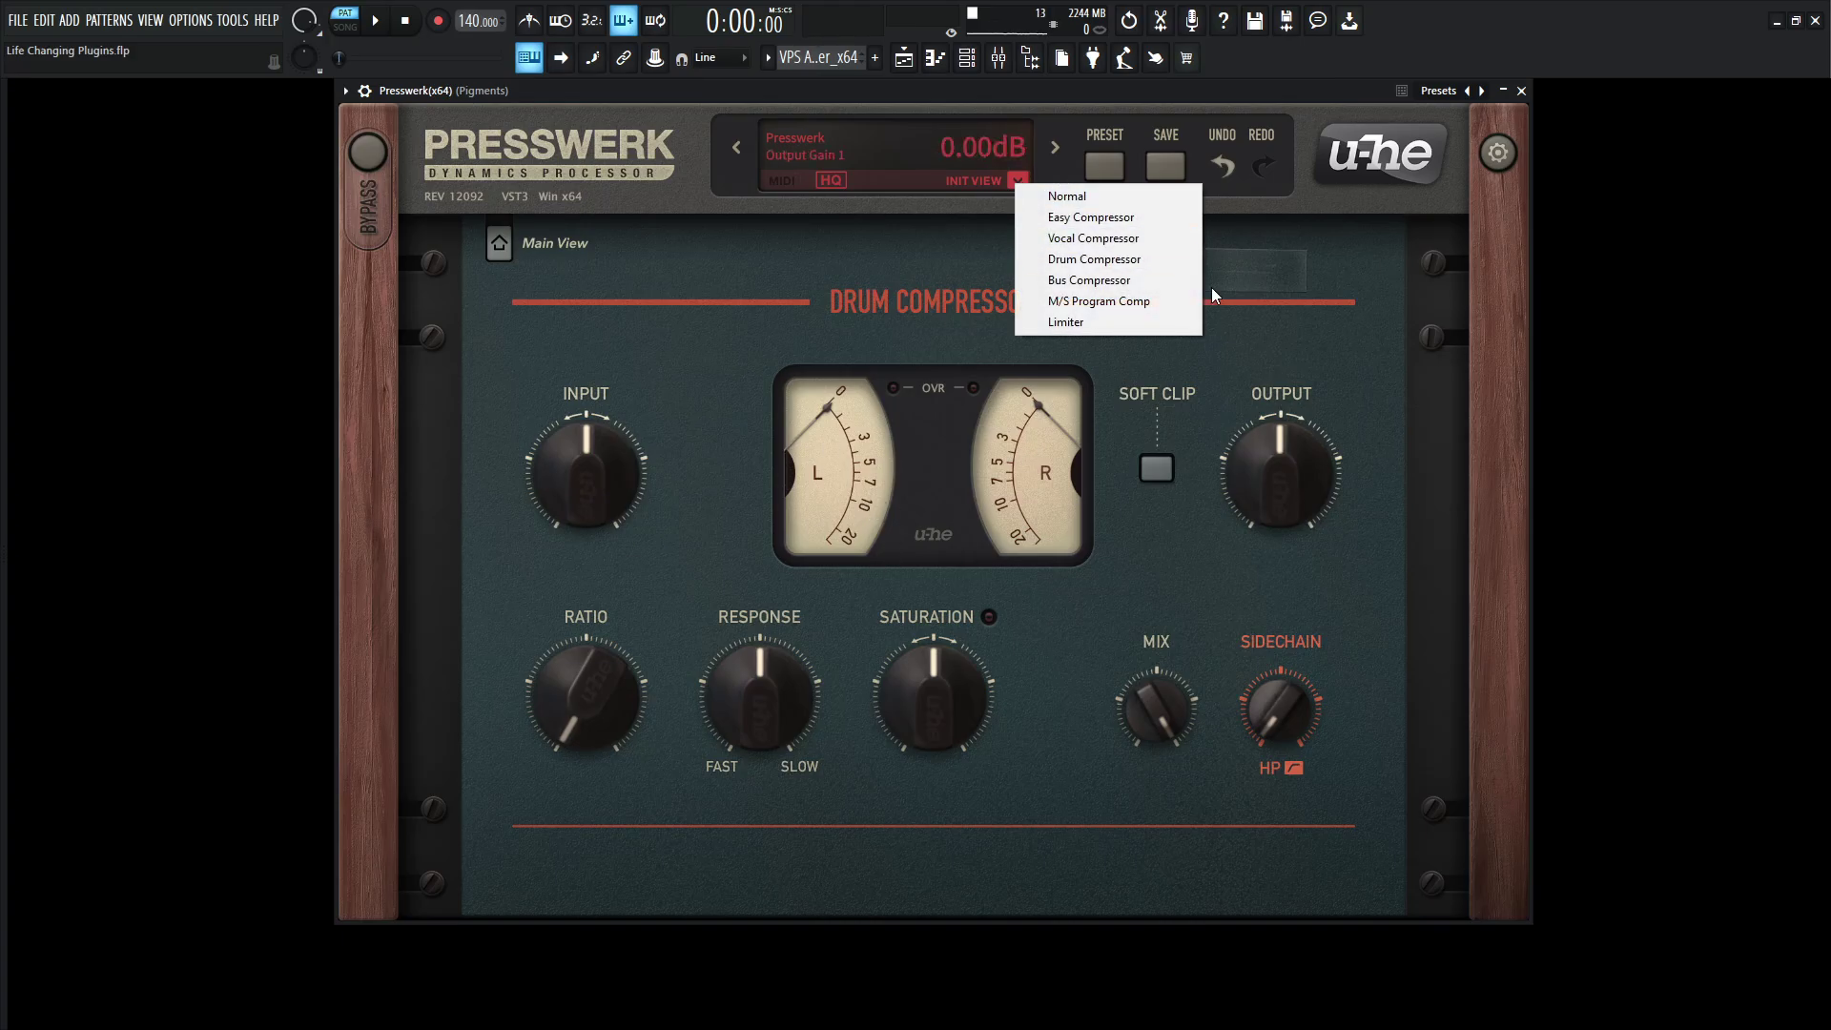
click(1152, 282)
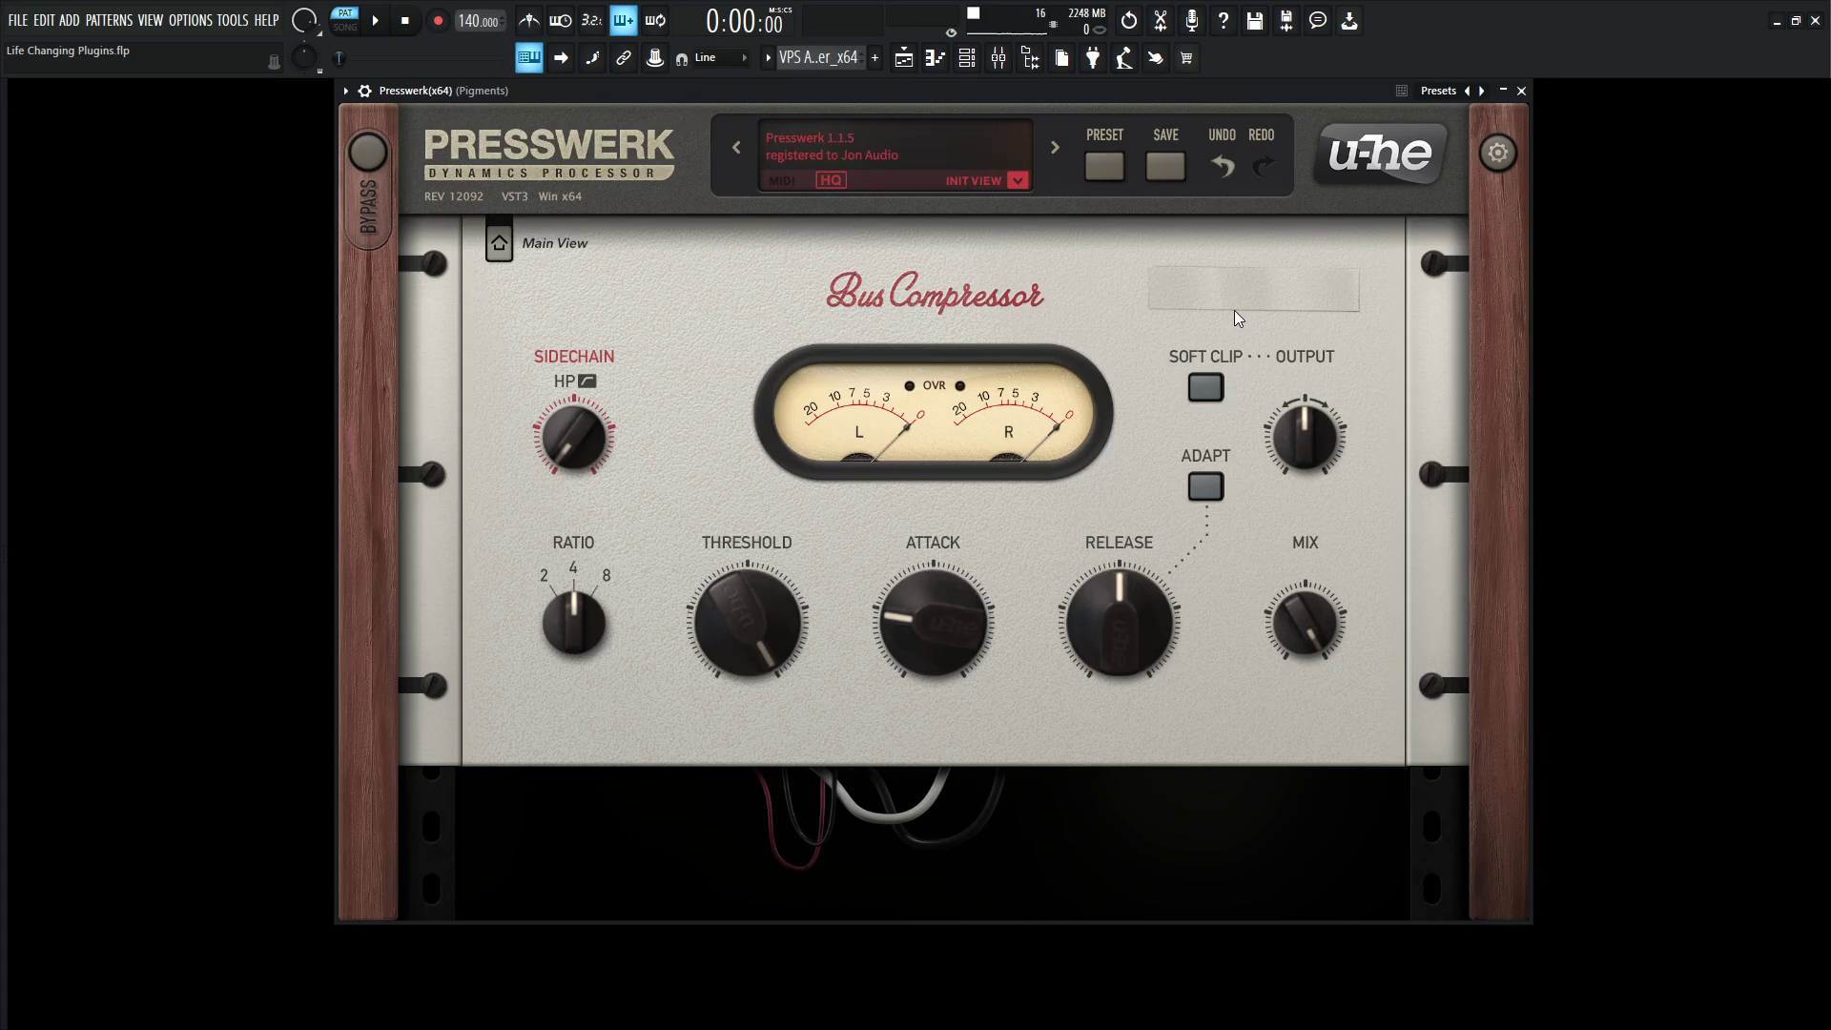
click(1016, 180)
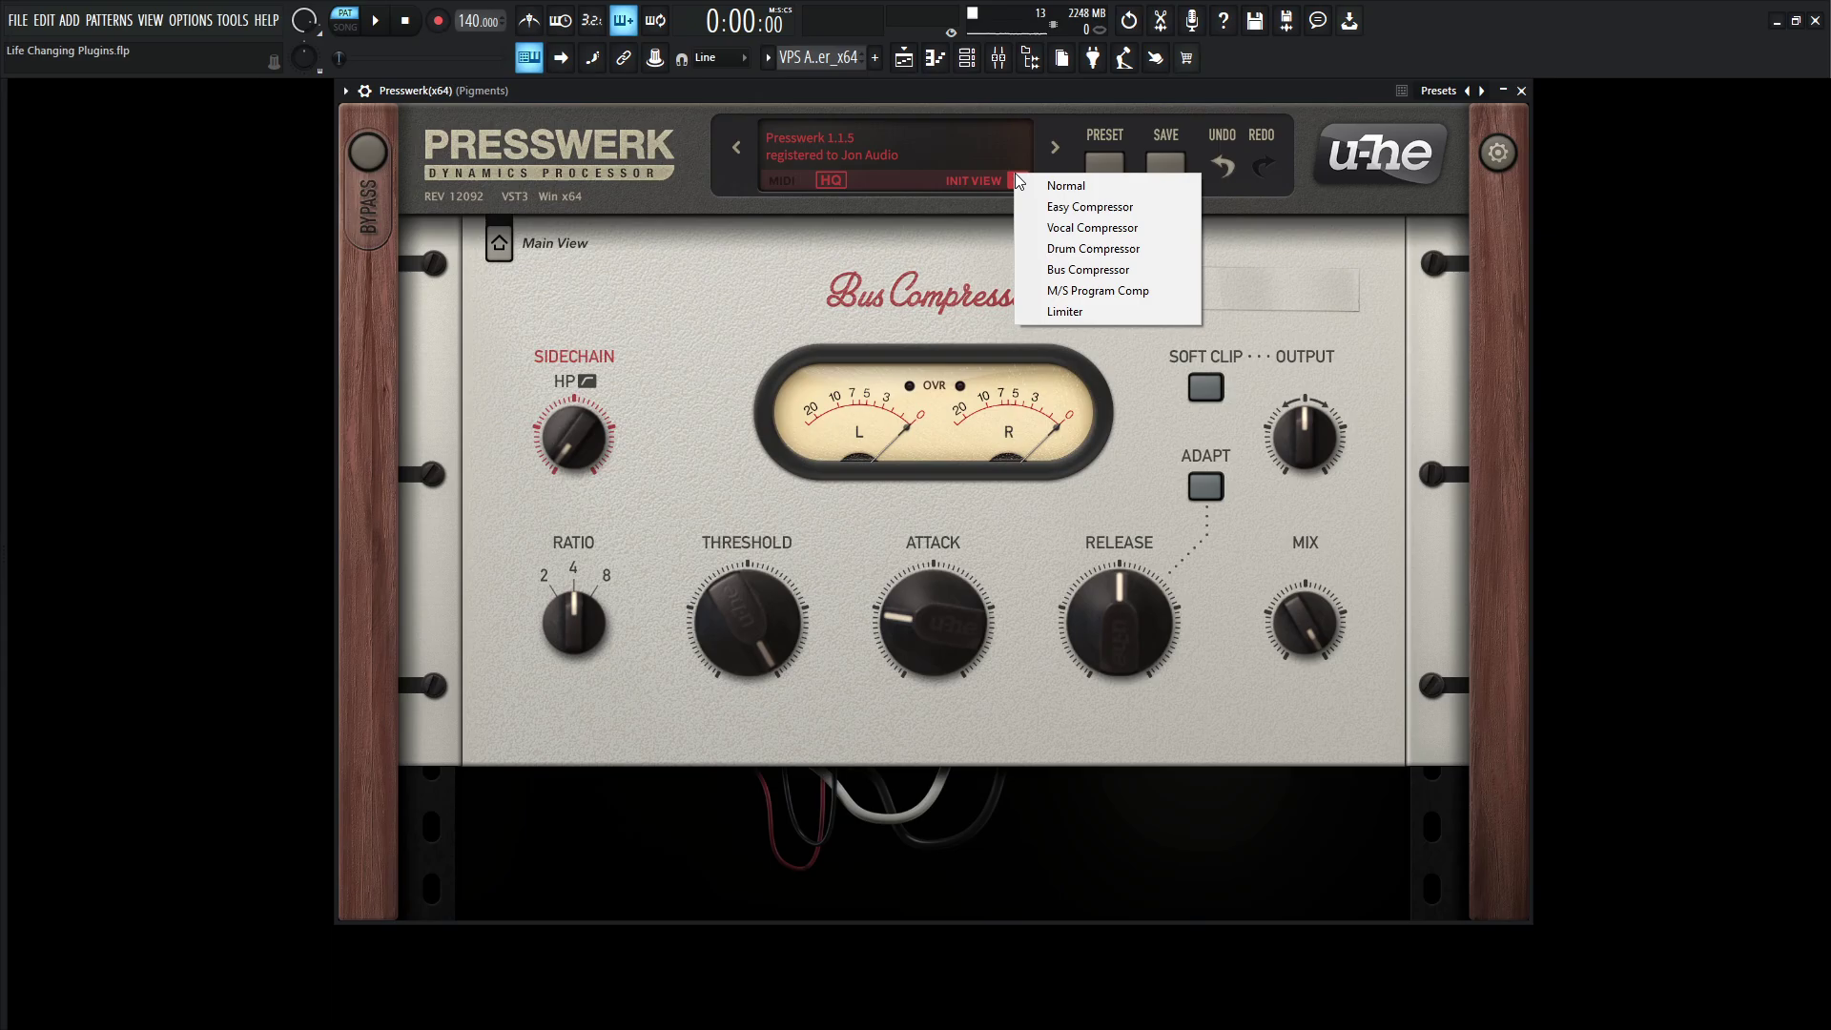
click(1142, 291)
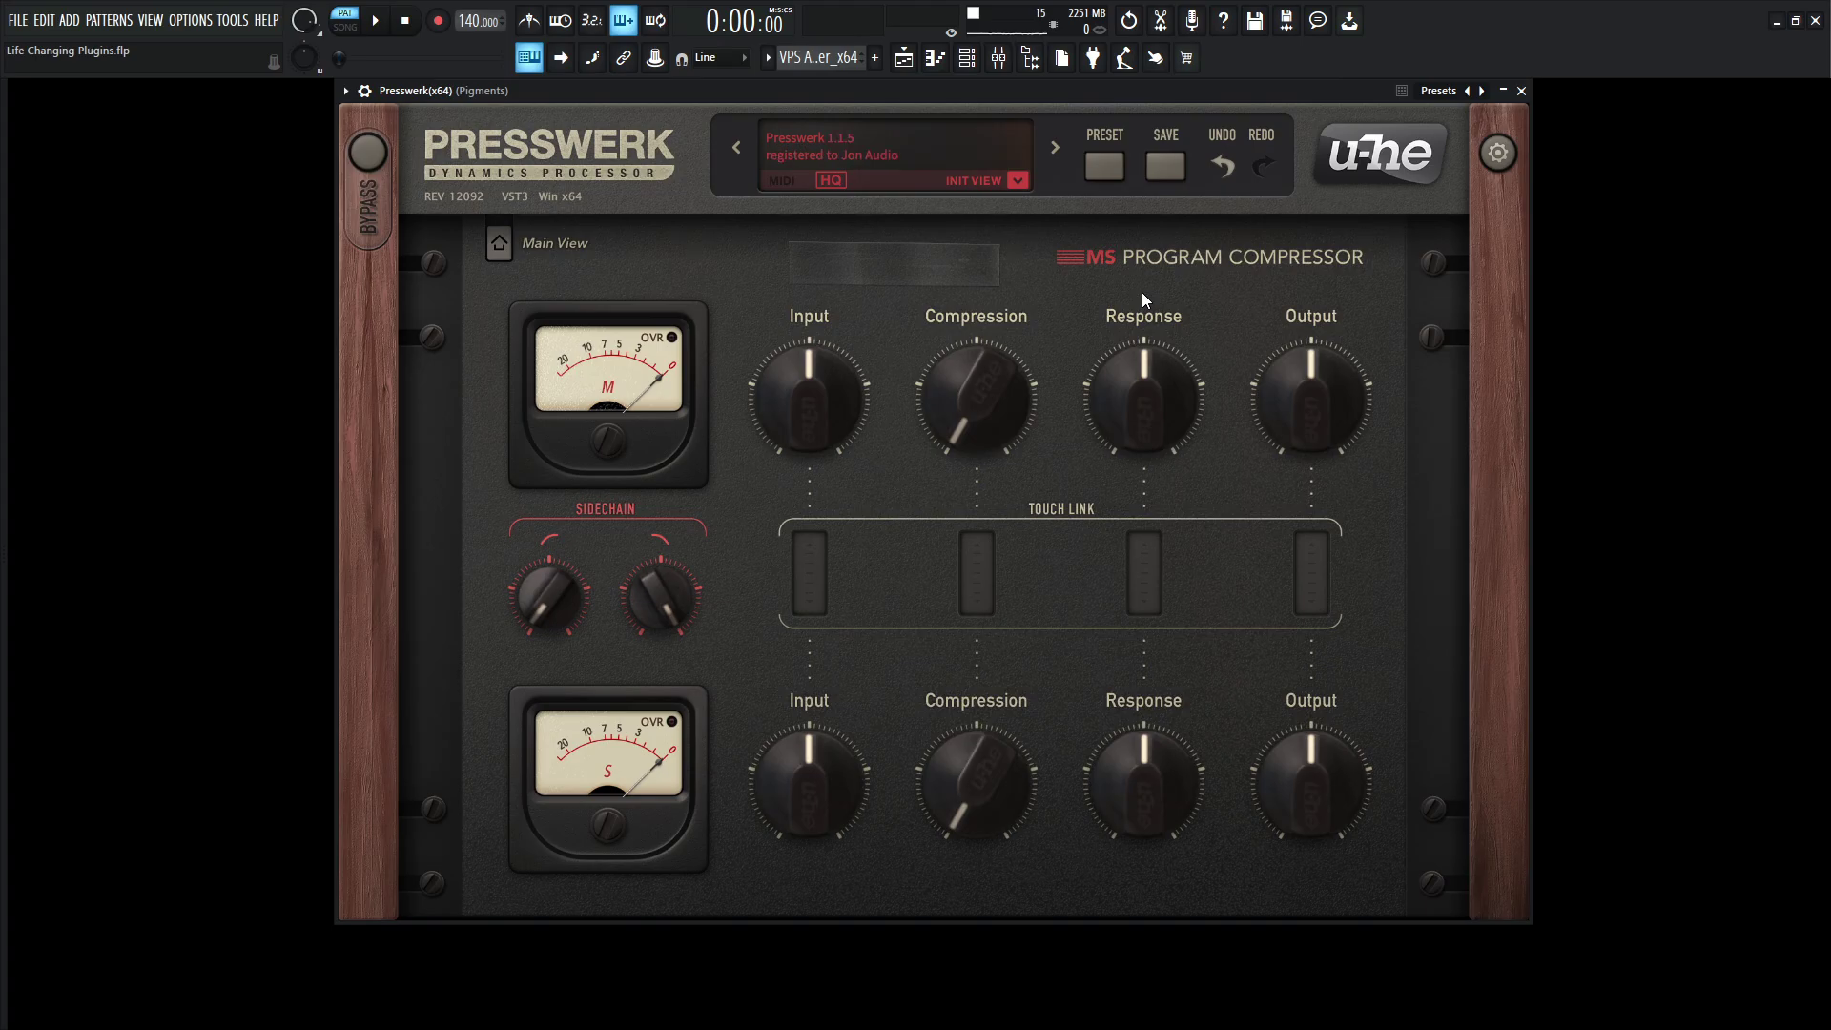
click(1018, 181)
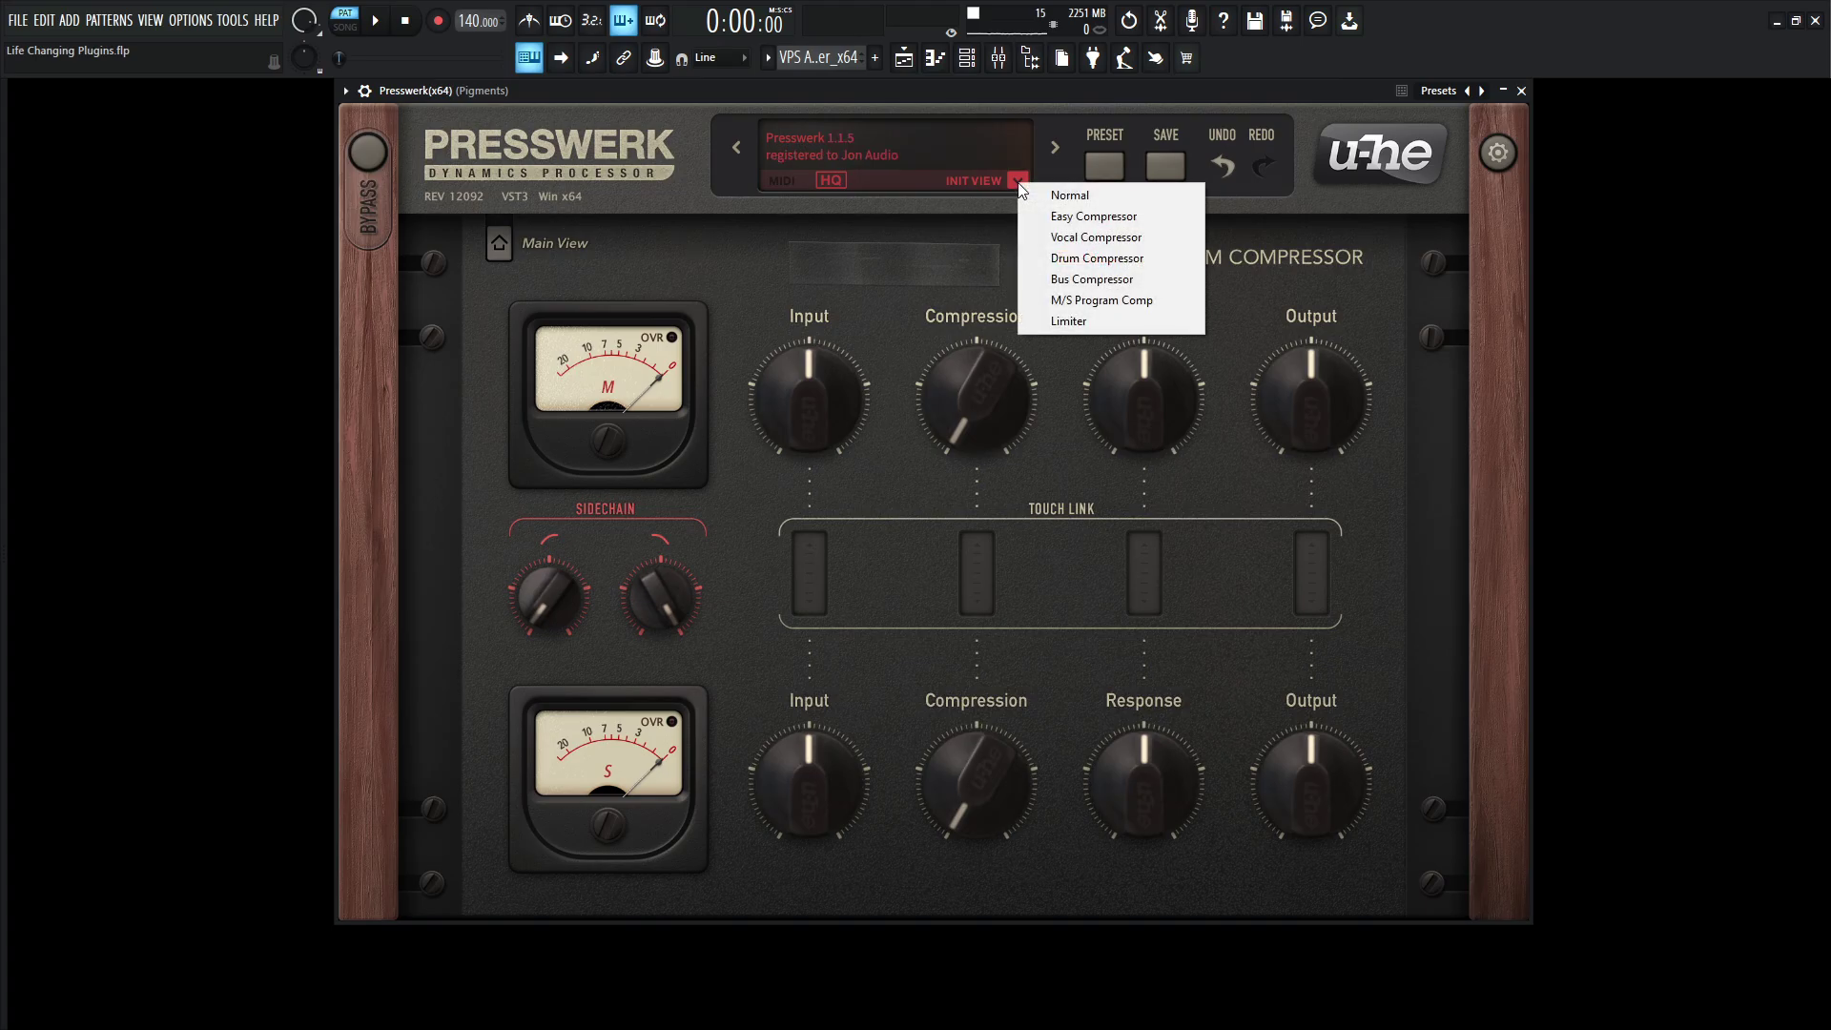
- Show Presswerk's red Limiter view, then return to the Vocal Compressor view
click(1135, 319)
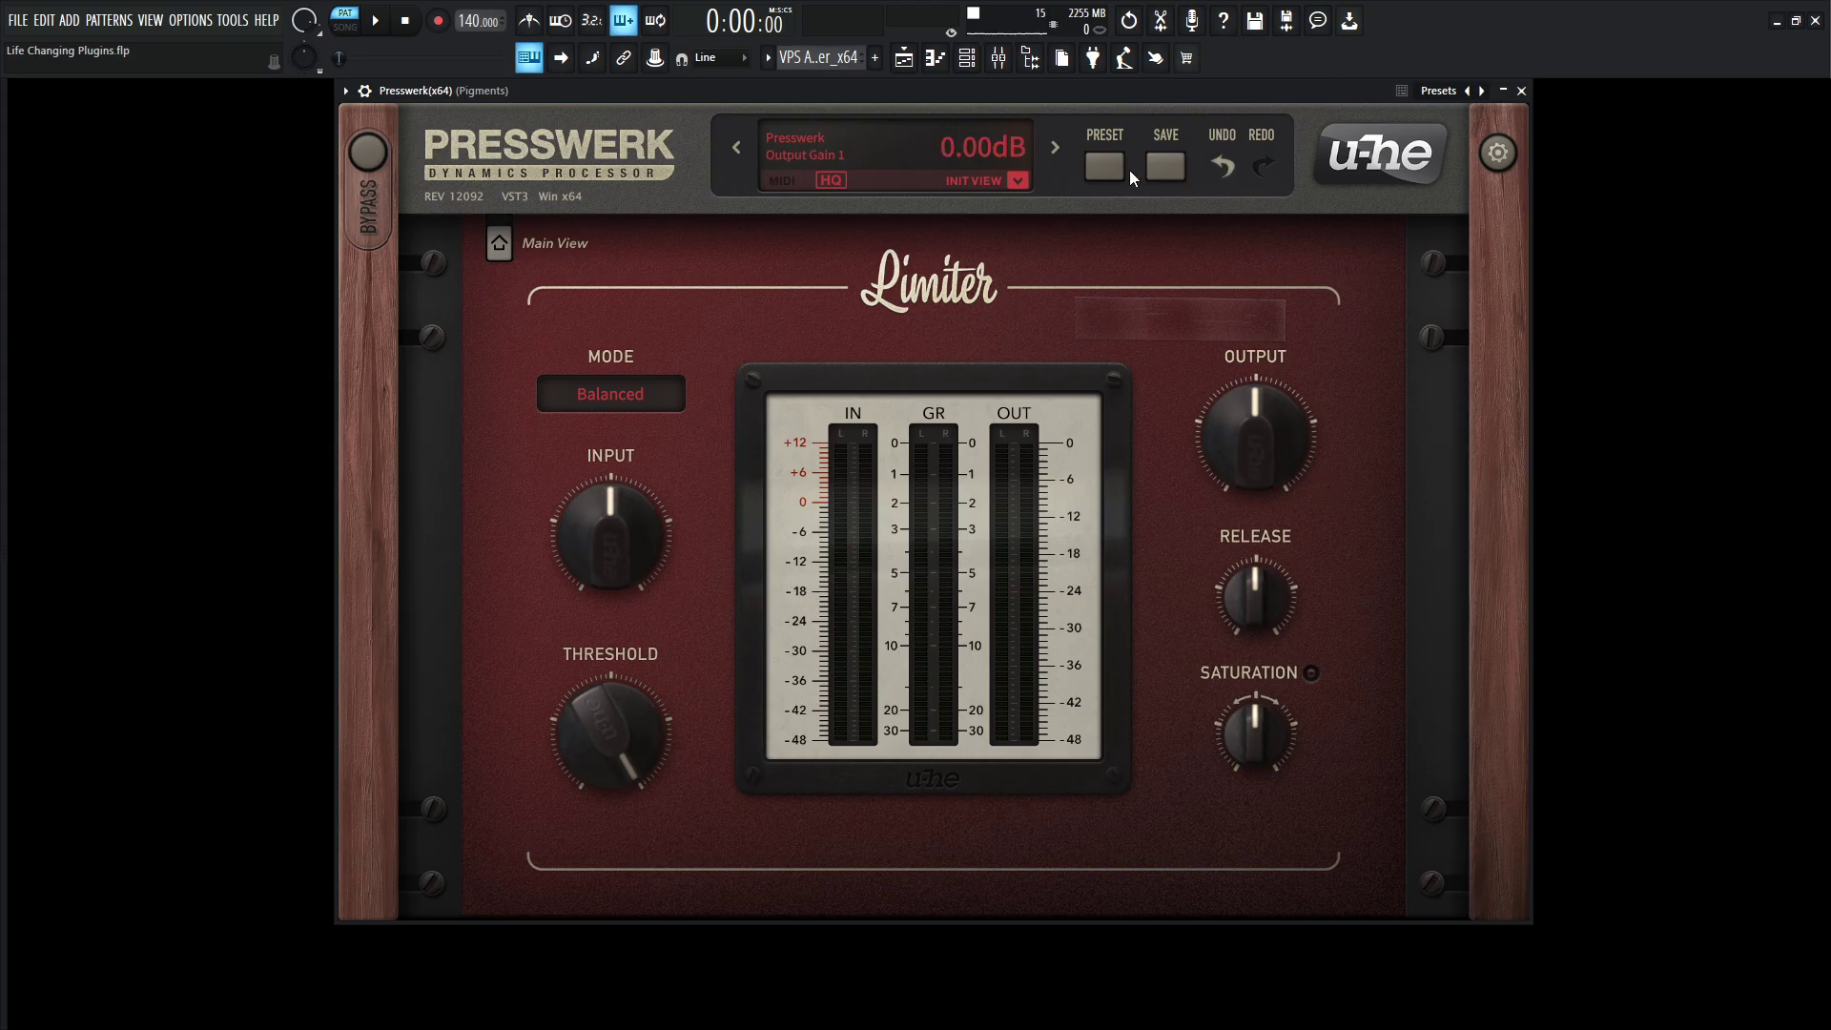
click(1018, 181)
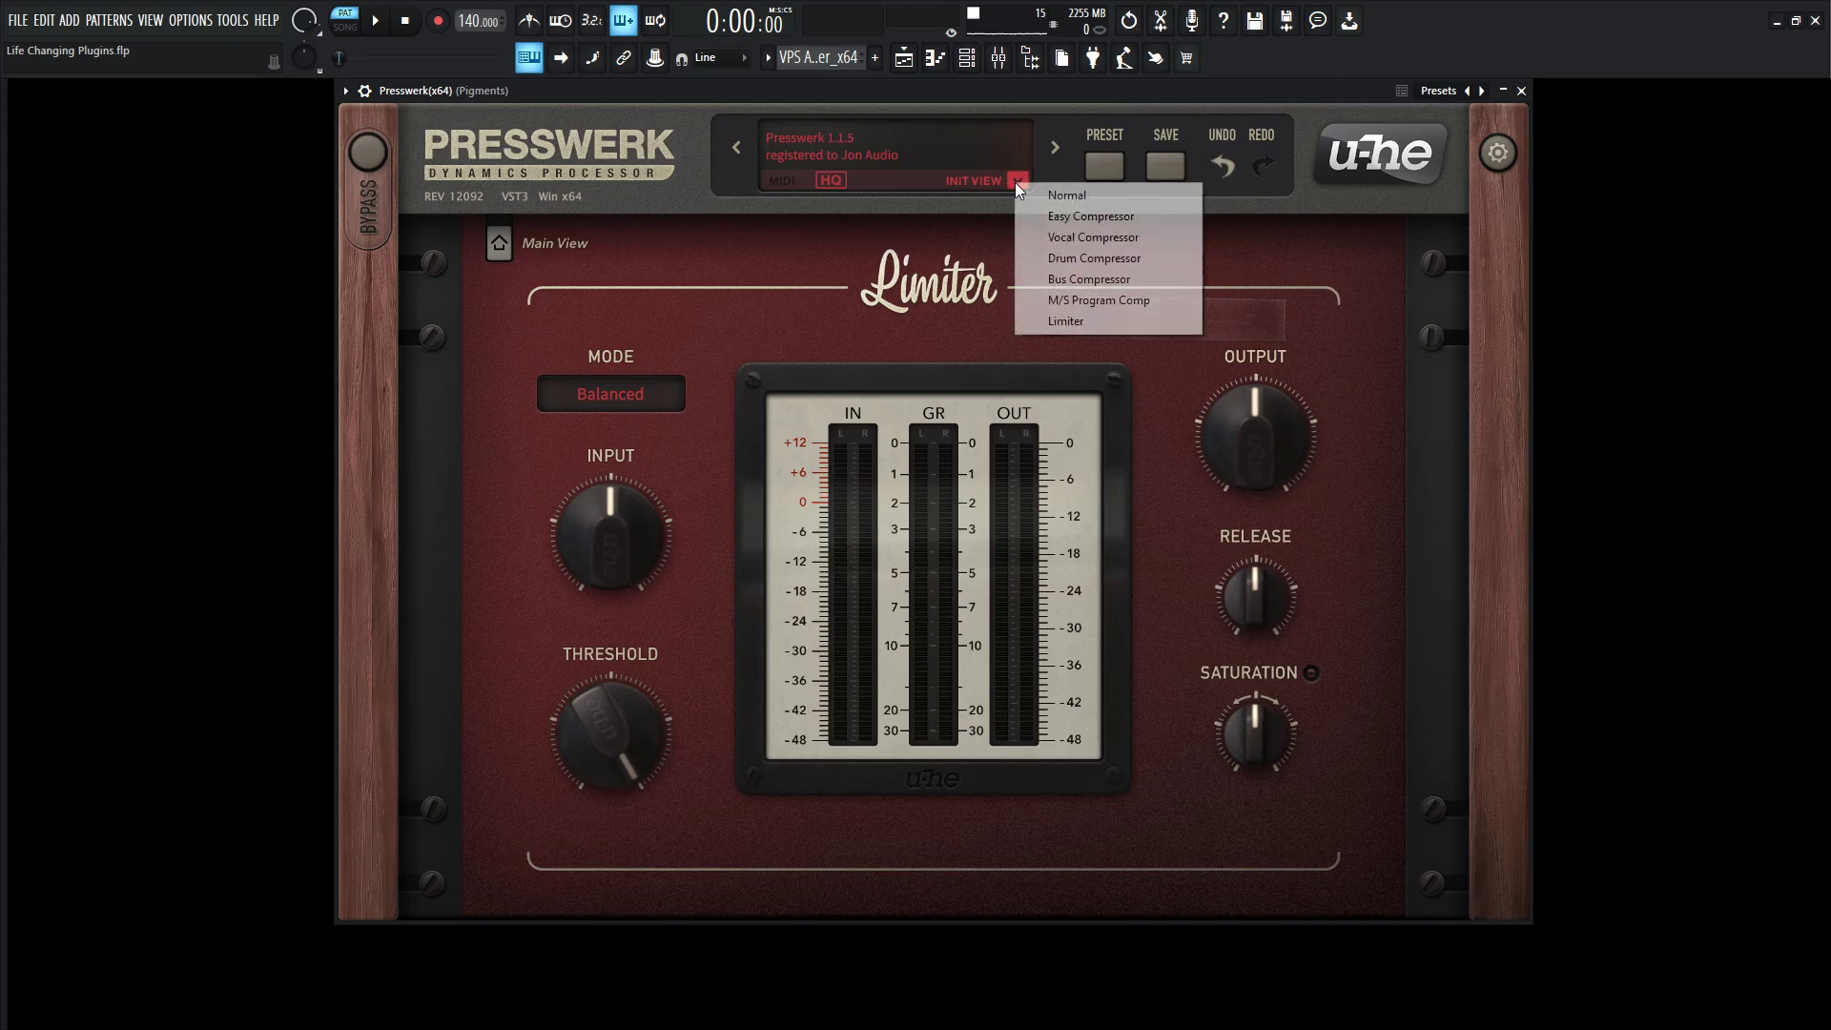
click(1118, 236)
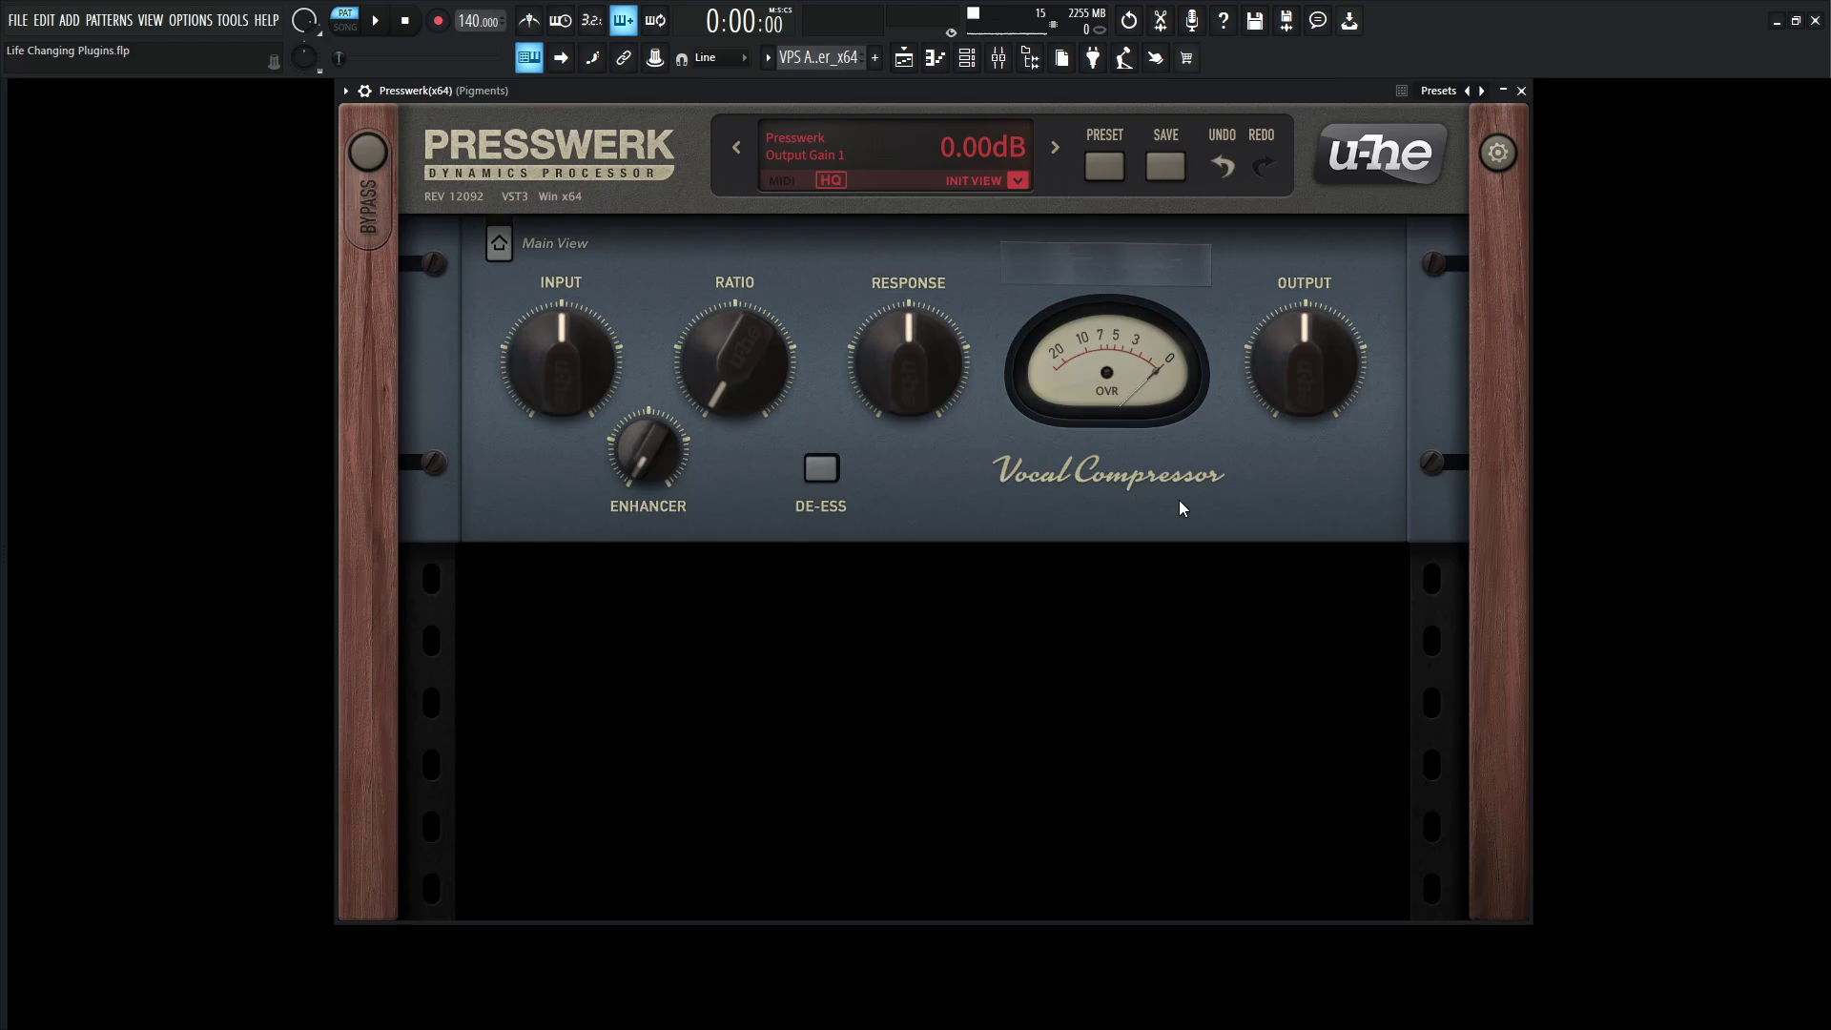
- Close Presswerk and load Fruity Parametric EQ 2 into Insert 6's first effect slot
click(1521, 91)
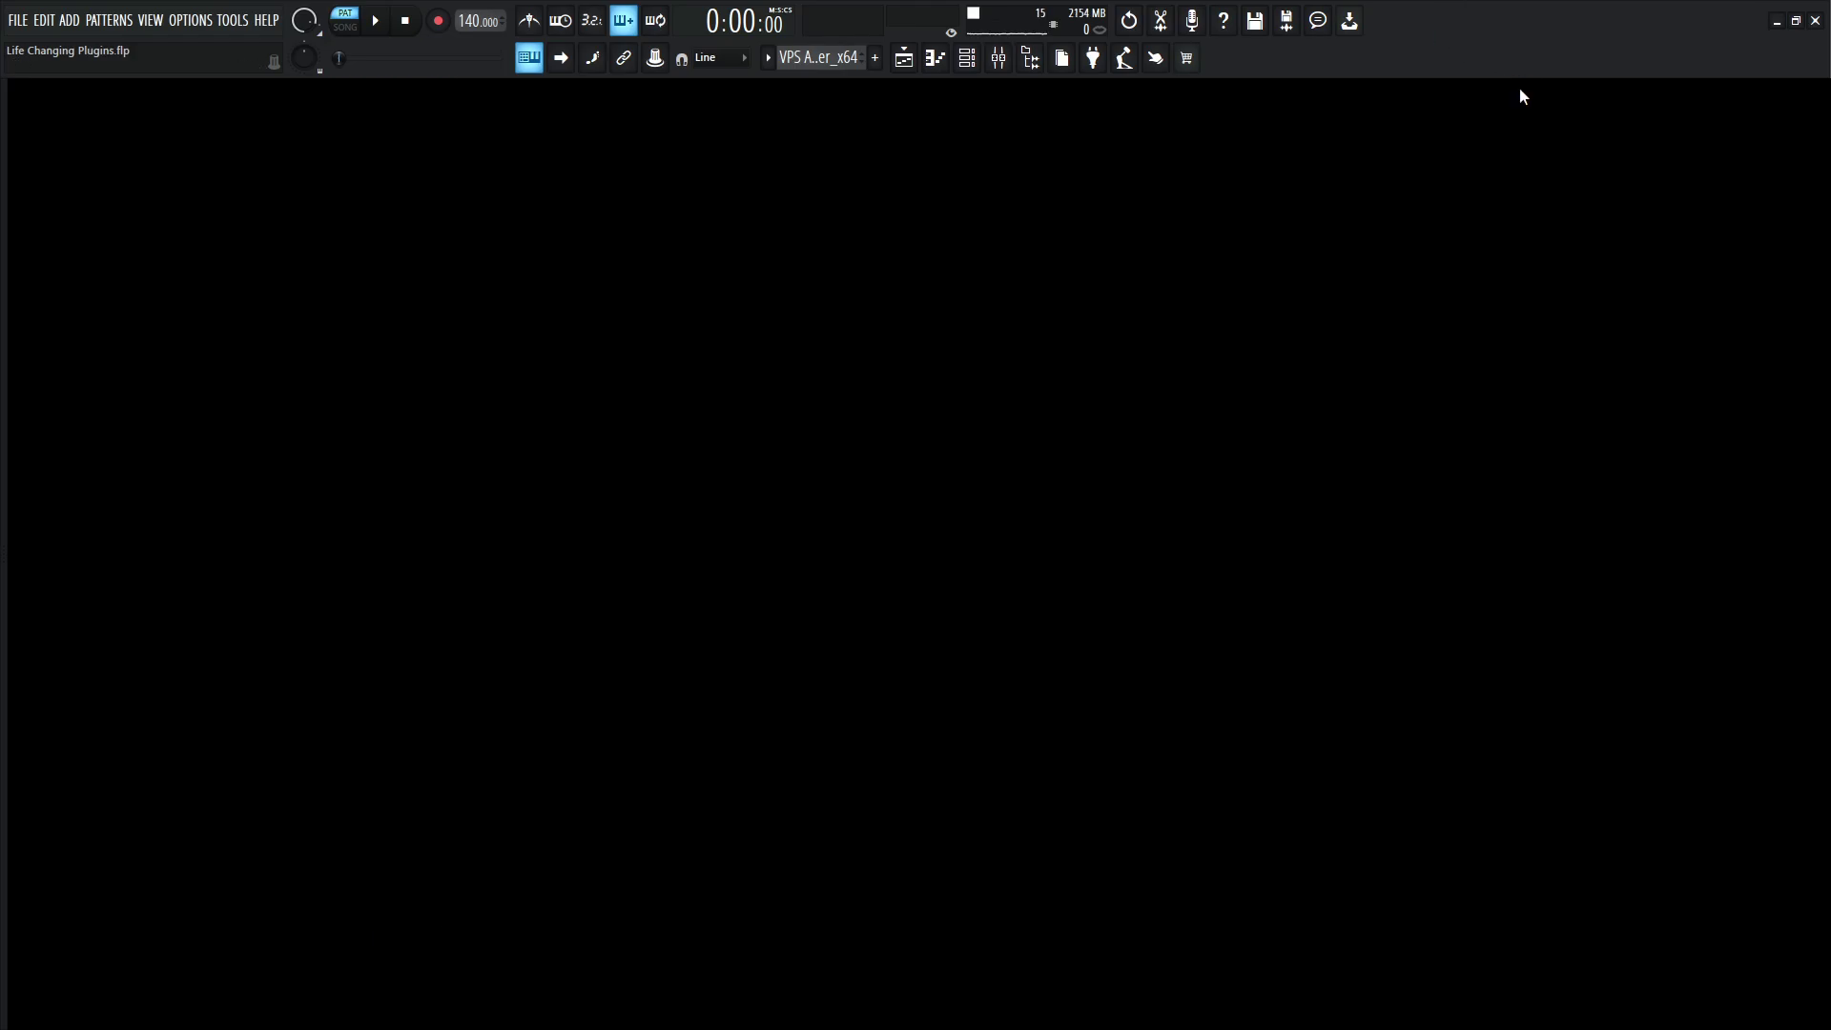
key(F9)
key(F9)
key(F9)
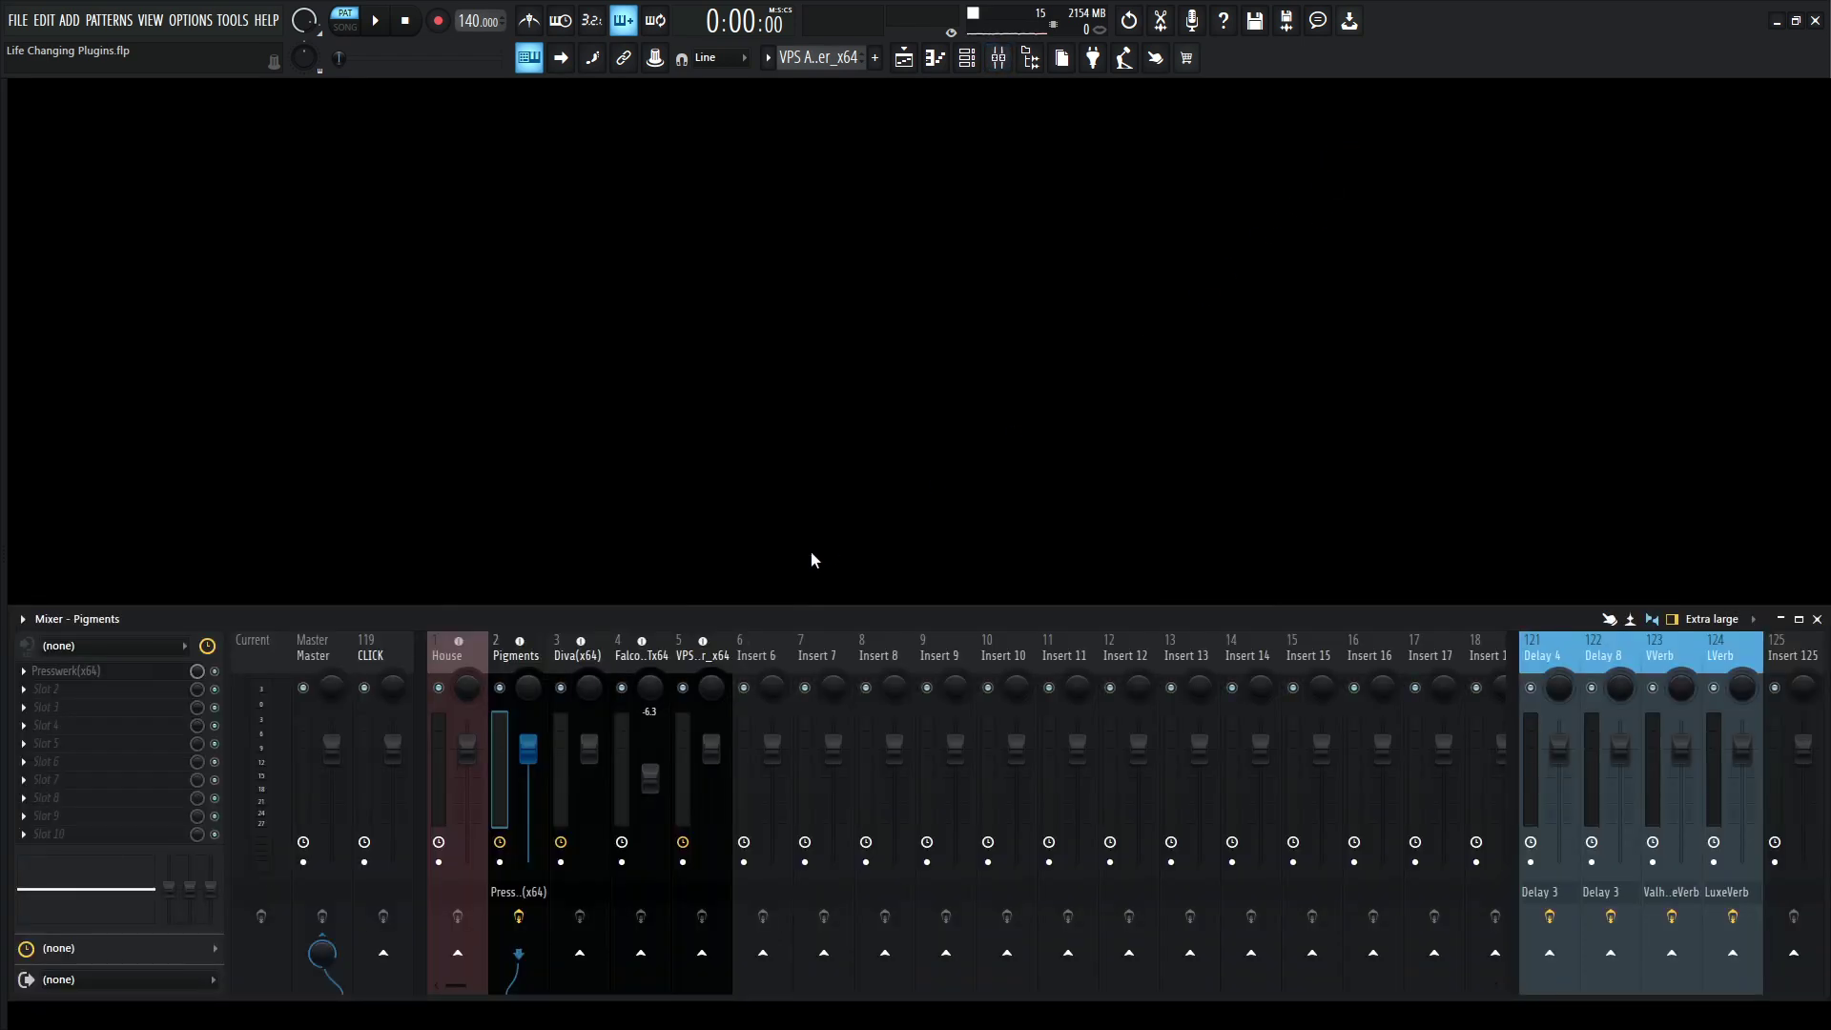
click(778, 653)
click(23, 670)
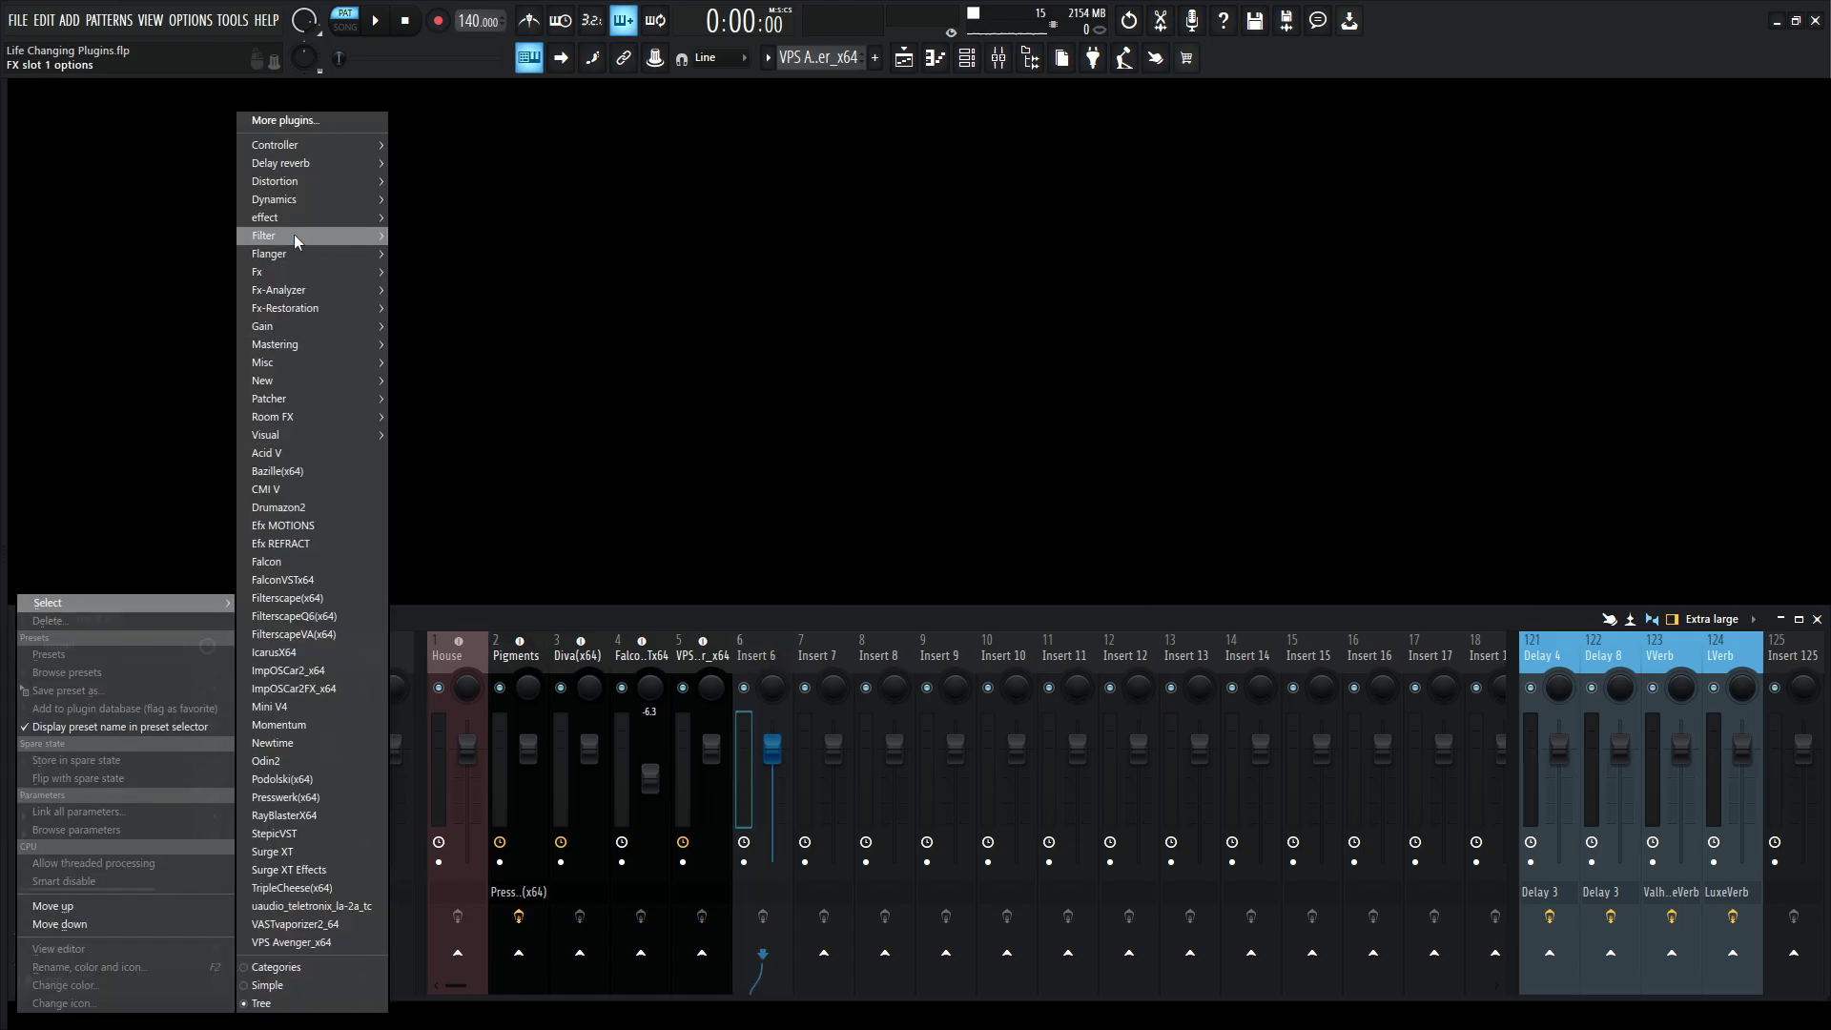
mouse_move(297, 237)
click(447, 301)
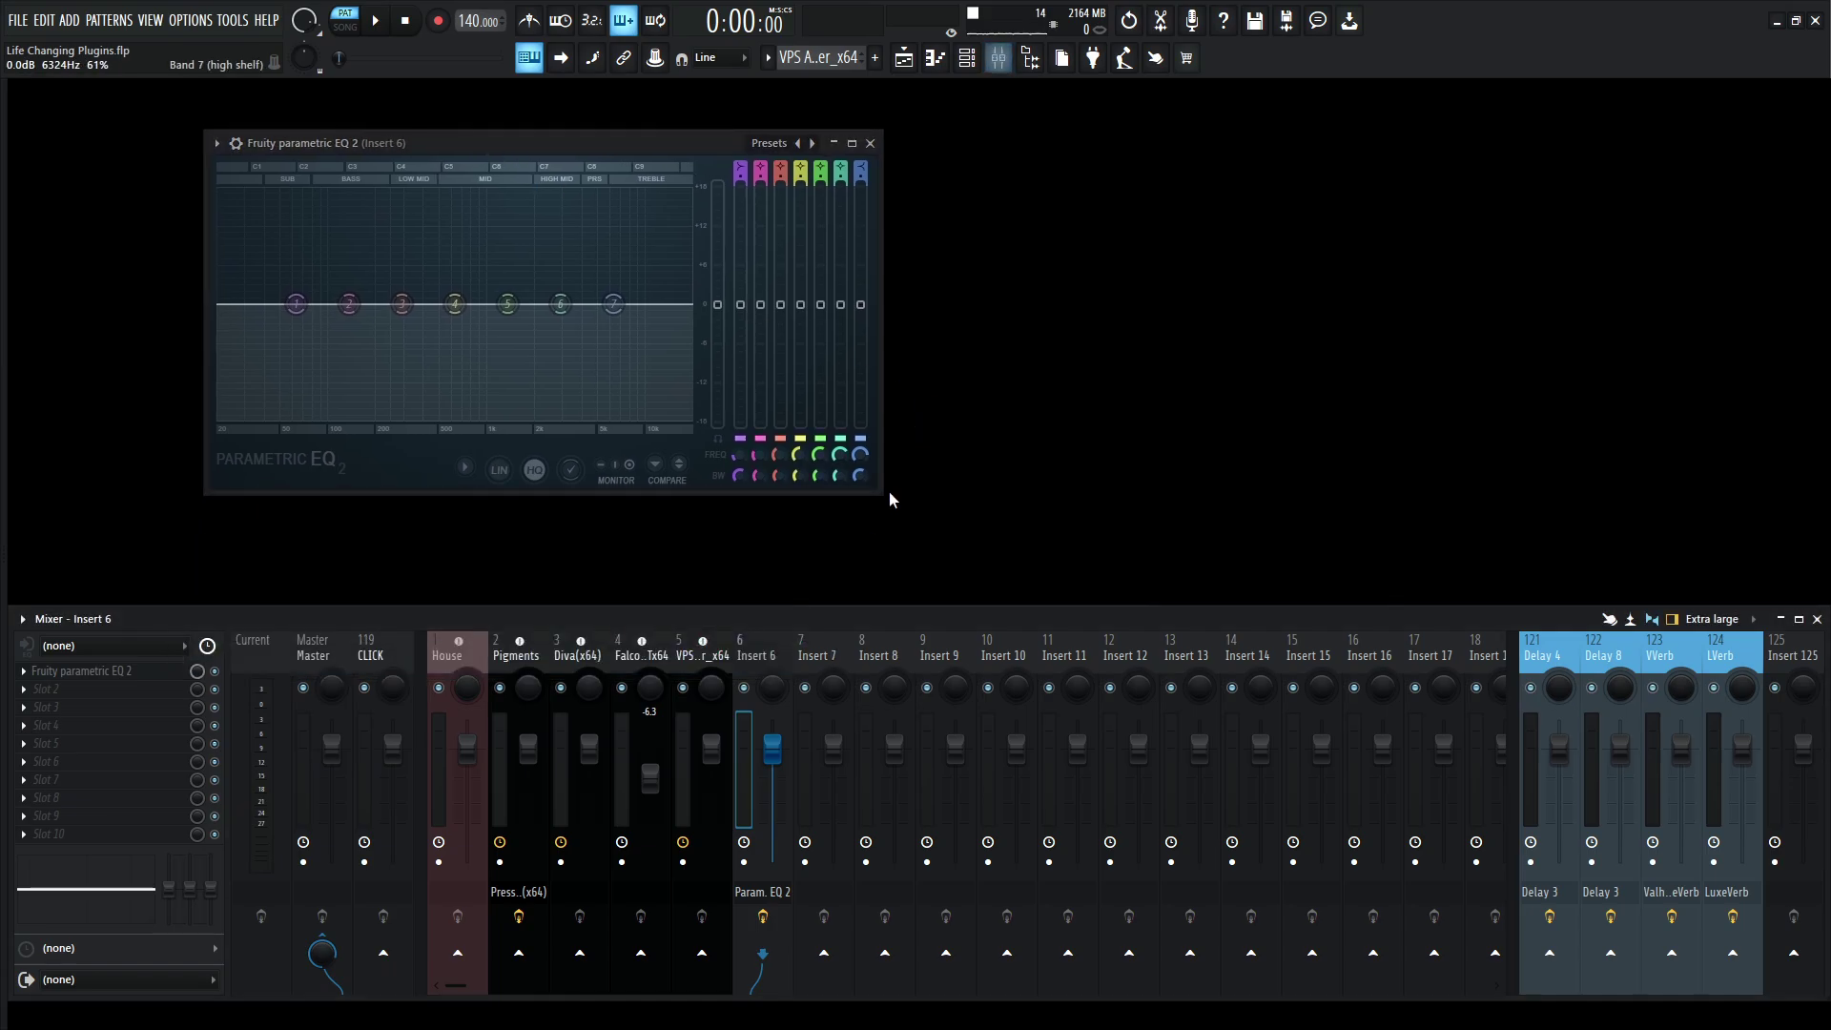
- Hide the mixer, enlarge the EQ window, and set band 7's high shelf near 5810 Hz
key(F9)
drag(873, 490, 1547, 820)
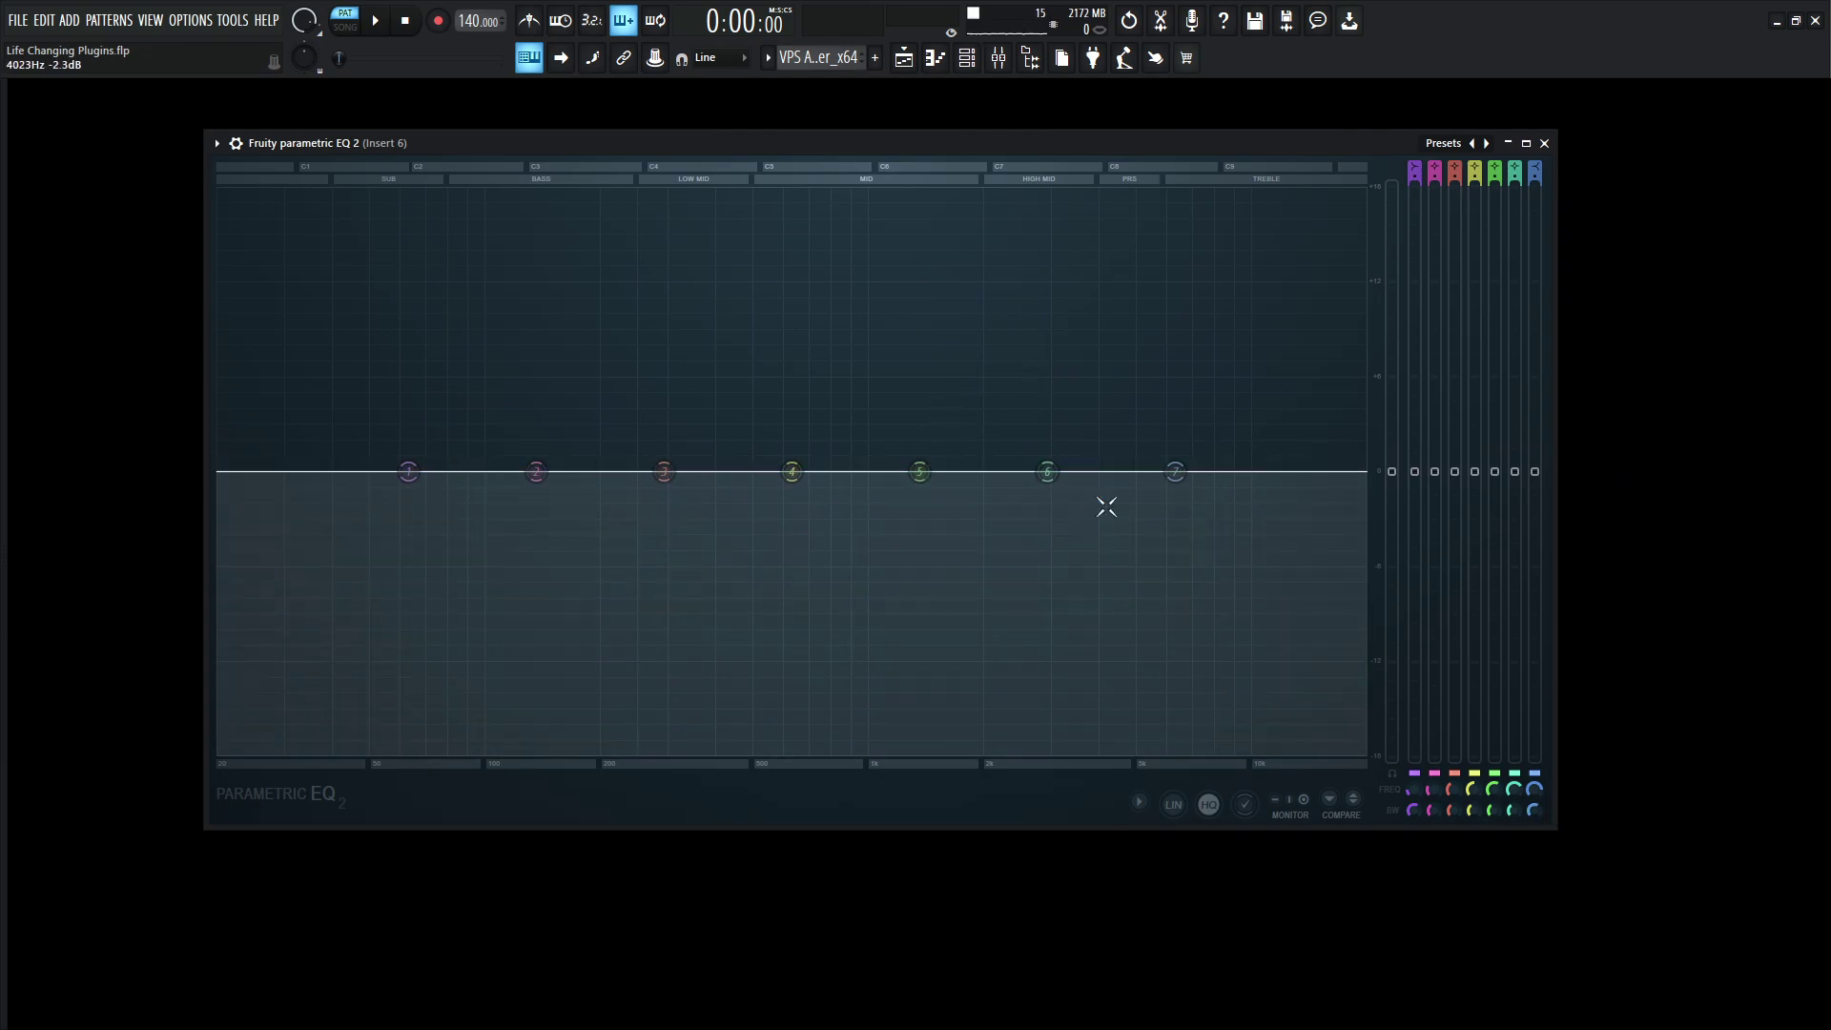
drag(1177, 477, 1187, 473)
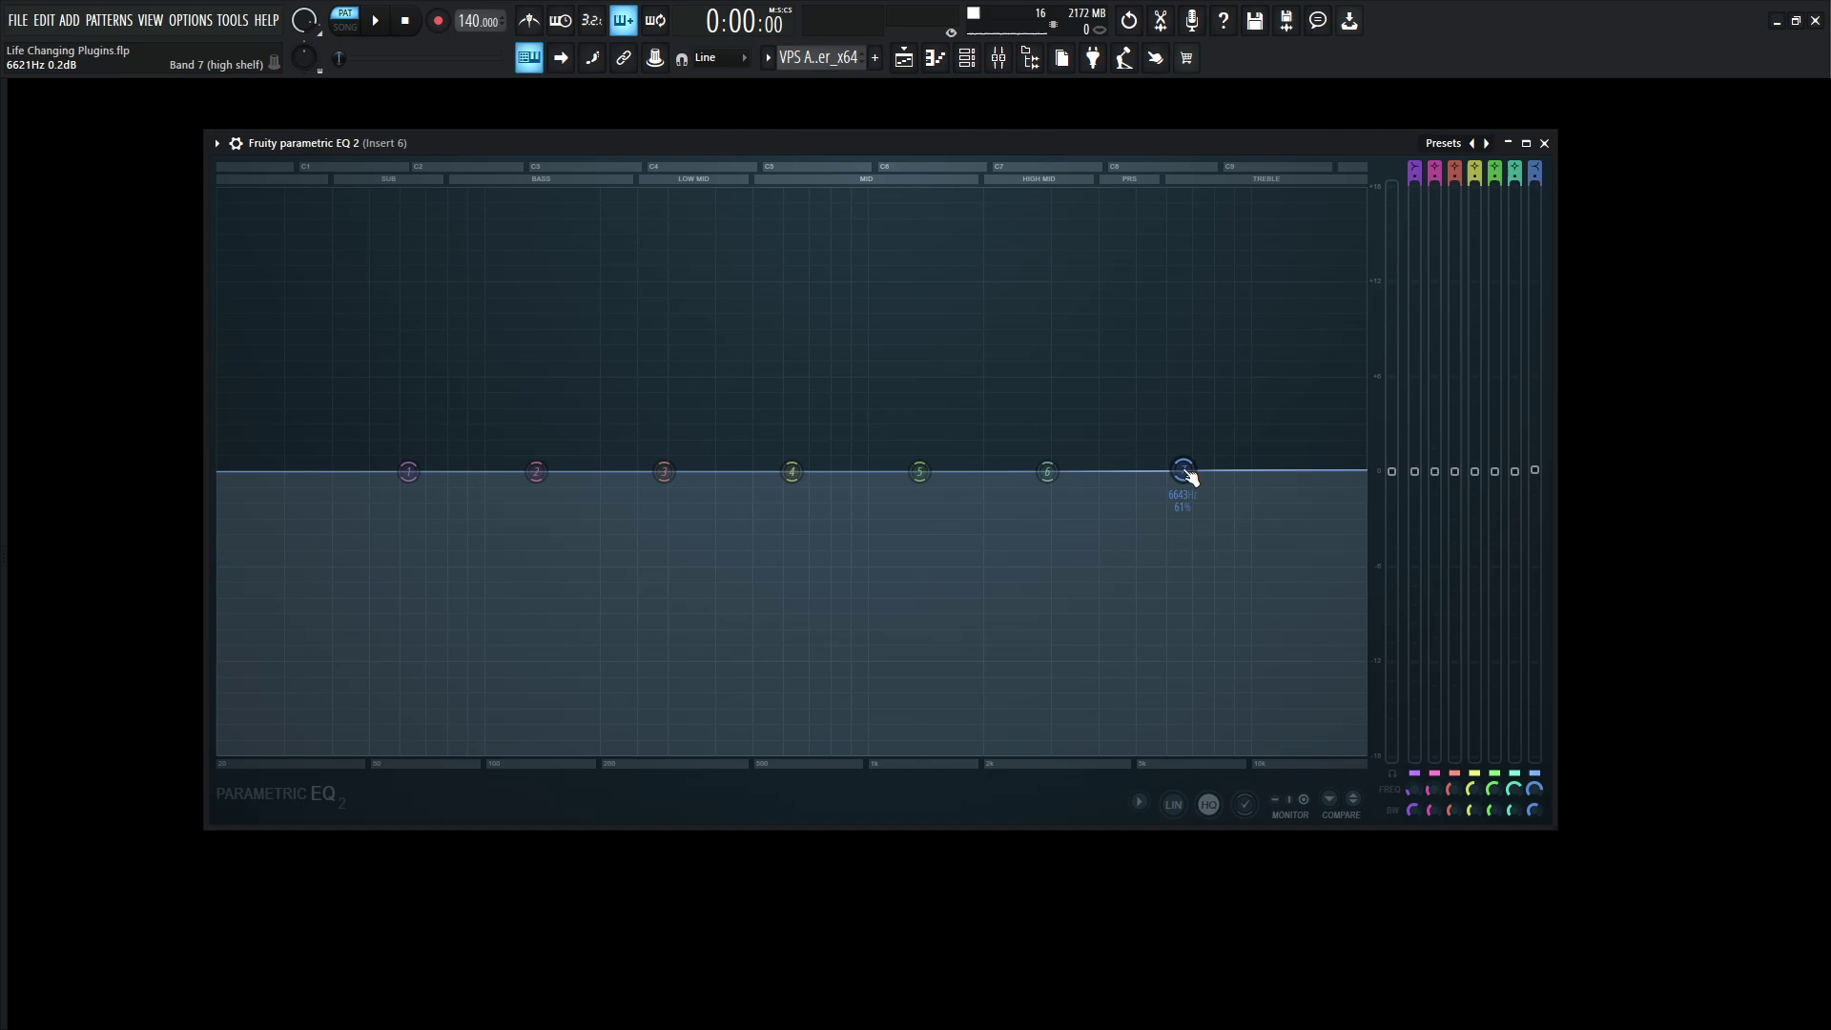
mouse_move(1185, 474)
mouse_down()
mouse_move(1177, 438)
mouse_move(1128, 487)
mouse_move(1164, 471)
mouse_up()
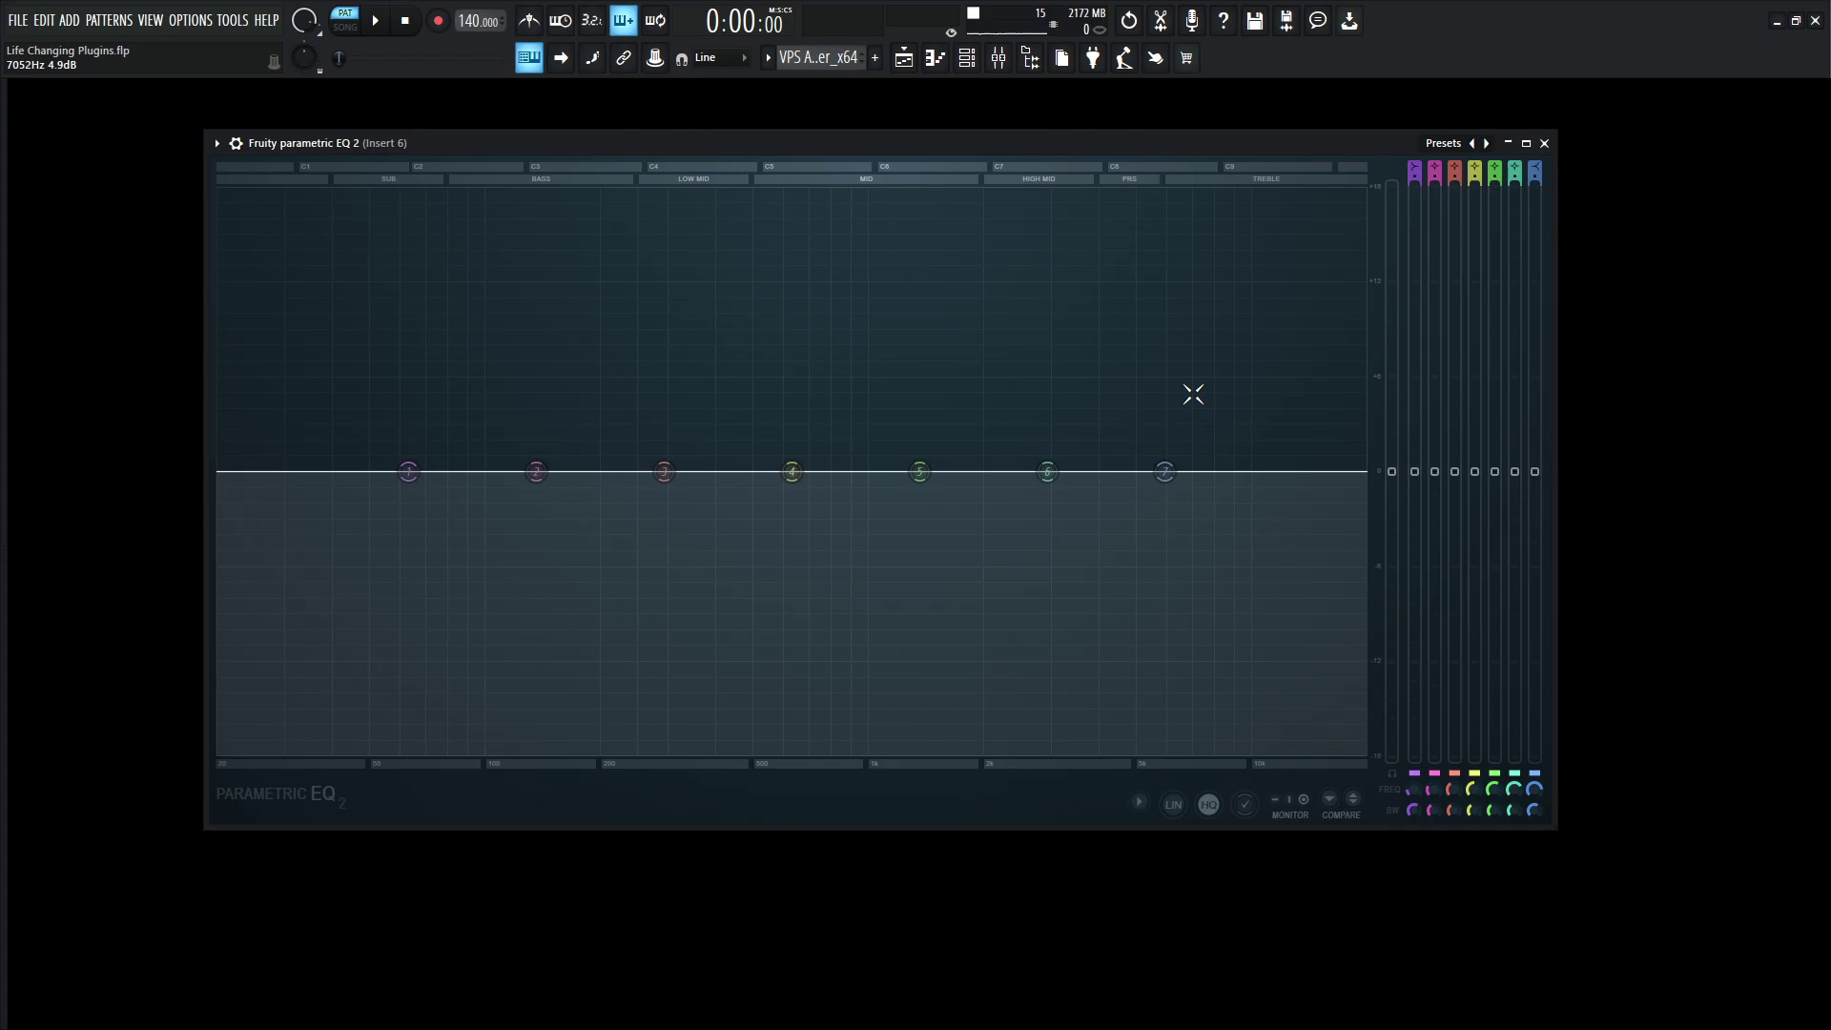
- Bring the mixer back up over the enlarged Fruity Parametric EQ 2 window
key(F9)
key(F9)
key(F9)
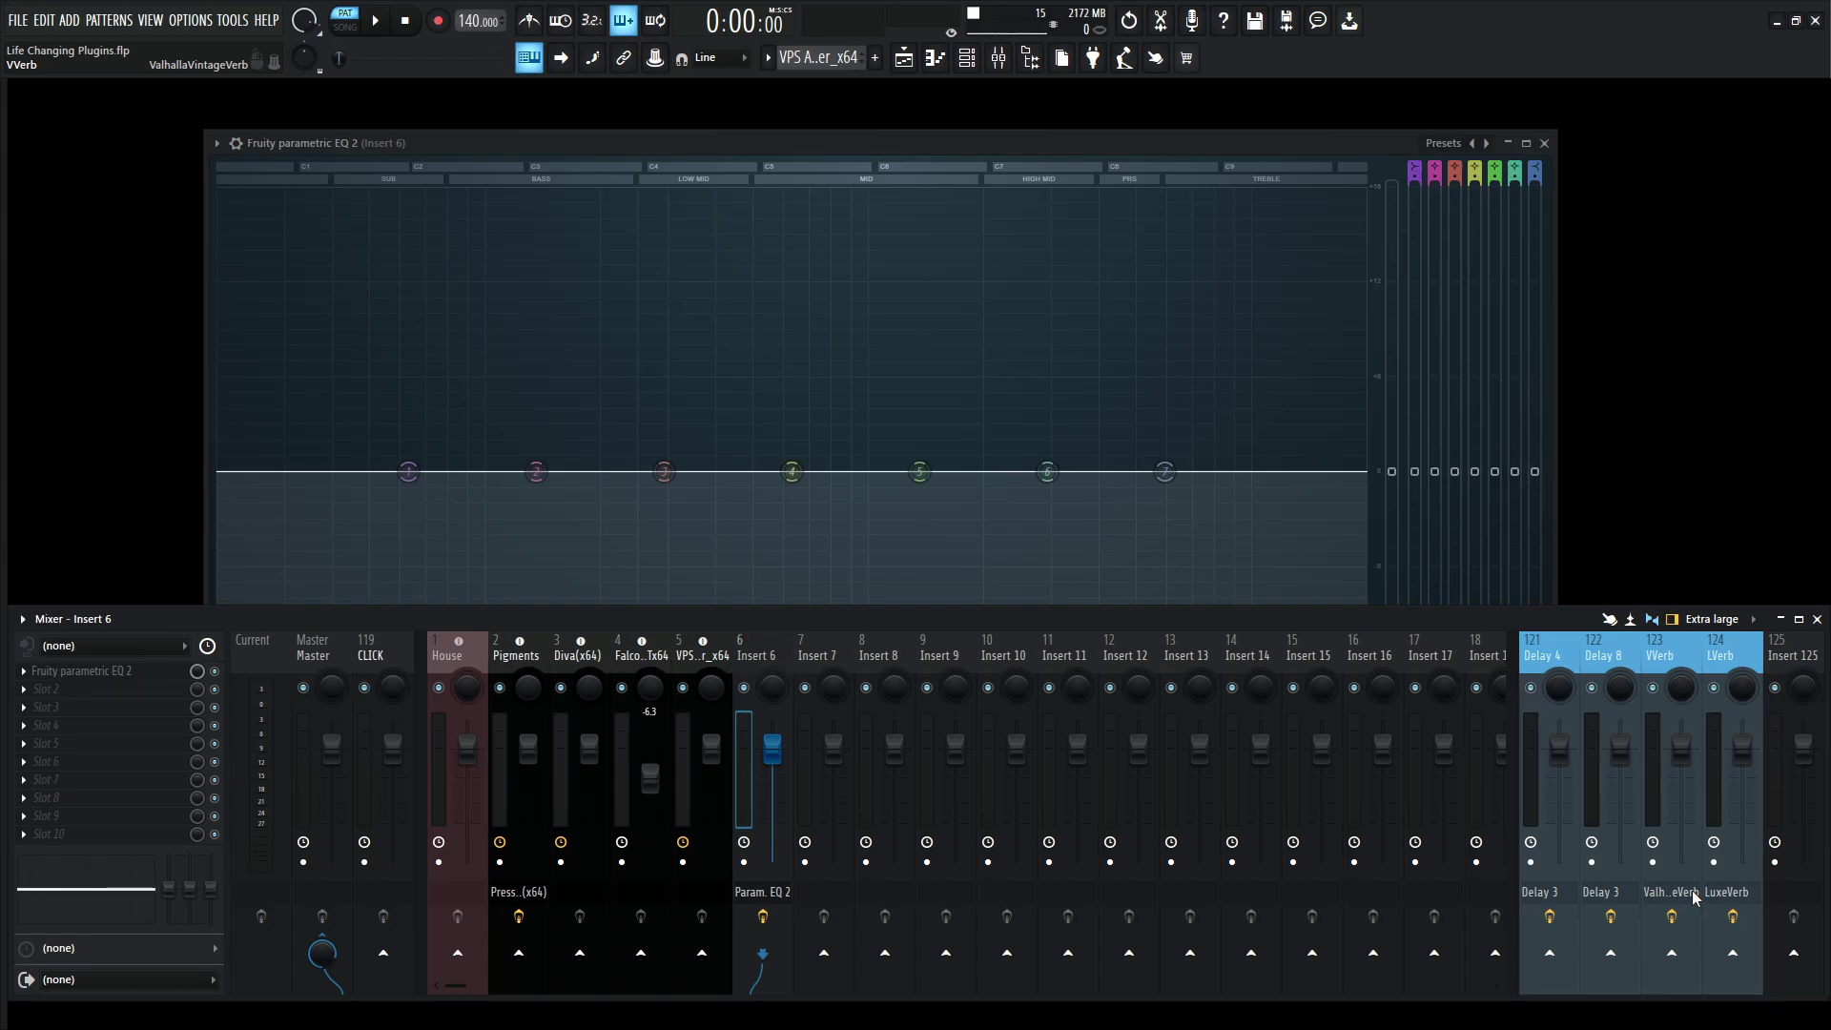
- Hide the mixer again so Fruity Parametric EQ 2 stands alone
key(F9)
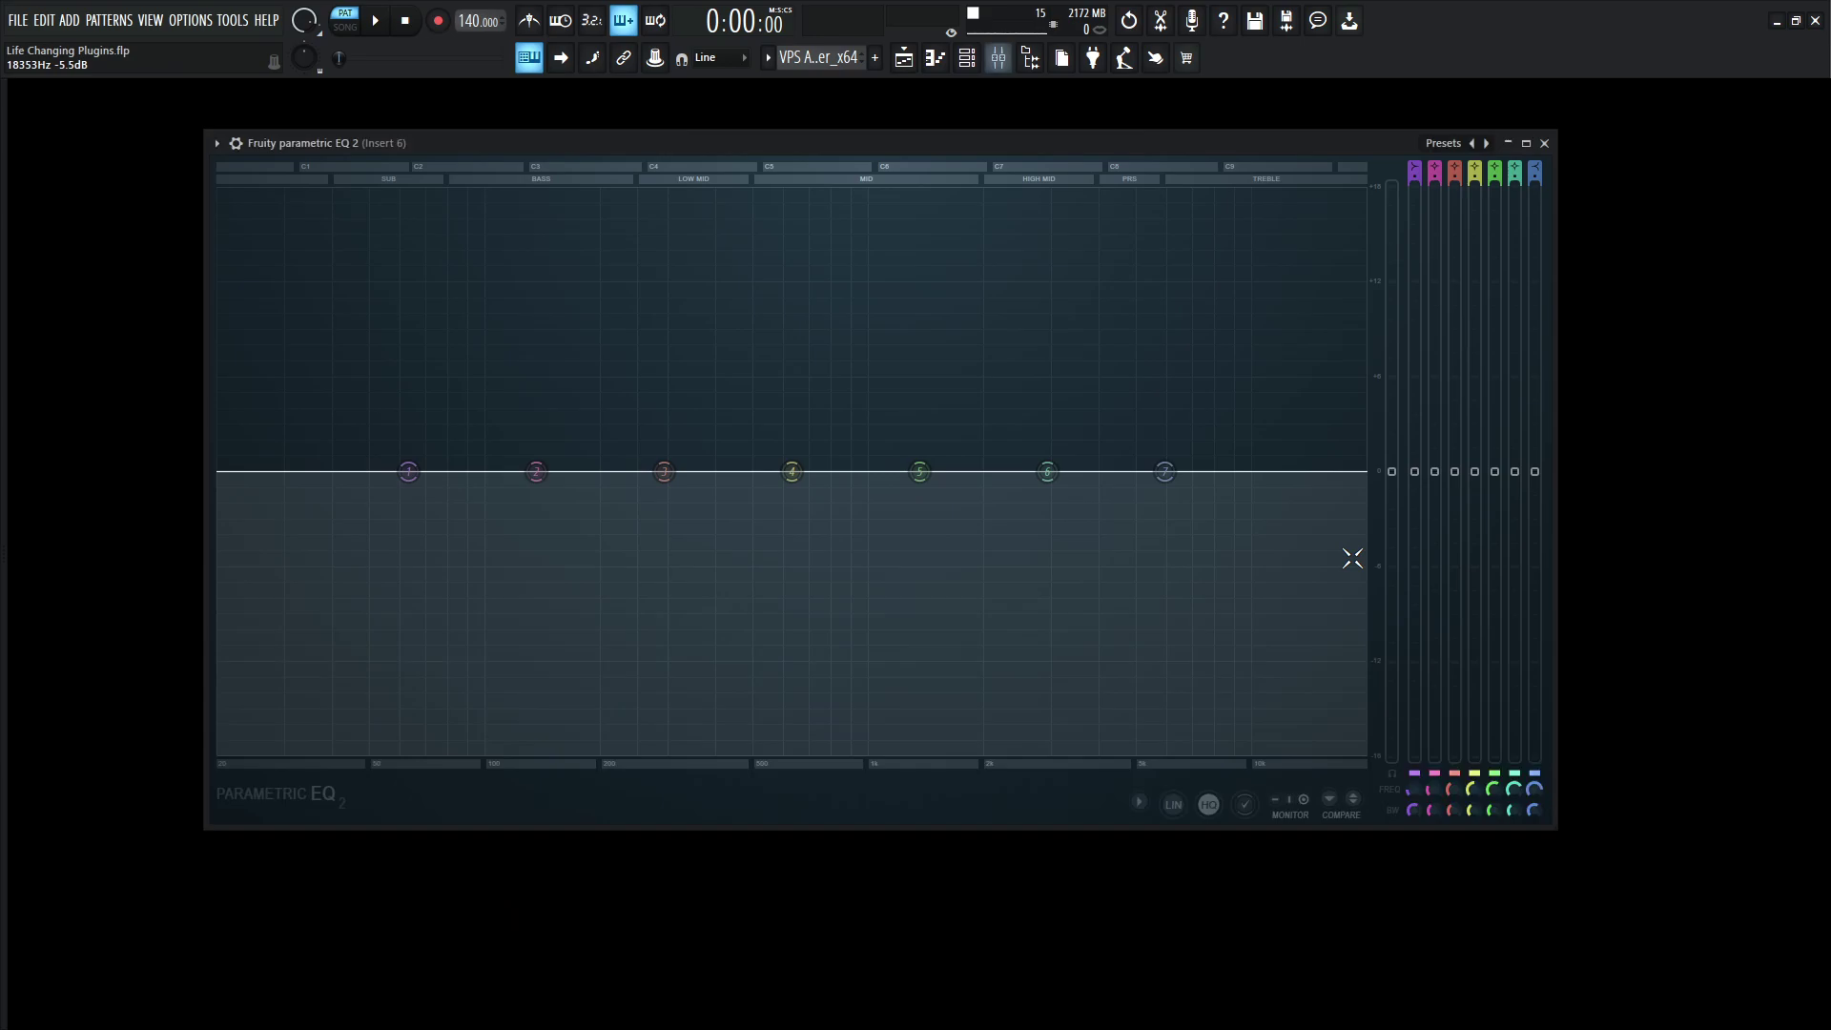